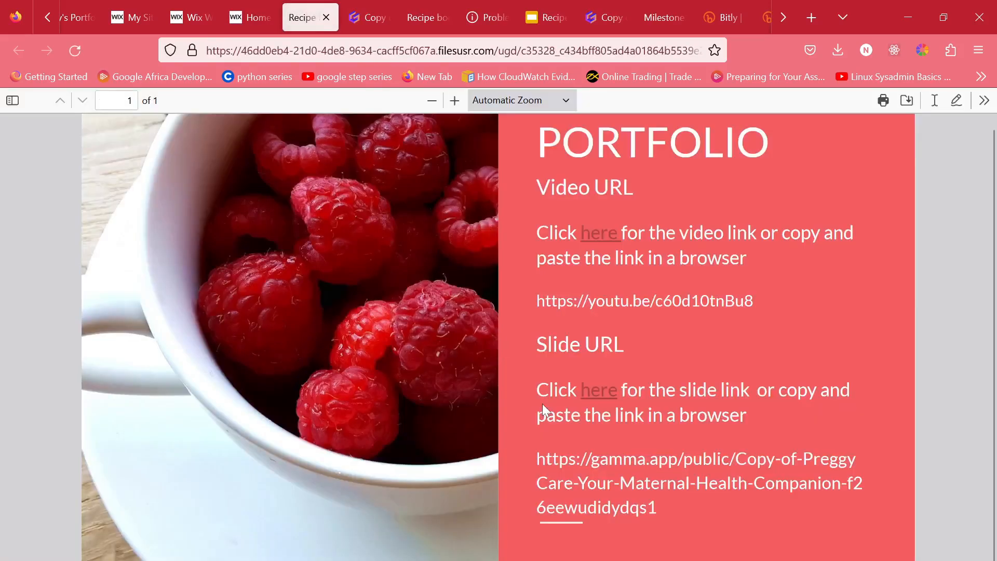
Step: View the video linked in the portfolio PDF, return to the document, and open its slide link
left_click(605, 241)
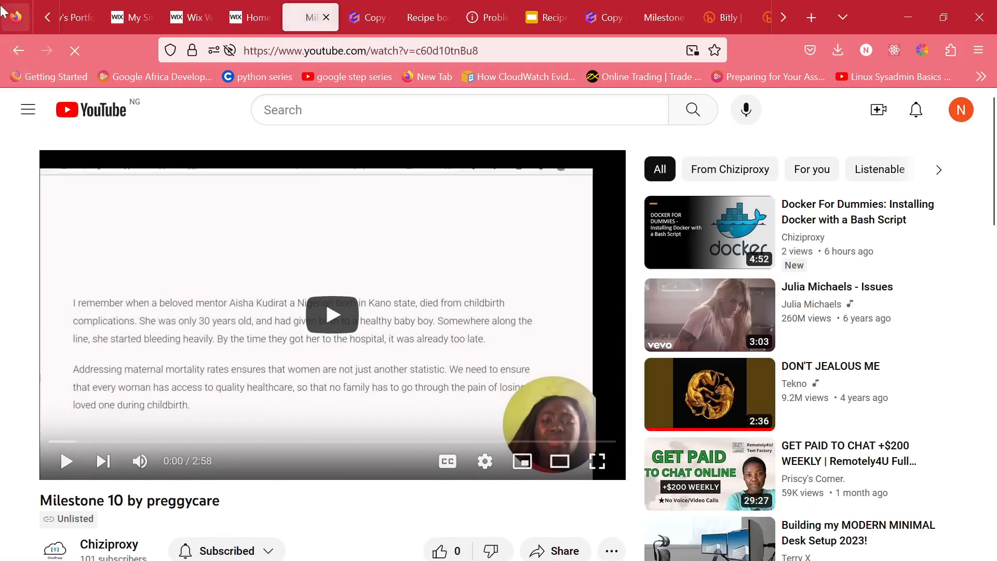
left_click(14, 51)
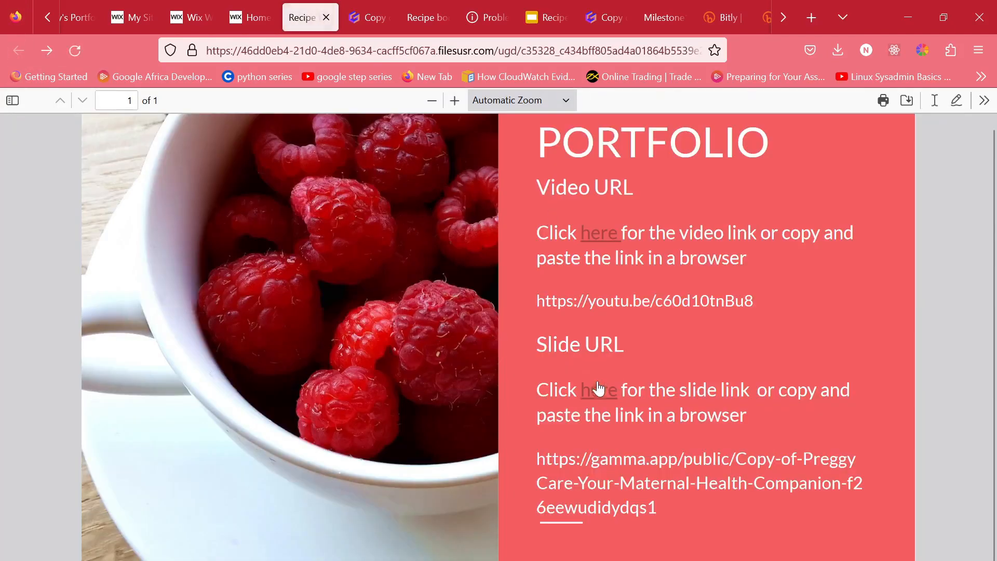
left_click(598, 395)
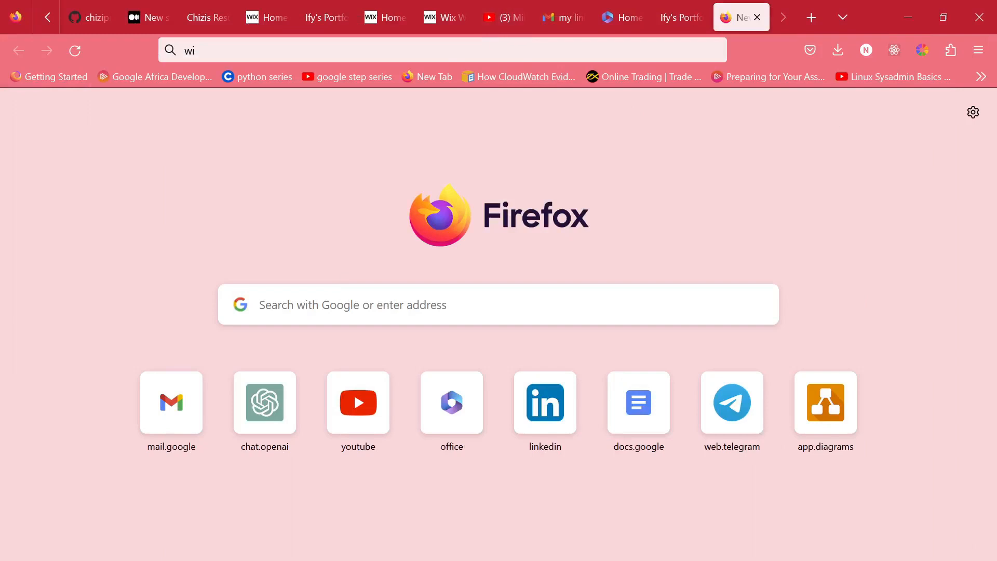
Step: Go to wix.com in a new tab and choose Wix as the platform for a new site
type("x")
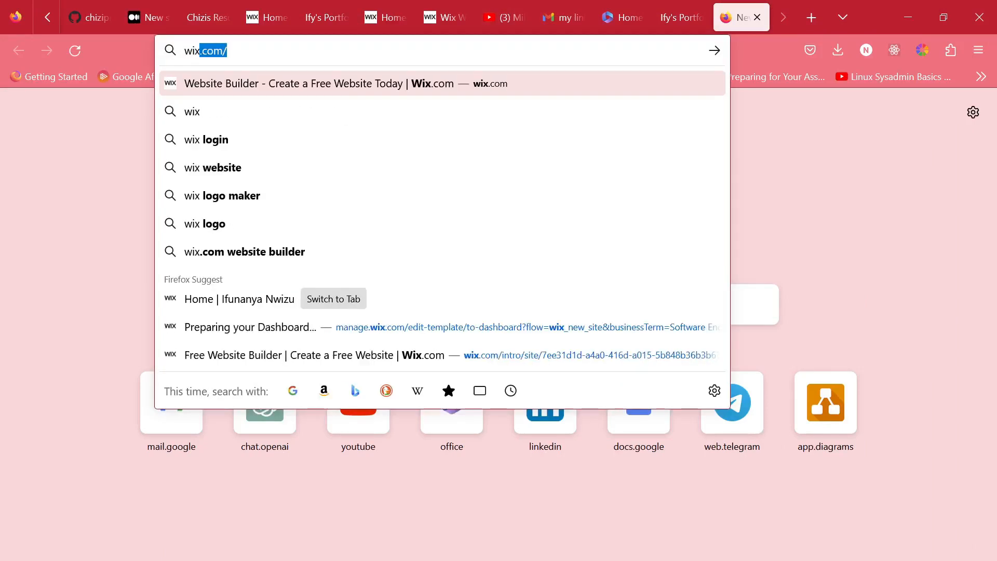
key("BackSpace")
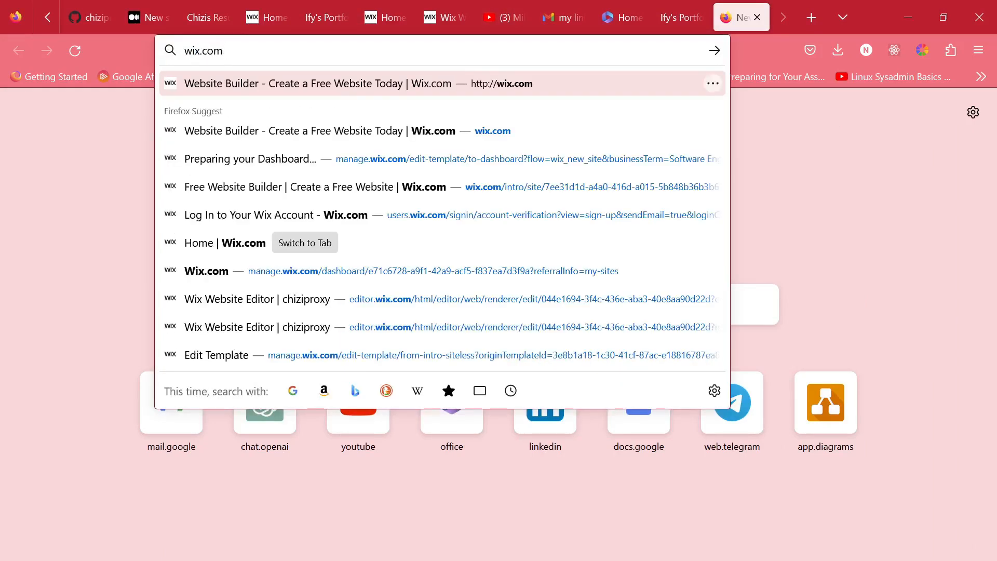
key("Return")
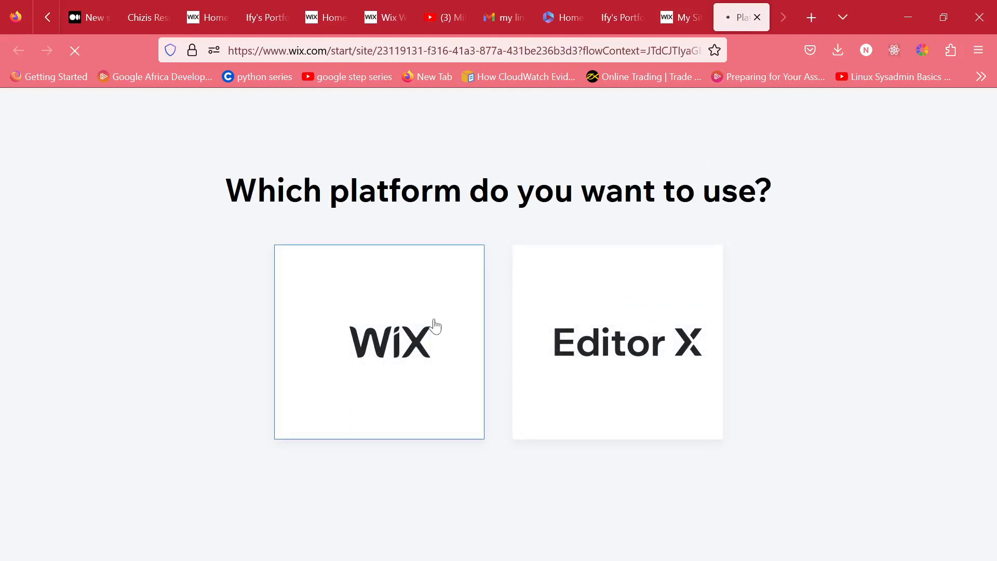
left_click(435, 325)
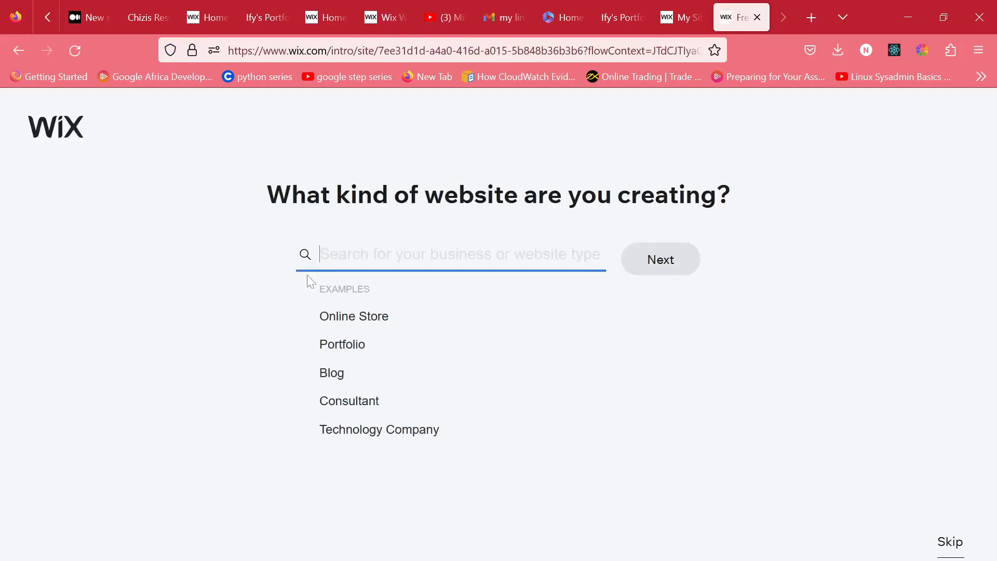
Step: Set the kind of website to Portfolio and name the site "Chiziproxy Portfolio"
left_click(342, 344)
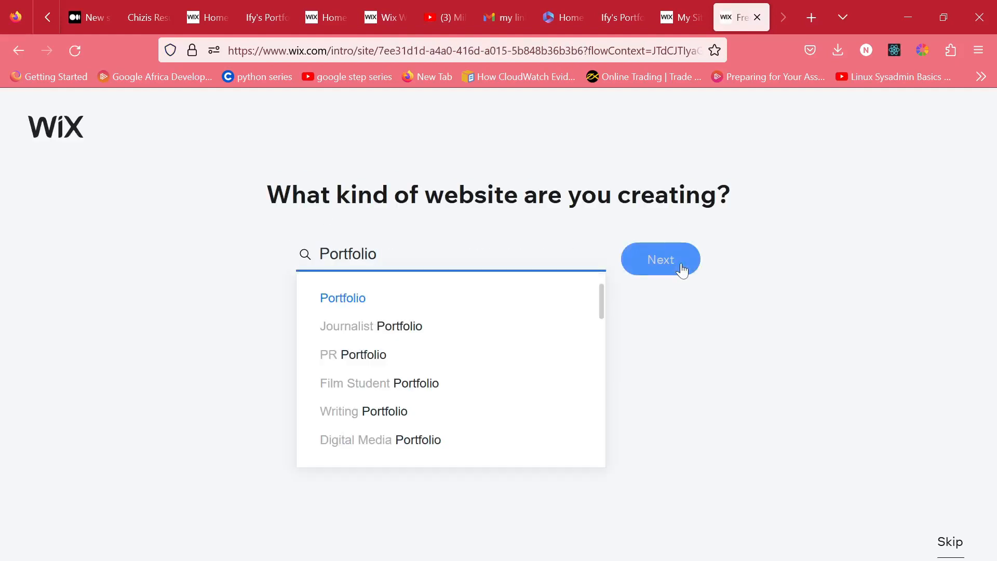
left_click(403, 440)
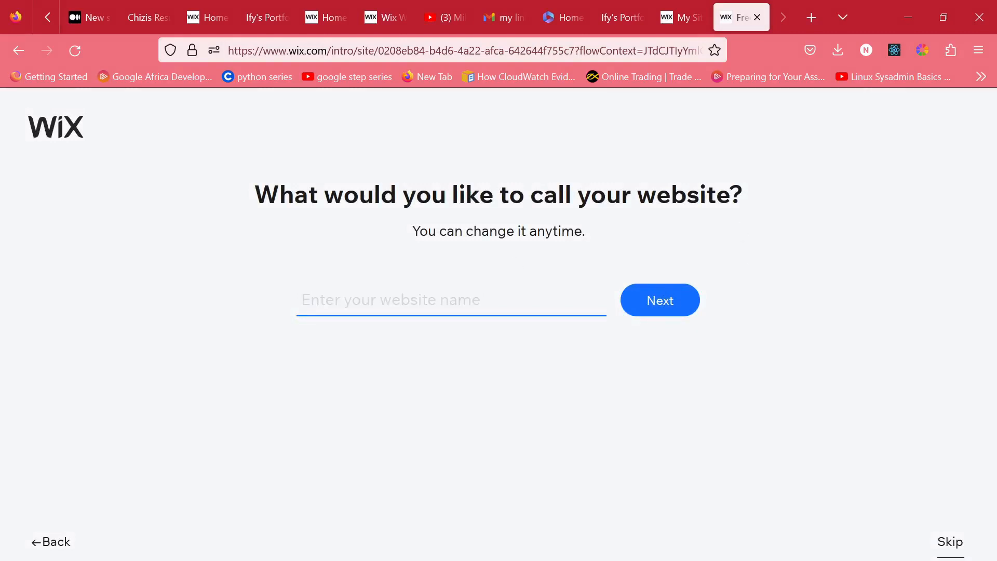
type("Chiziproxy Portfolio")
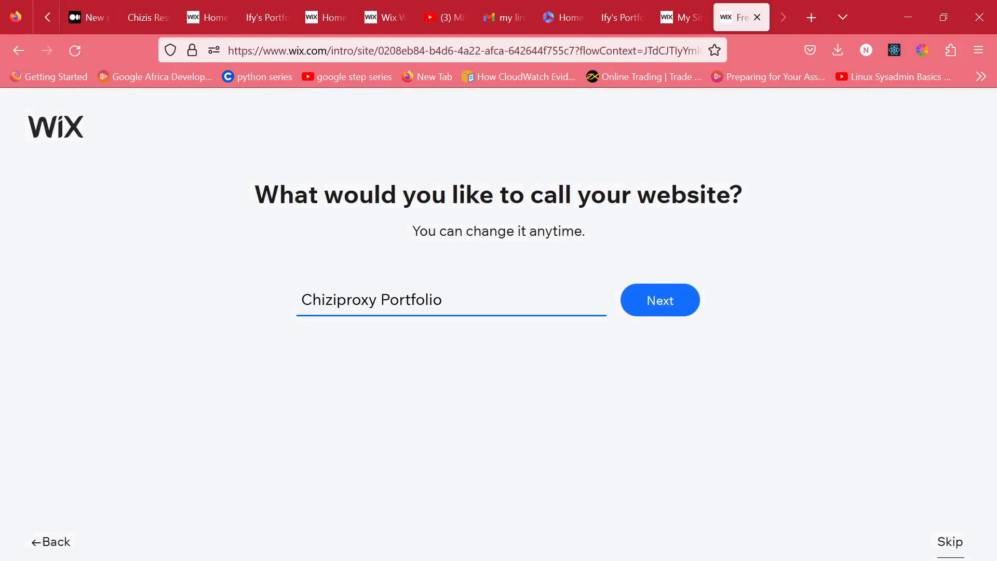
left_click(648, 311)
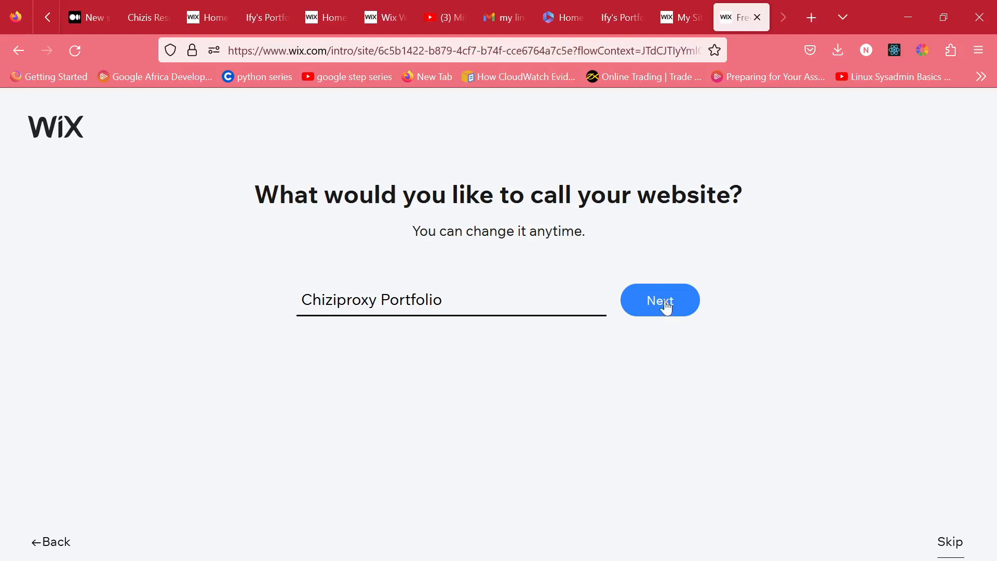
Step: Accept the website features with only the built-in Portfolio included, and continue to the new site's dashboard
left_click(324, 242)
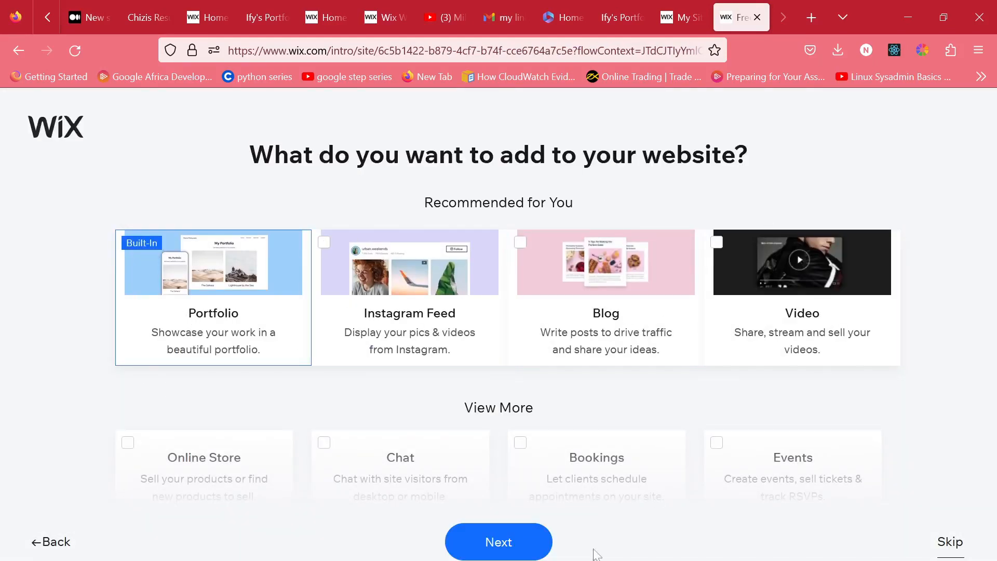
left_click(541, 548)
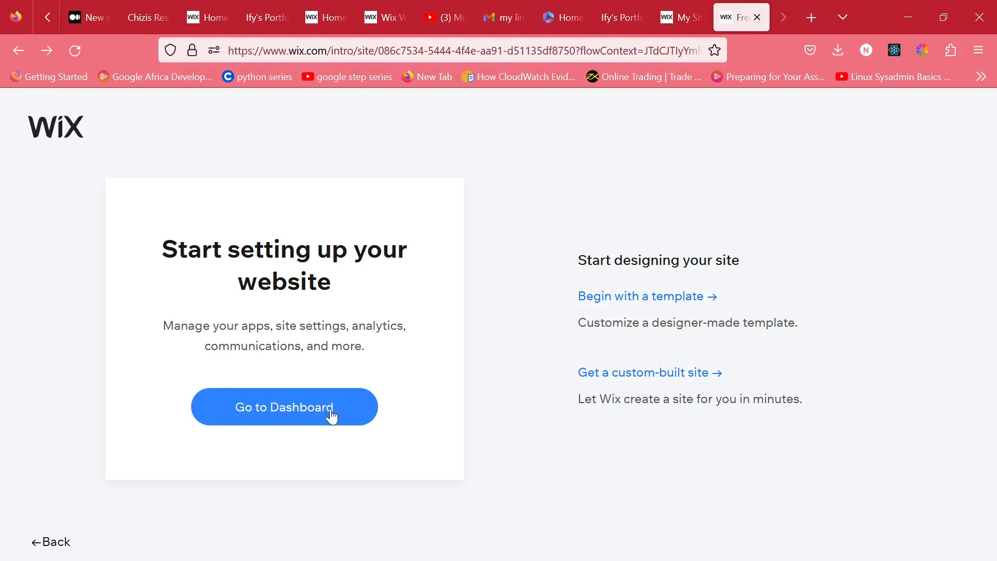
left_click(332, 414)
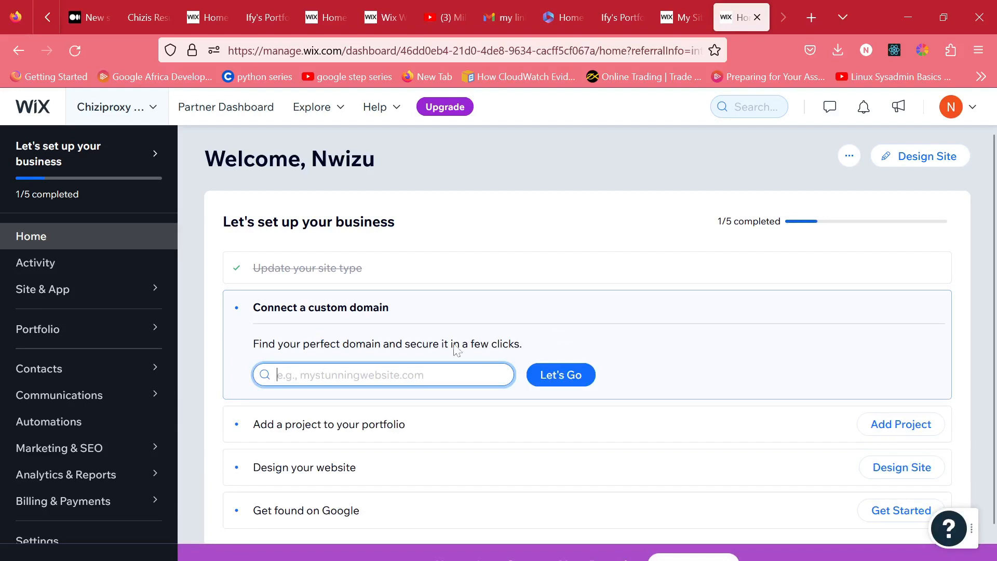
Step: Open the Website management page for Chiziproxy Portfolio and start designing the site
mouse_move(151, 294)
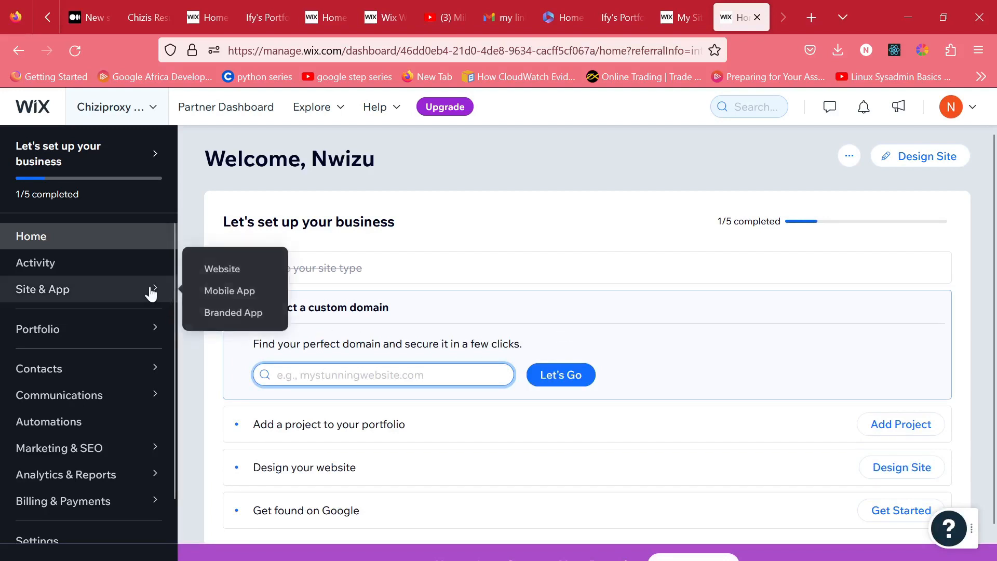
left_click(207, 276)
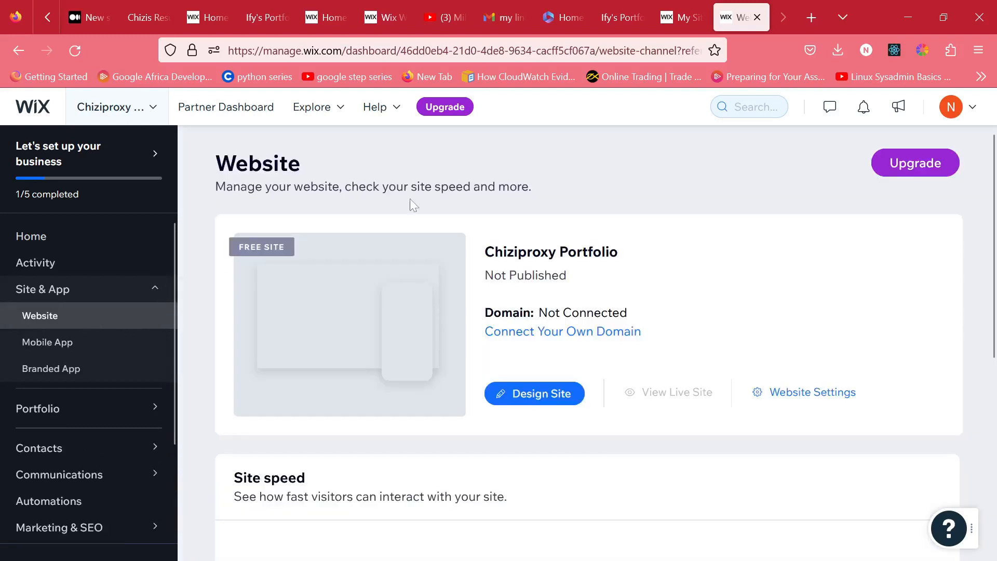
left_click(553, 398)
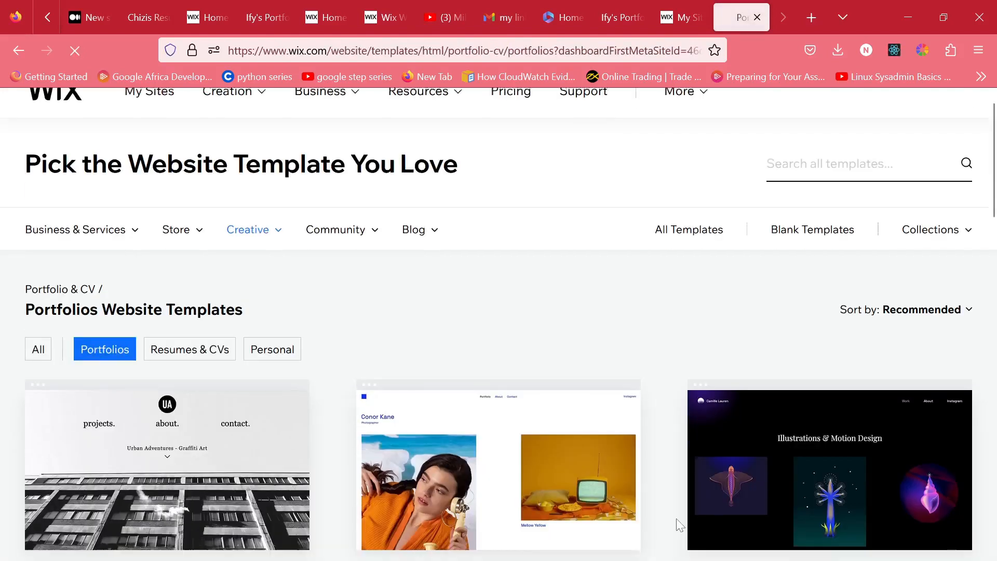
Step: Browse the portfolio templates and open the dark Photographer template with the reclining woman for editing
scroll(678, 525, "down", 2)
scroll(574, 401, "down", 4)
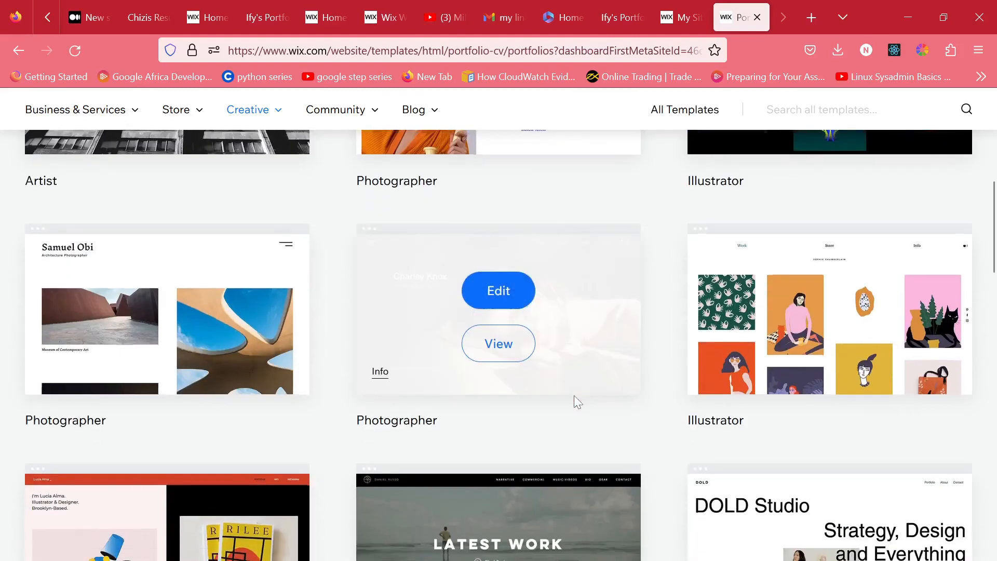
scroll(528, 433, "down", 3)
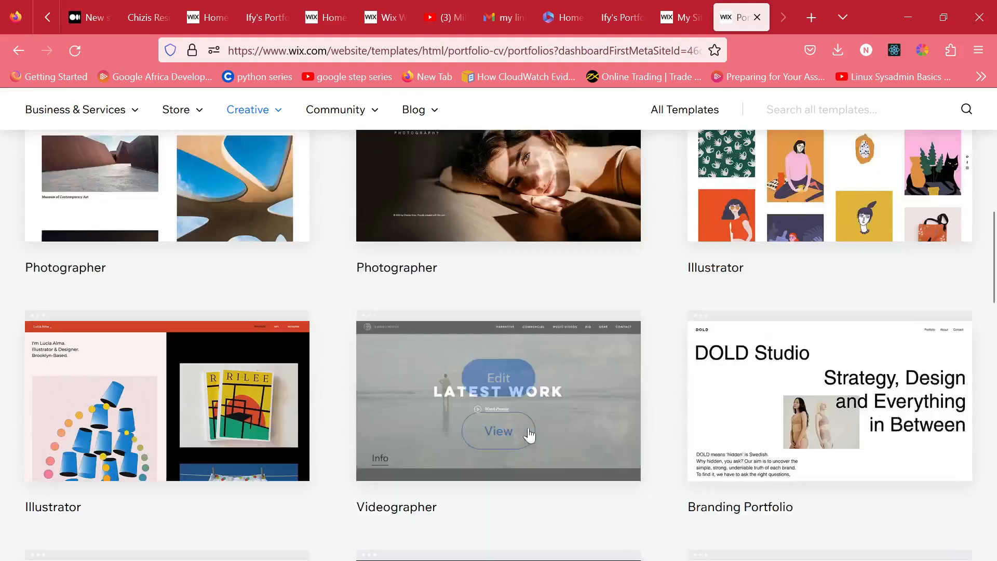
scroll(531, 434, "up", 3)
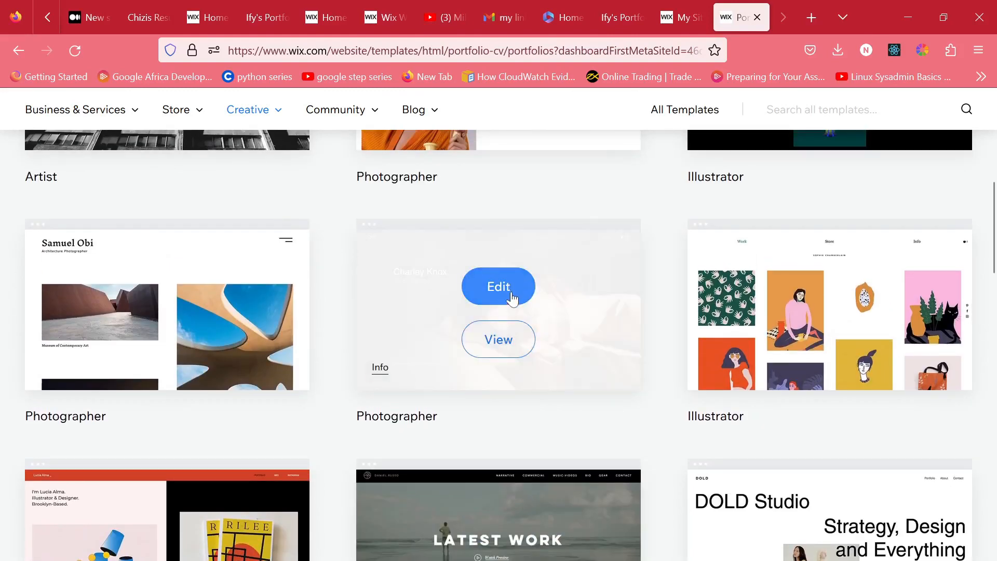
left_click(499, 287)
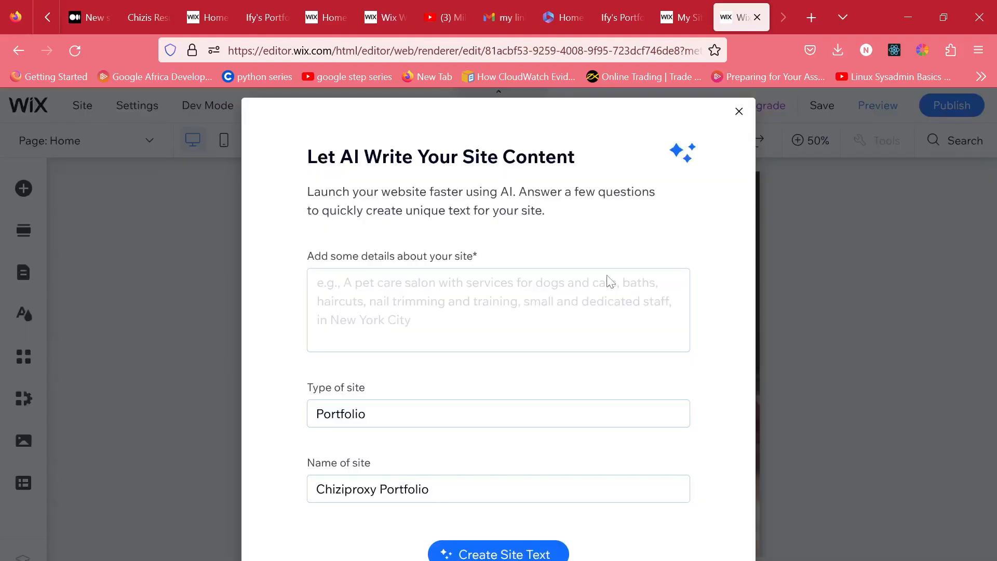
Step: Generate the site text with AI from the description "A solutions architect portfolio website with a passion for swimming"
left_click(508, 285)
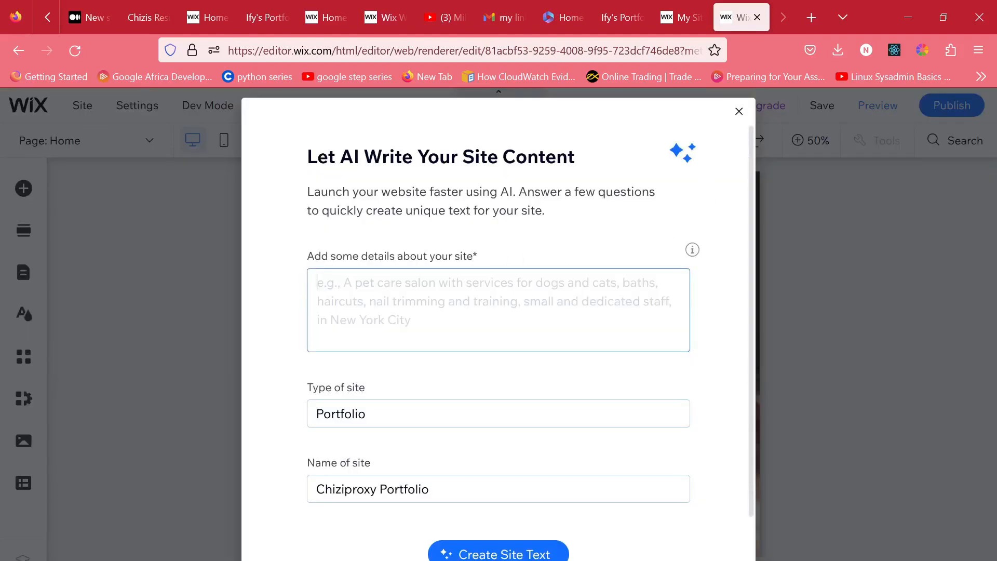
type("A")
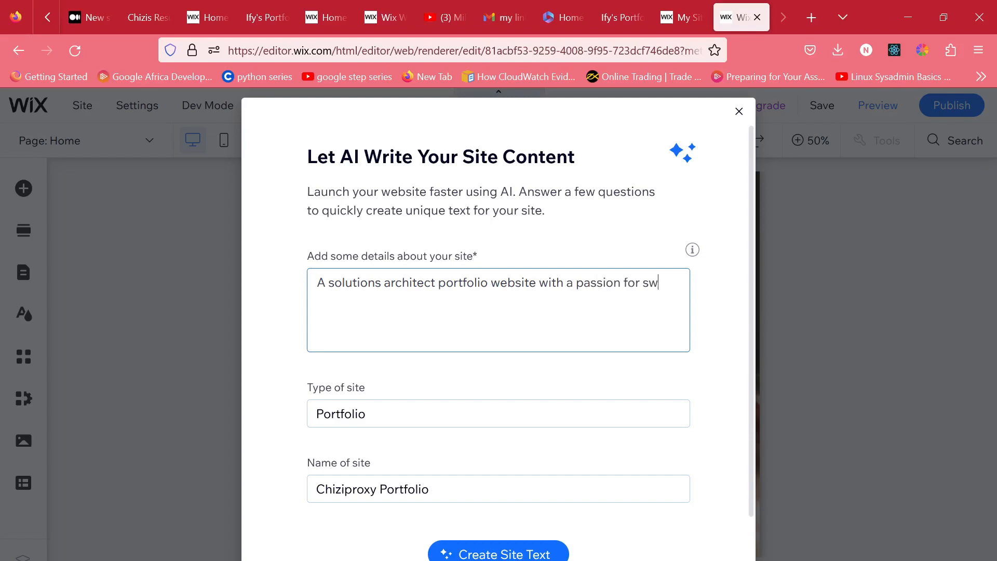
scroll(474, 363, "down", 2)
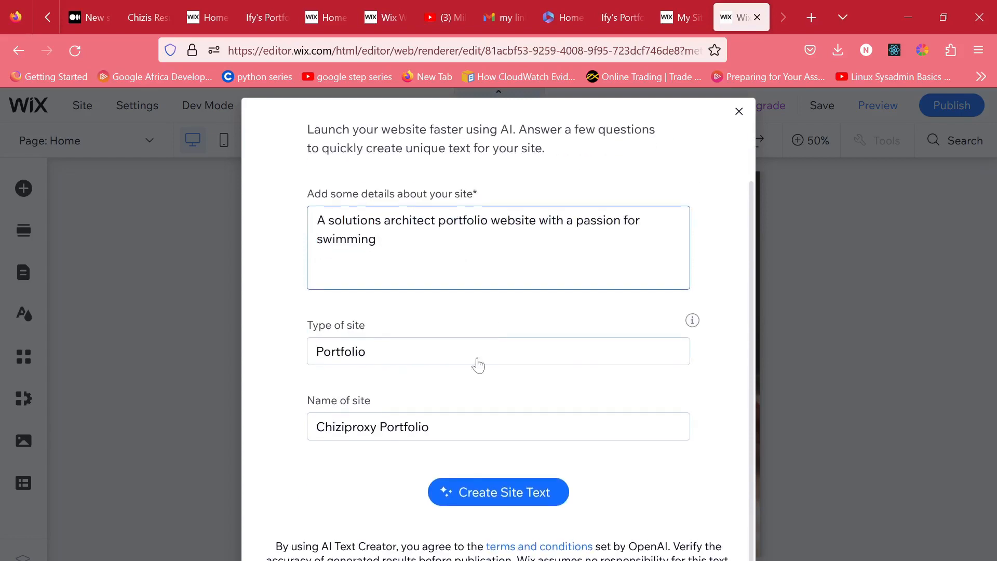
left_click(495, 490)
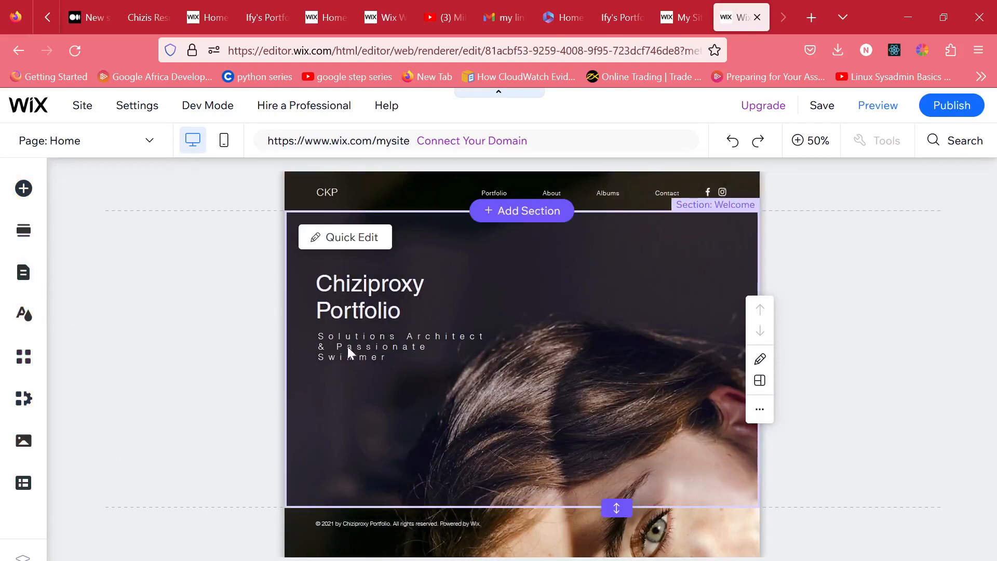
Step: Remove "& Passionate Swimmer" from the subtitle in the Welcome section, leaving "Solutions Architect"
left_click(365, 360)
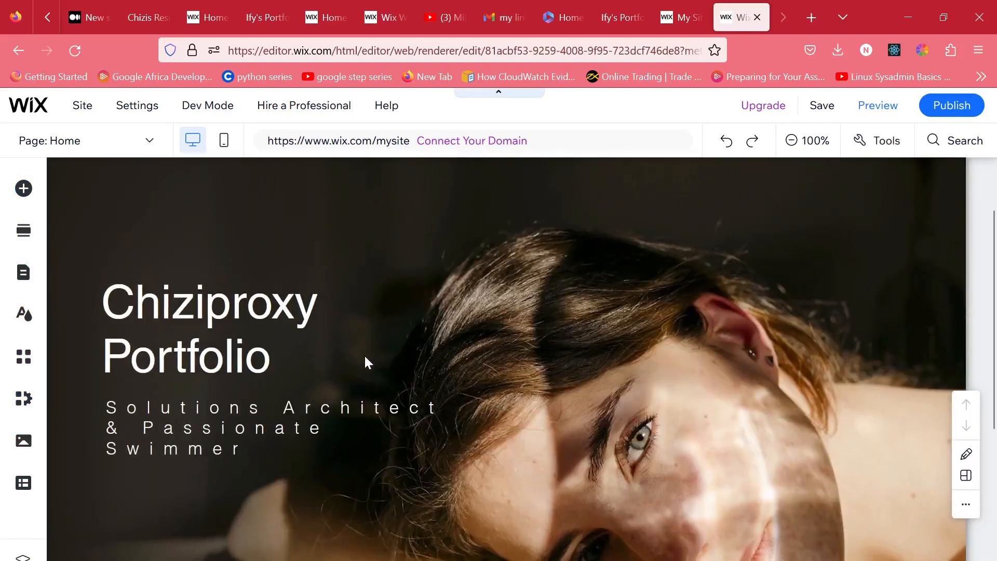
left_click(226, 442)
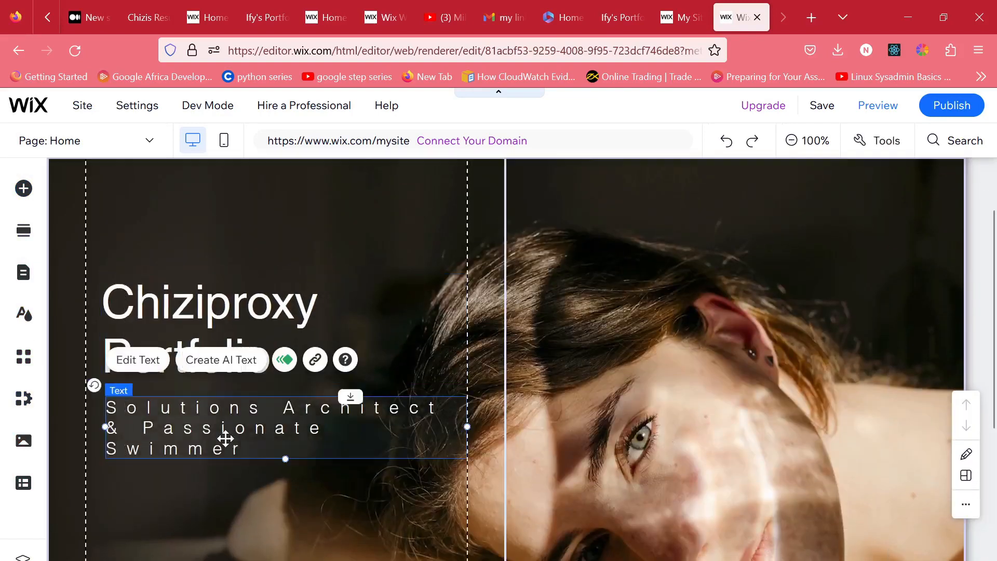
double_click(256, 440)
left_click(254, 445)
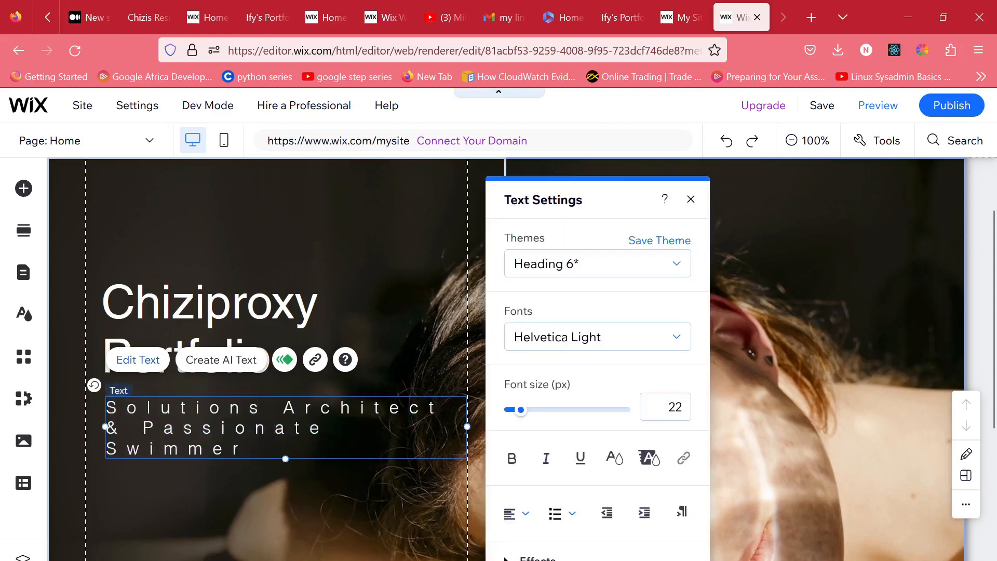
key("BackSpace")
key("BackSpace")
key("BackSpace")
key("BackSpace")
key("BackSpace")
key("BackSpace")
key("BackSpace")
key("BackSpace")
key("BackSpace")
key("BackSpace")
key("BackSpace")
key("BackSpace")
key("BackSpace")
key("BackSpace")
key("BackSpace")
key("BackSpace")
key("BackSpace")
key("BackSpace")
key("BackSpace")
key("BackSpace")
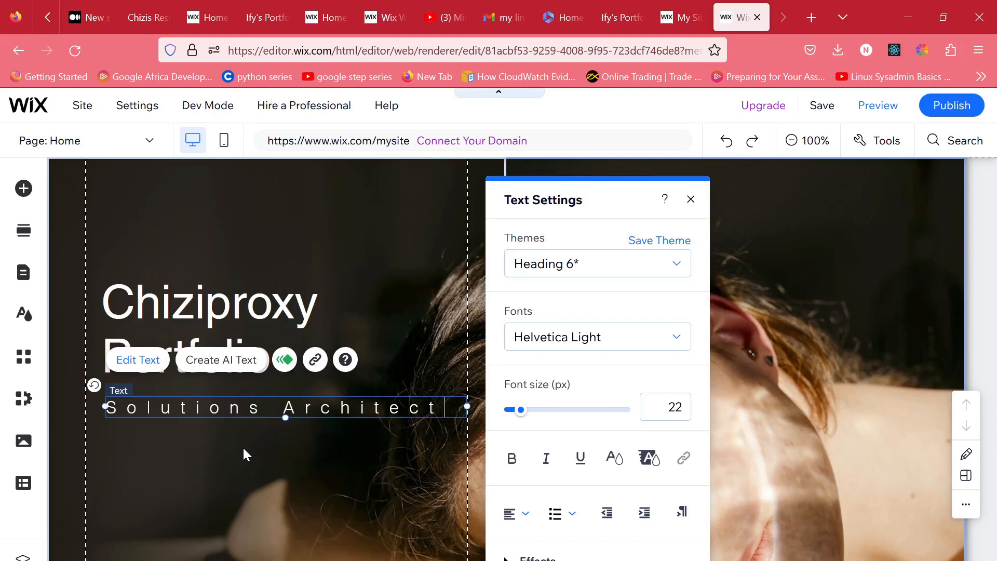
left_click(339, 291)
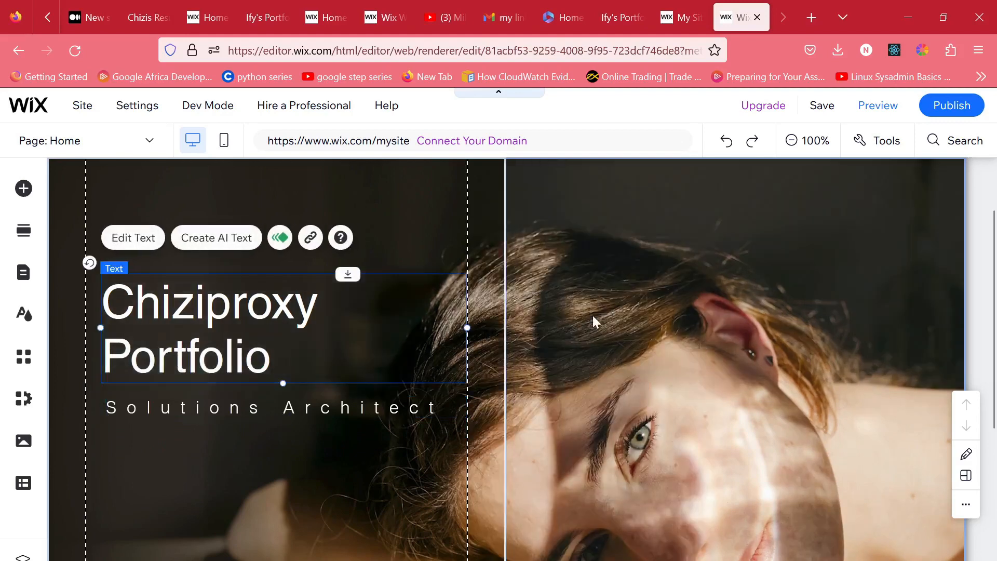
Step: Delete the horizontal menu with Portfolio, About, Albums and Contact from the site header
left_click(682, 332)
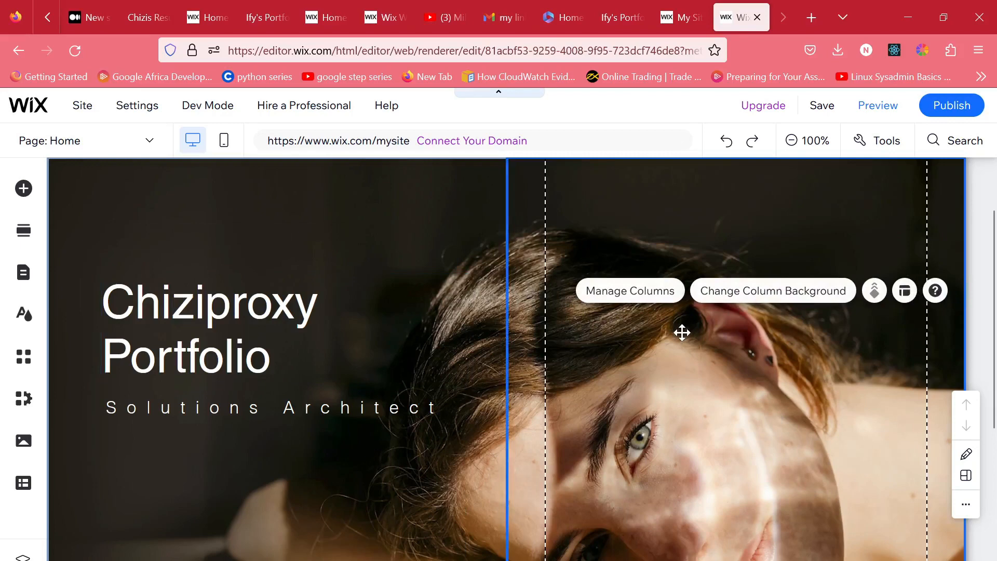
scroll(791, 245, "up", 2)
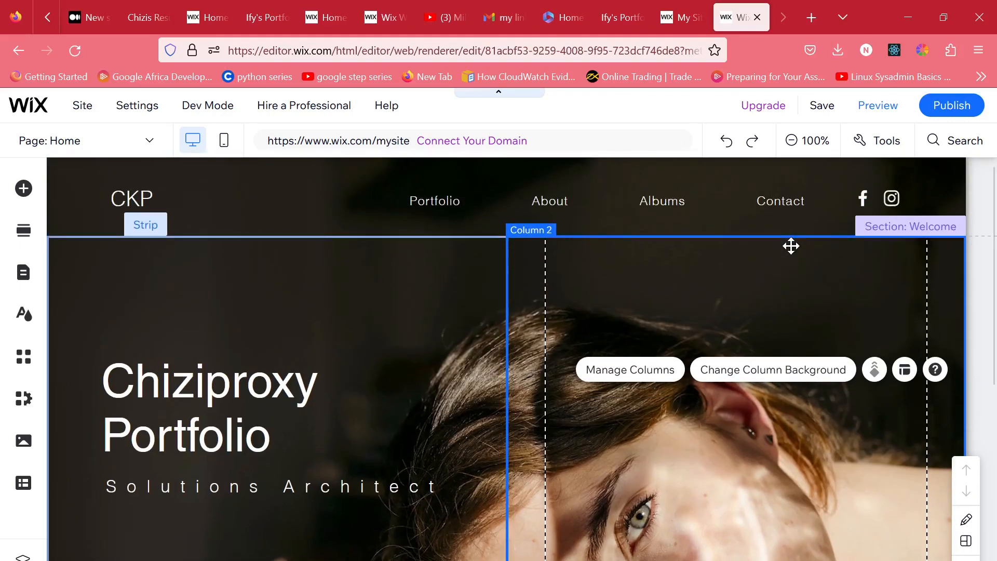
left_click(551, 205)
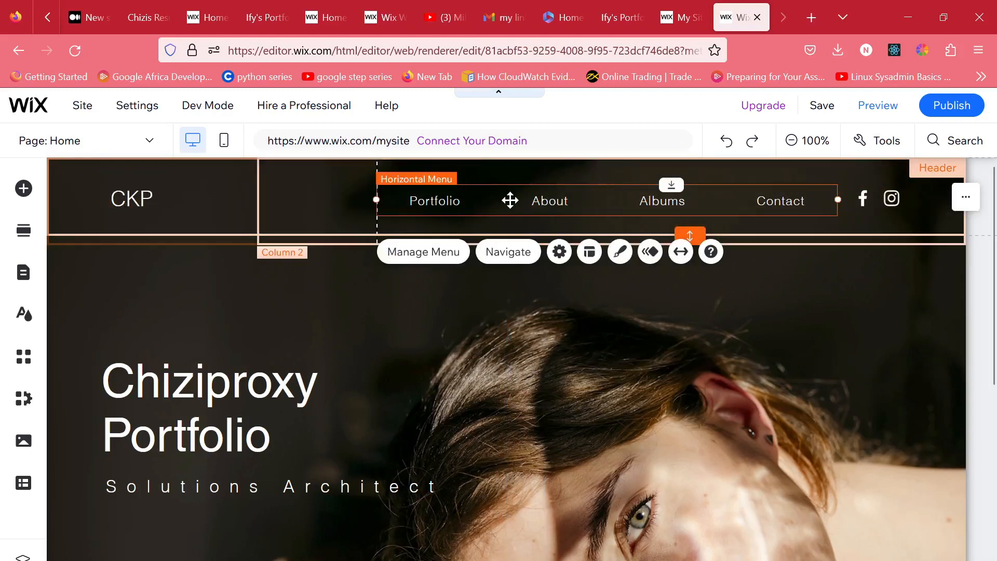
key("Delete")
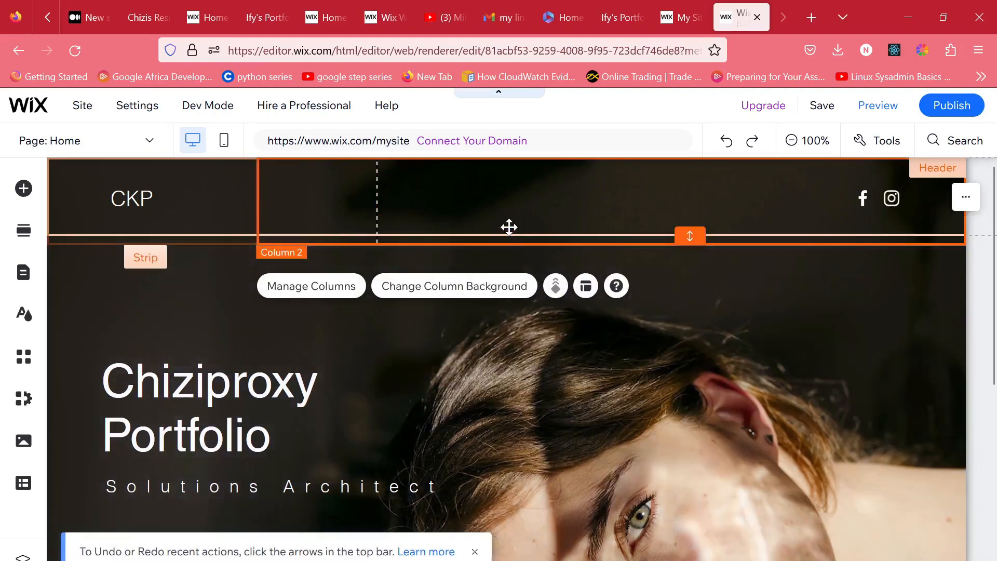
Step: Add the black themed horizontal menu to the site header
left_click(16, 190)
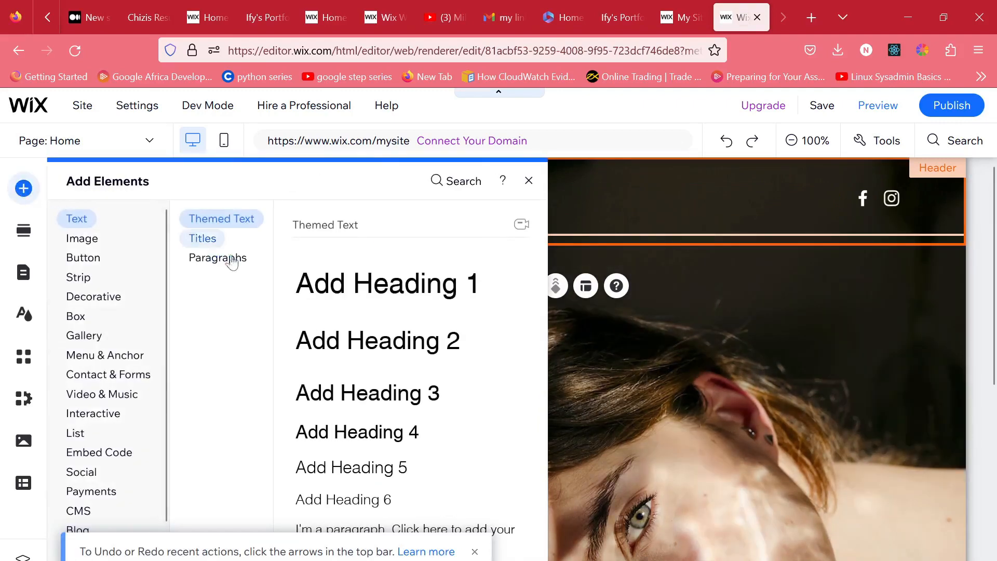
left_click(229, 261)
left_click(120, 263)
left_click(130, 356)
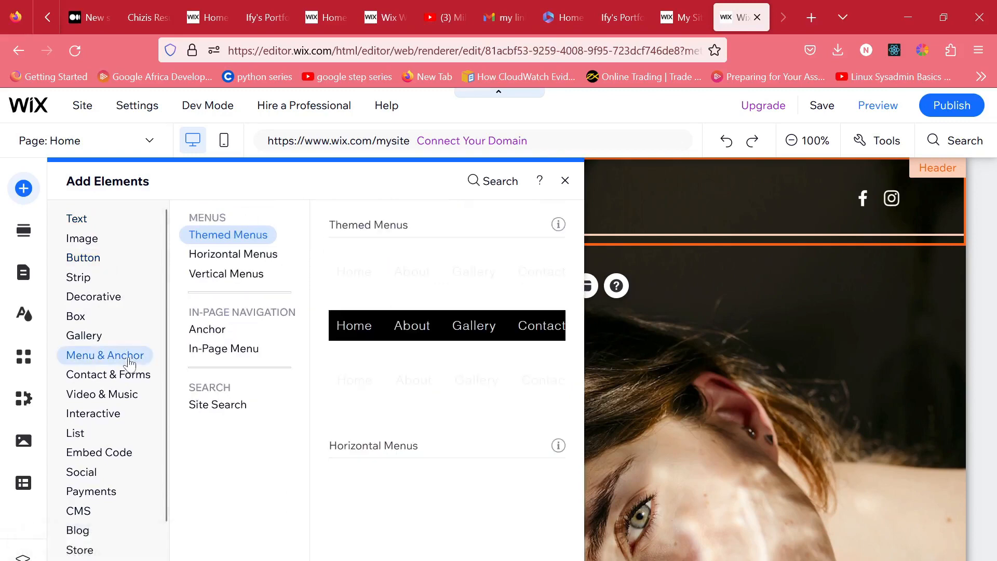
scroll(483, 414, "down", 3)
scroll(366, 295, "down", 6)
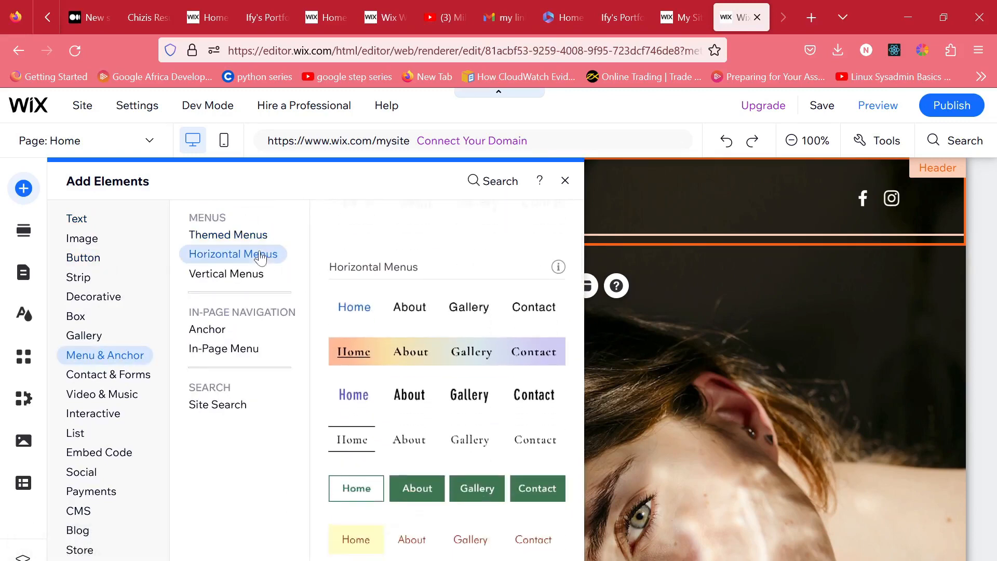
scroll(511, 412, "down", 2)
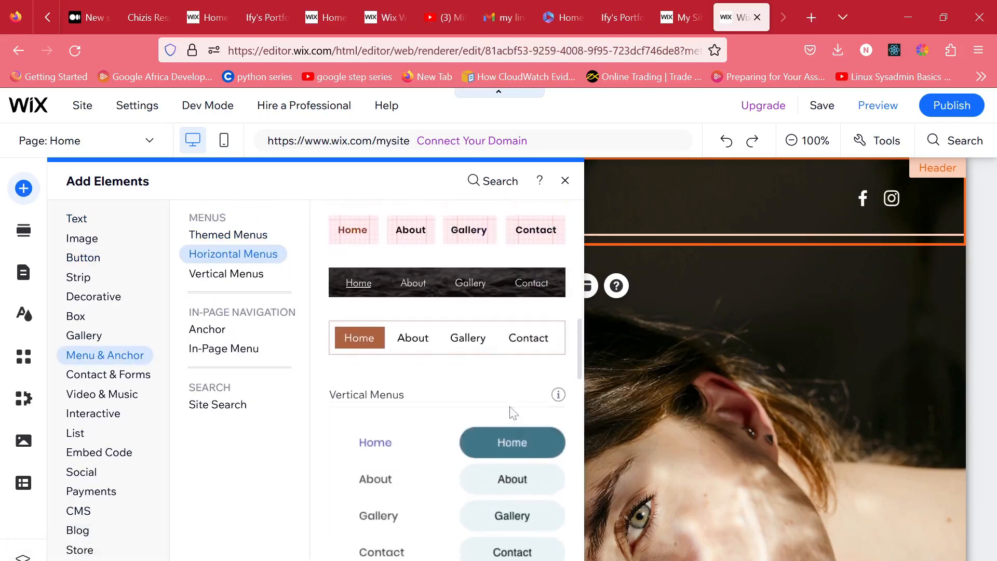
scroll(511, 412, "up", 8)
scroll(519, 432, "up", 3)
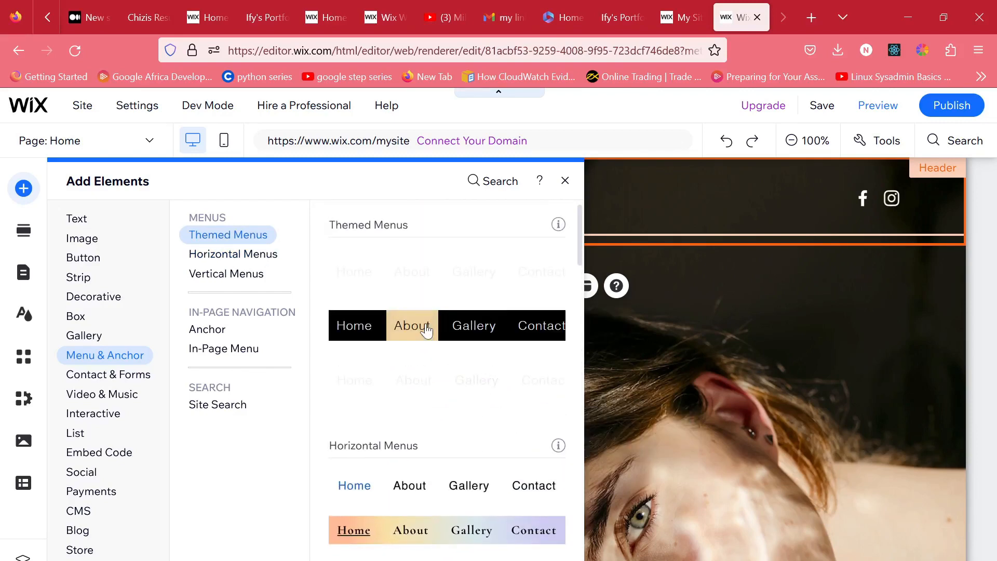
left_click(423, 326)
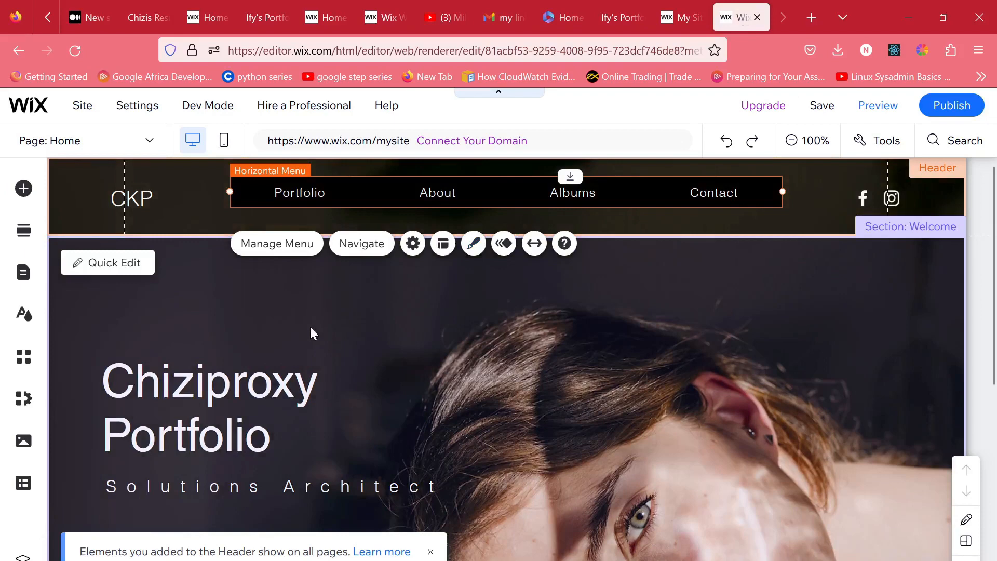
Step: Rename the Portfolio page in the site menu as "Bio" and the About page as "Elevator Pitch"
left_click(278, 244)
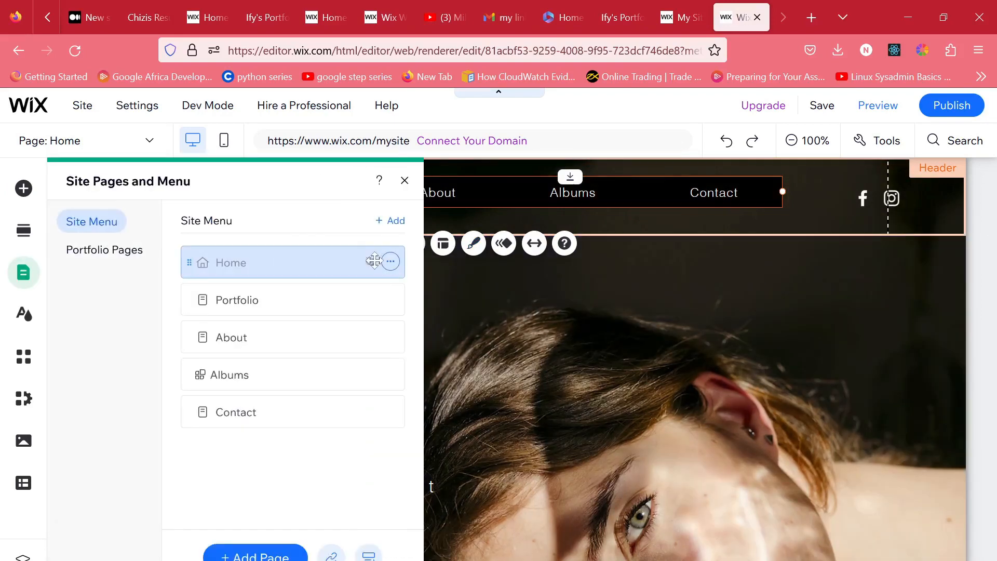
left_click(249, 305)
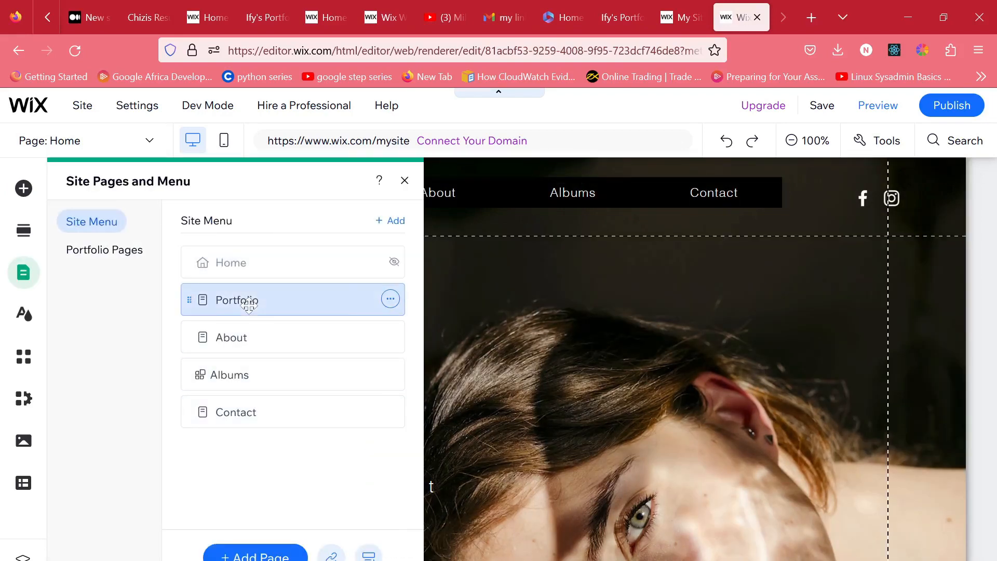
double_click(249, 306)
type("Bio")
left_click(240, 335)
double_click(241, 335)
type("E")
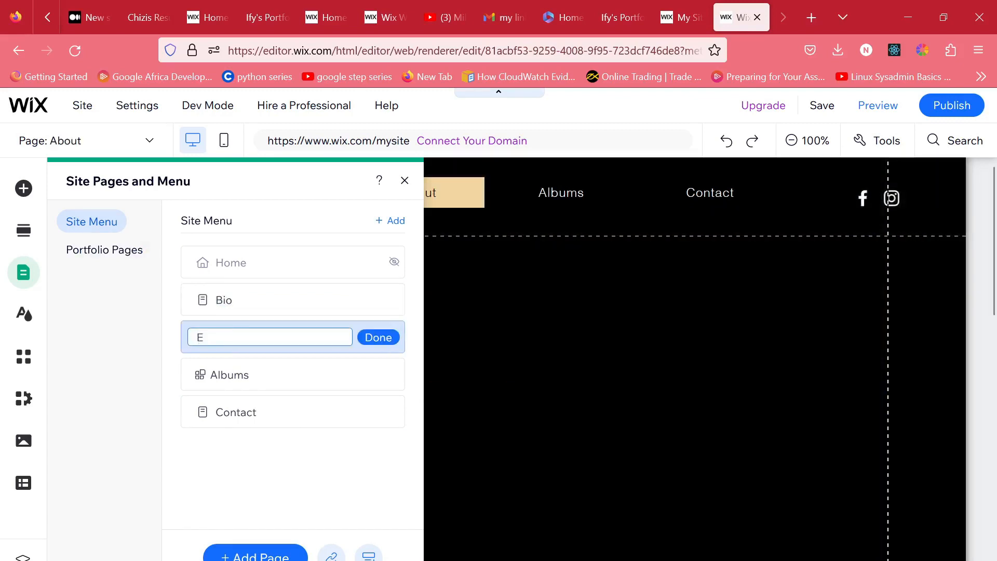
type("levator Pitch")
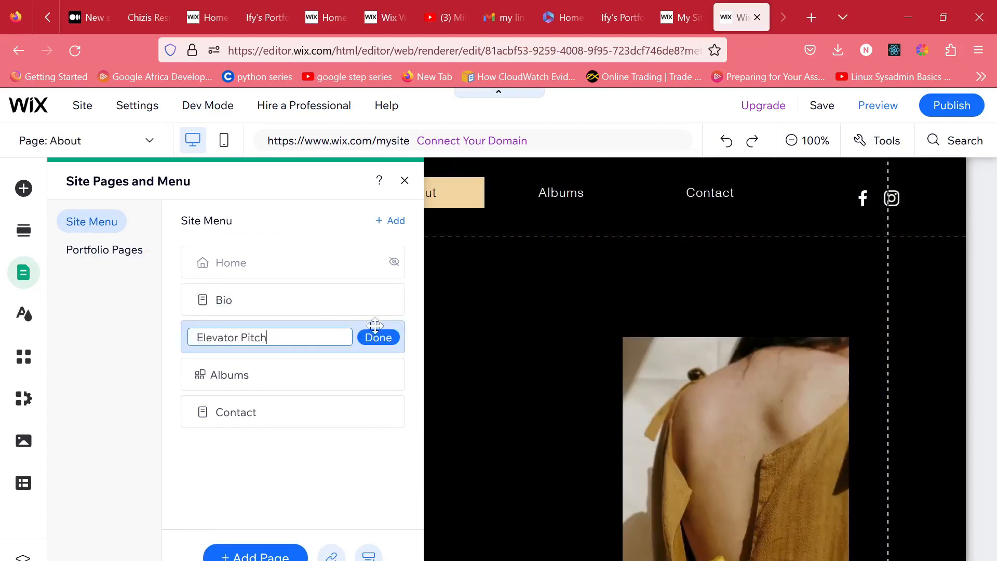
left_click(378, 336)
Step: Rename the Albums page as "Portfolio" and delete the Contact page from the site menu
double_click(236, 375)
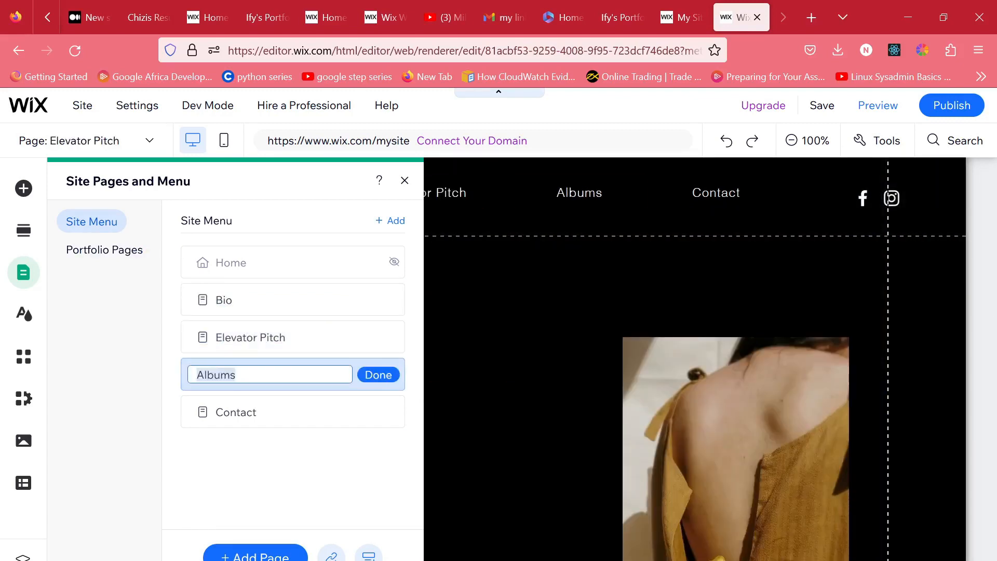
type("Portfolio")
left_click(378, 375)
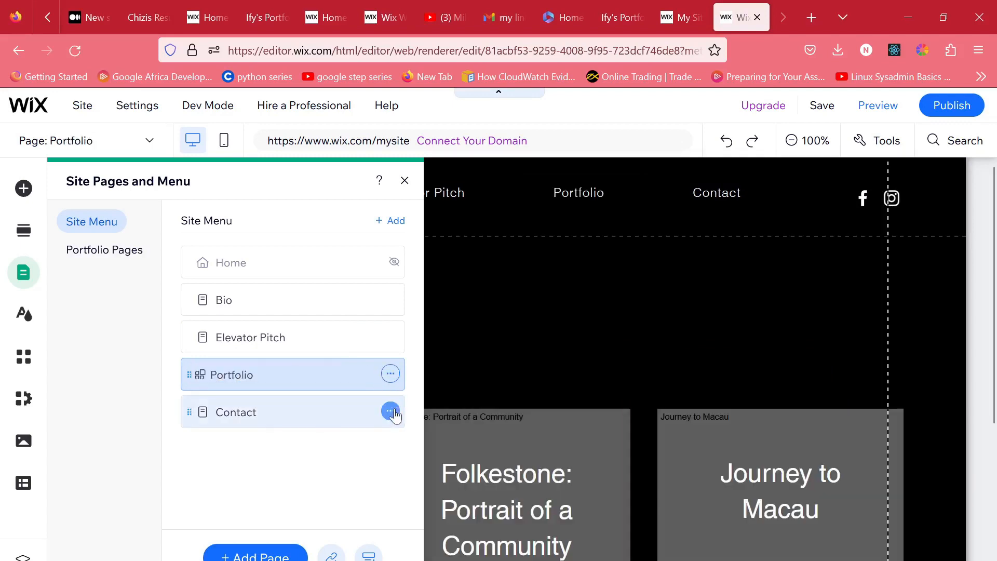
left_click(391, 412)
left_click(457, 414)
left_click(680, 398)
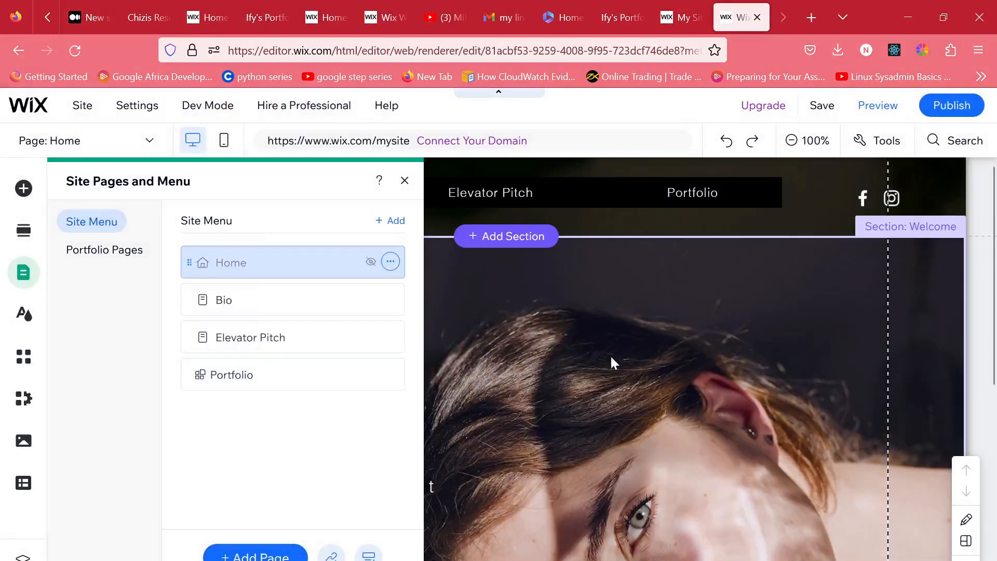
left_click(657, 335)
Step: Add the About section with the woman's portrait to the Home page and move it below the Welcome section
scroll(579, 375, "down", 10)
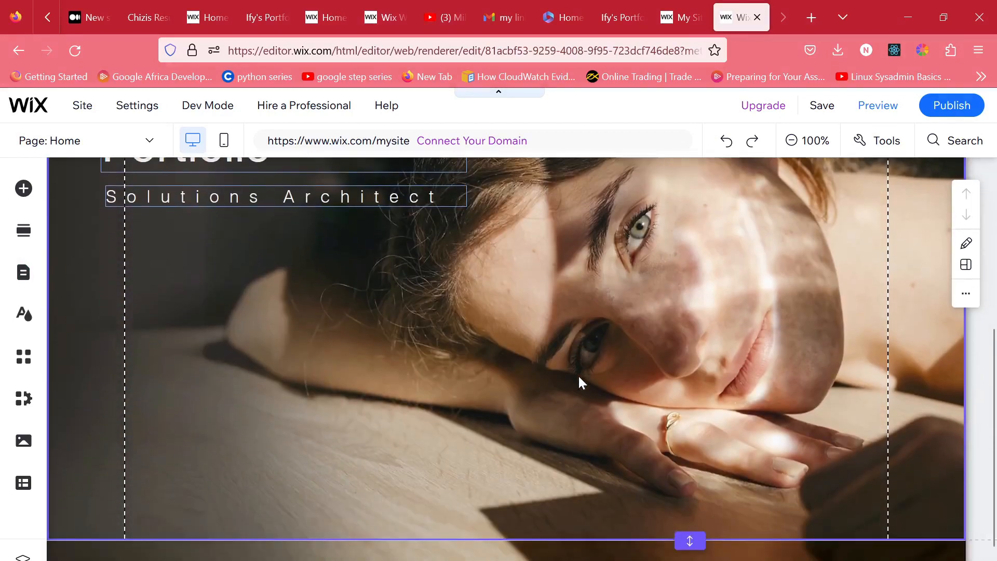
scroll(578, 375, "up", 10)
left_click(21, 190)
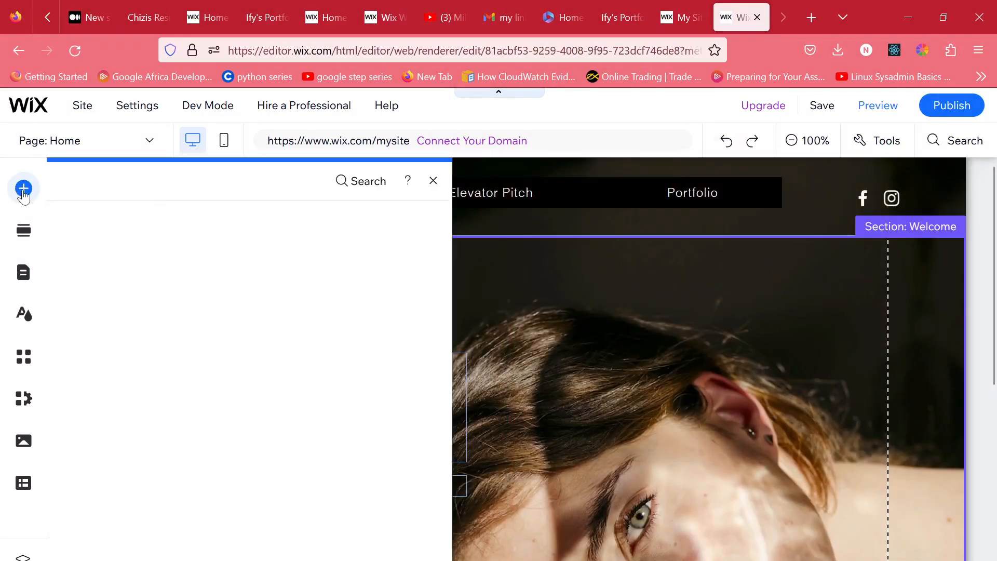
left_click(23, 230)
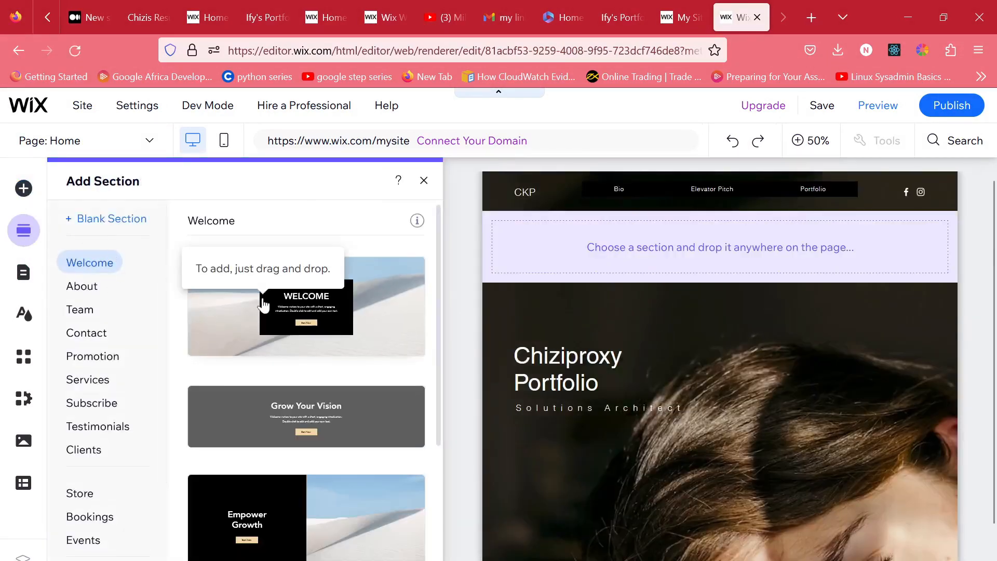
scroll(334, 407, "down", 4)
left_click(97, 287)
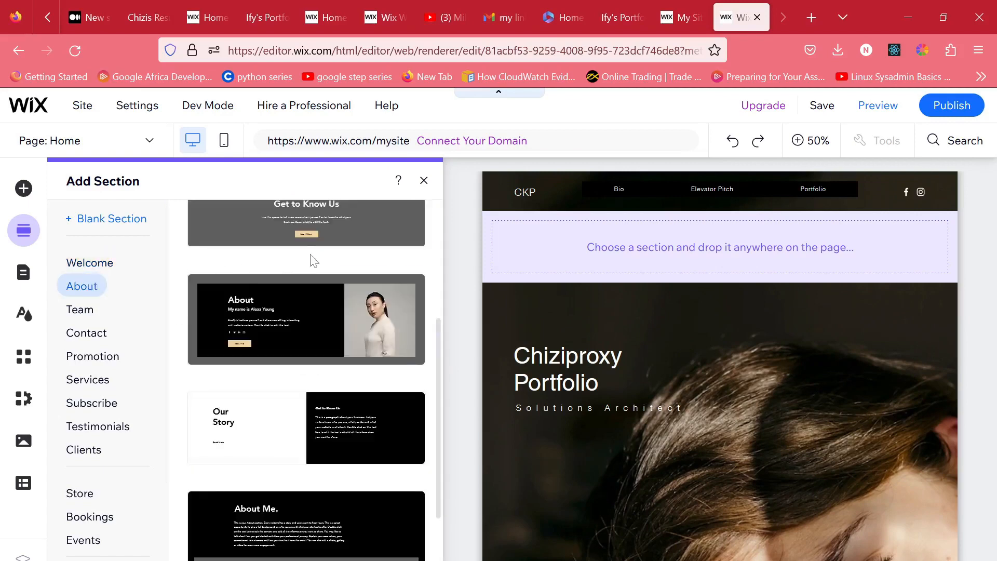
scroll(390, 414, "down", 2)
scroll(387, 425, "up", 4)
scroll(387, 422, "down", 2)
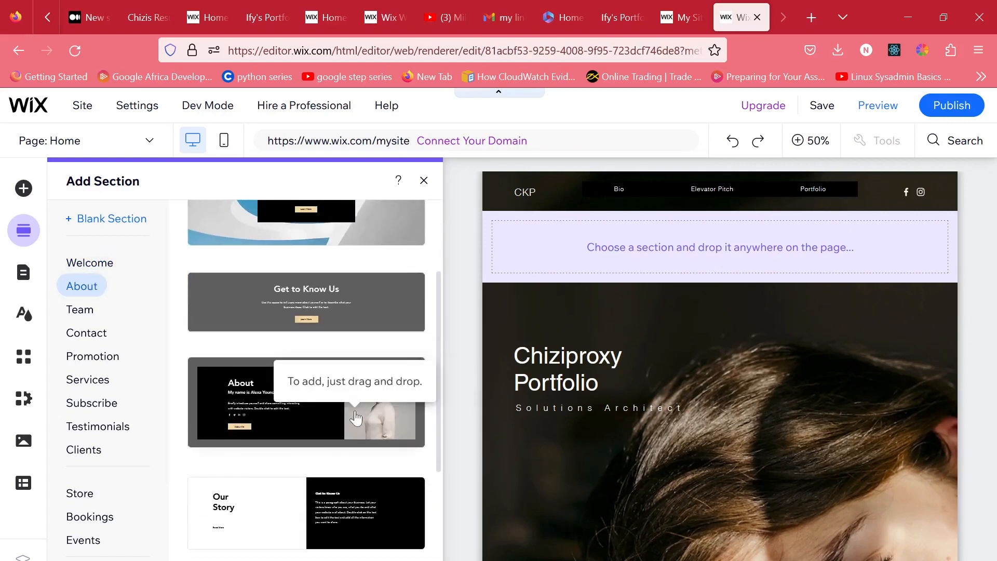
left_click(410, 395)
left_click(967, 438)
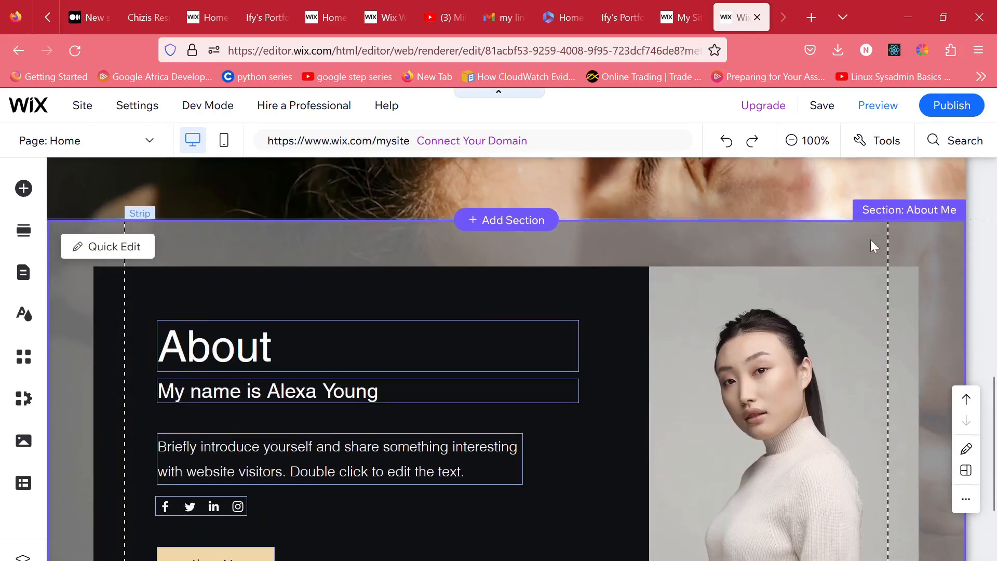
Step: Rename the About Me section as "Bio"
left_click(951, 210)
key("BackSpace")
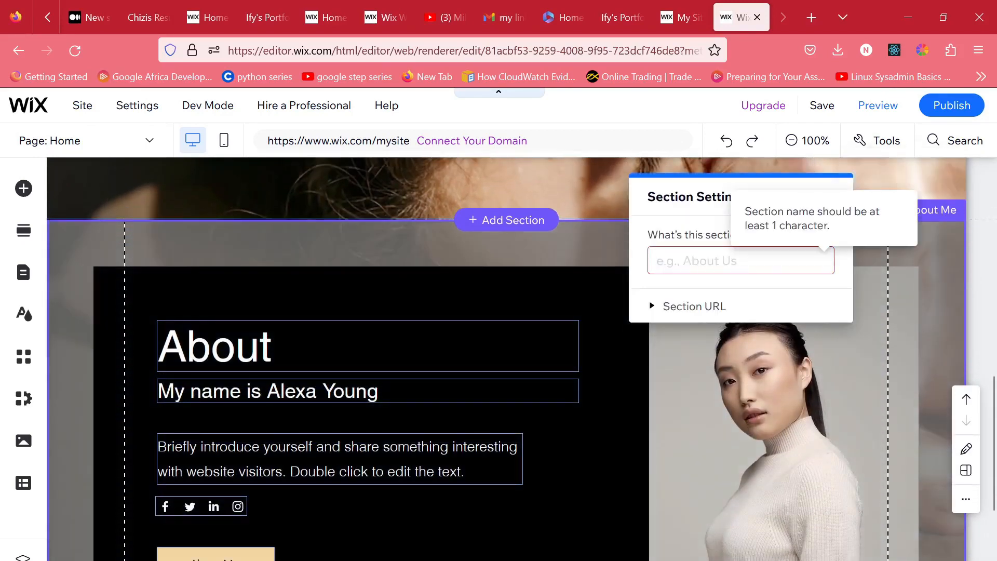
type("Bio")
Step: Replace the "About" heading with "Bi" and delete the name line beneath it
left_click(201, 353)
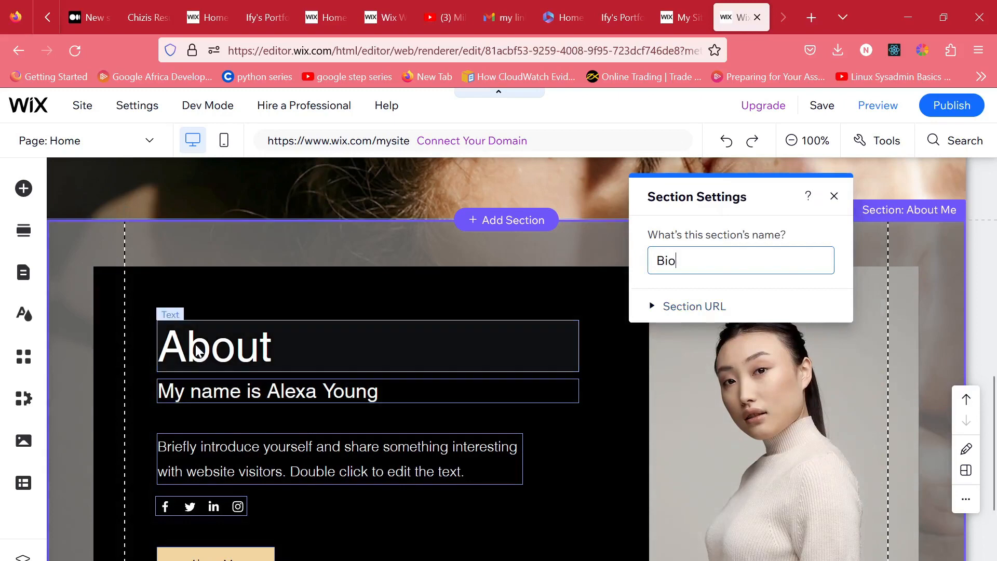
double_click(200, 351)
type("Bi")
left_click(370, 398)
key("Delete")
Step: Replace the introduction paragraph with "This is my bio. you better subscribe and like this video and tell your other friends to subscribe and like"
double_click(364, 459)
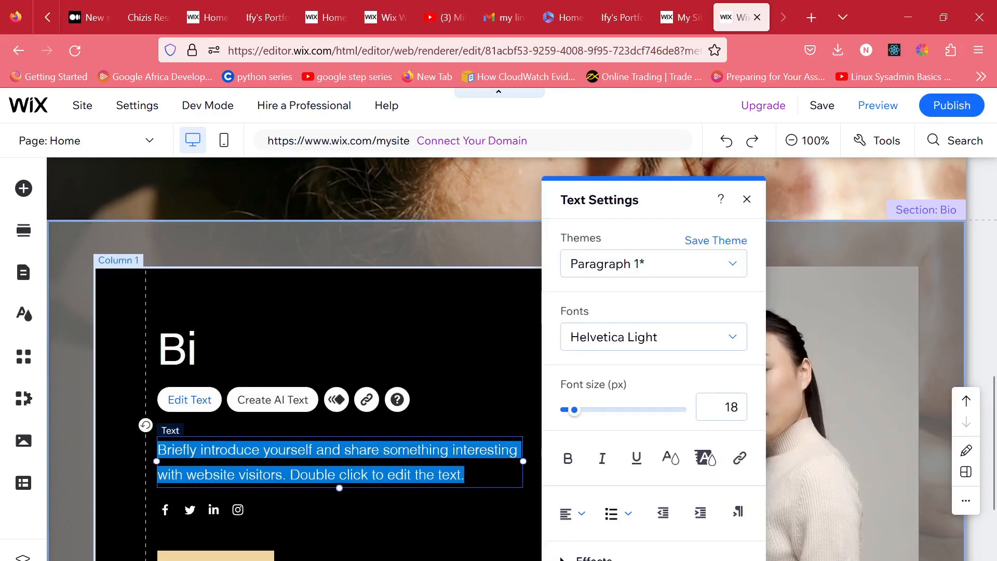
type("This is my bio. you better subsc")
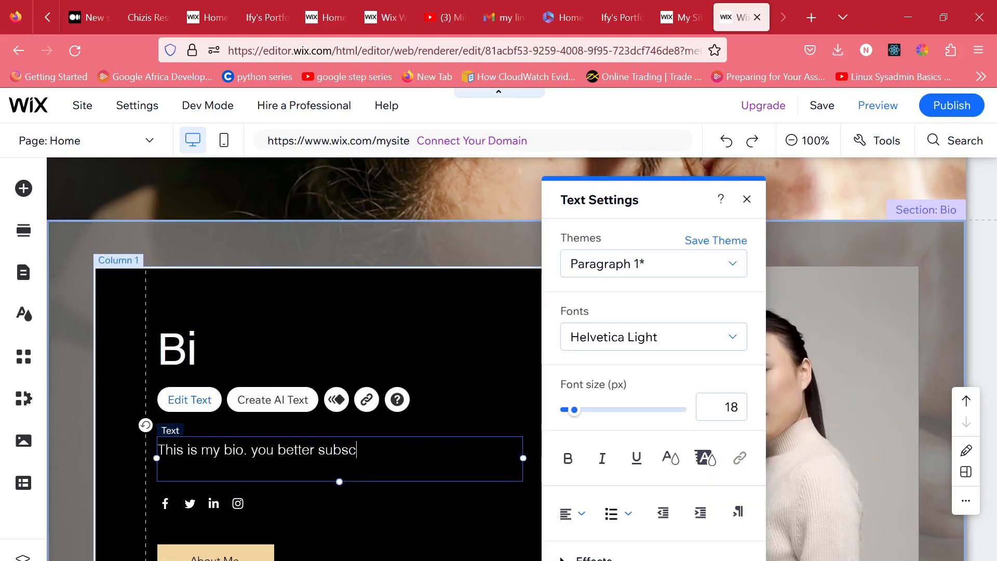
type("nd tell your other")
key("BackSpace")
key("BackSpace")
type("cribe and like")
Step: Delete the social media icons and the About Me button from the Bio section
left_click(216, 510)
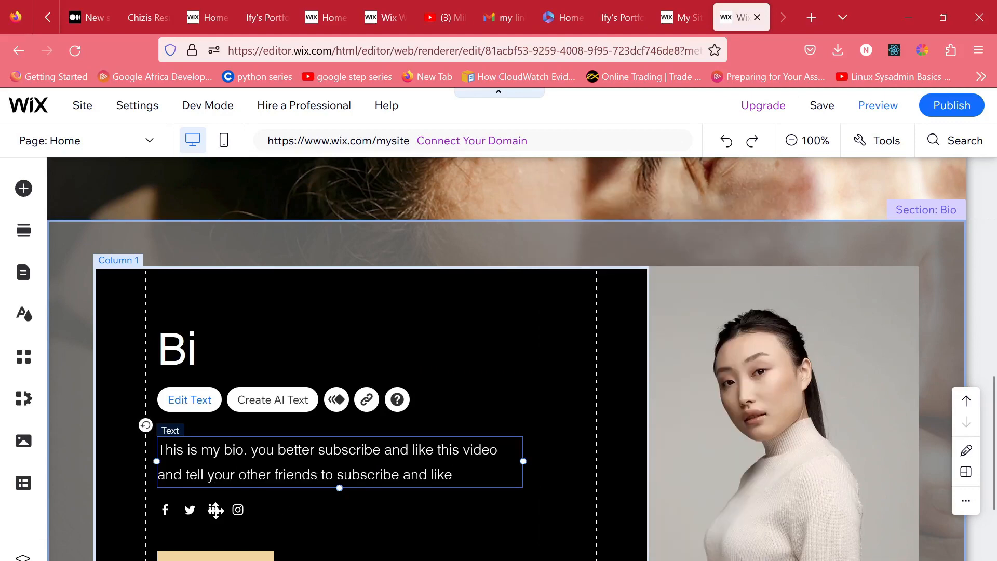
right_click(216, 510)
left_click(257, 446)
scroll(256, 440, "down", 2)
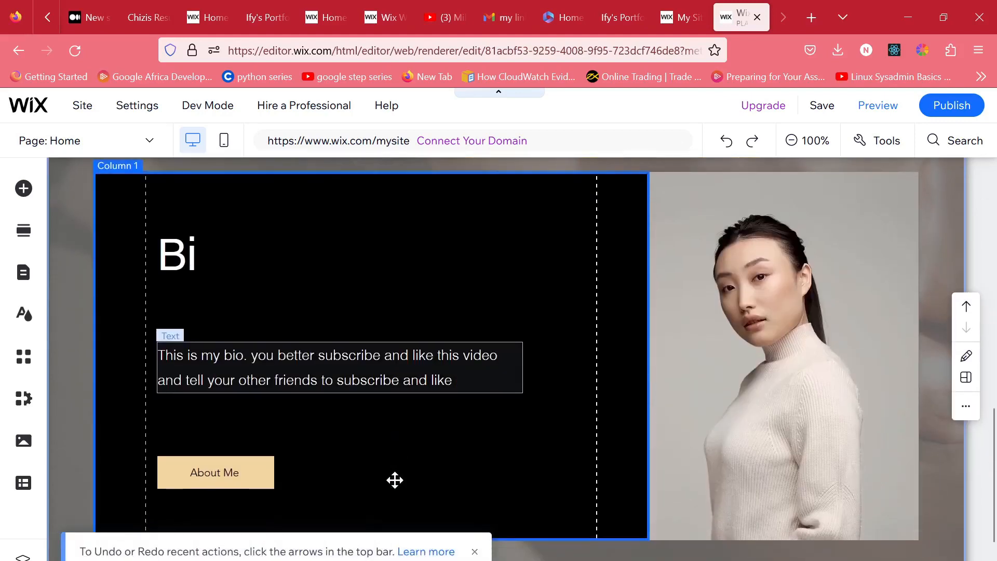
left_click(244, 473)
right_click(249, 472)
left_click(289, 506)
Step: Correct the section's heading text to "Bio"
left_click(211, 264)
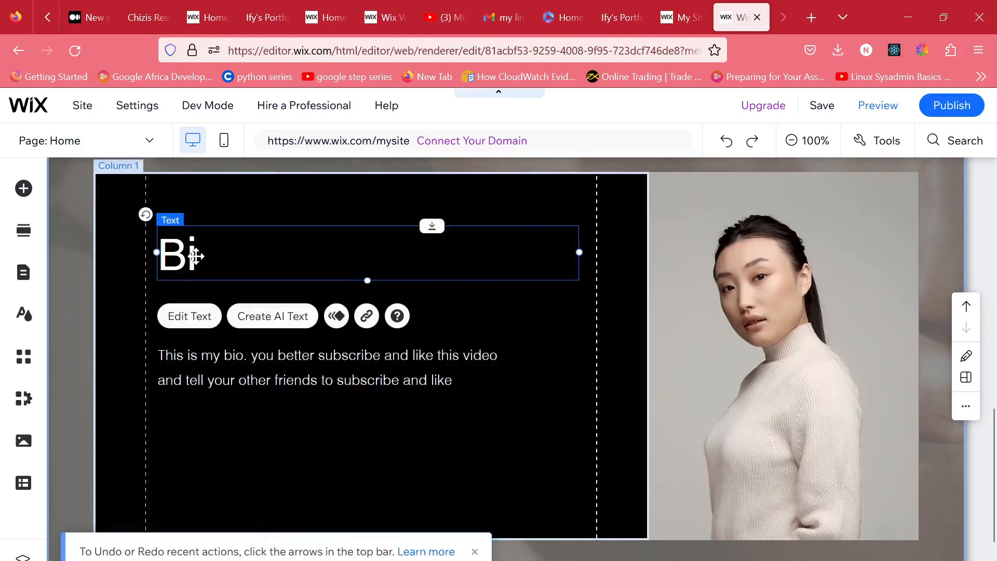
double_click(211, 264)
type("Bio")
left_click(417, 436)
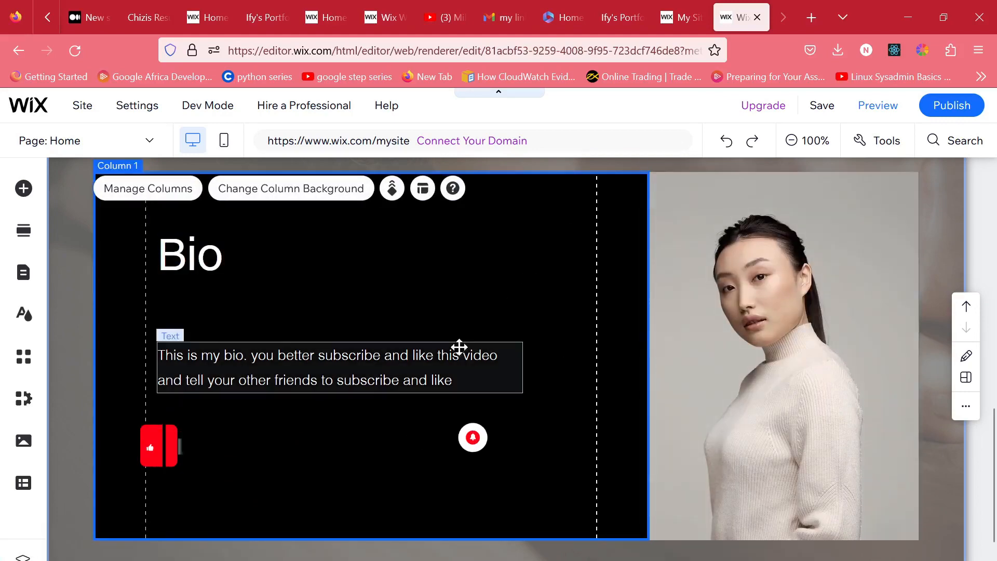
Step: Add the black-and-white Our Story section to the Home page and move it below the Bio section
scroll(403, 382, "up", 6)
scroll(402, 381, "up", 7)
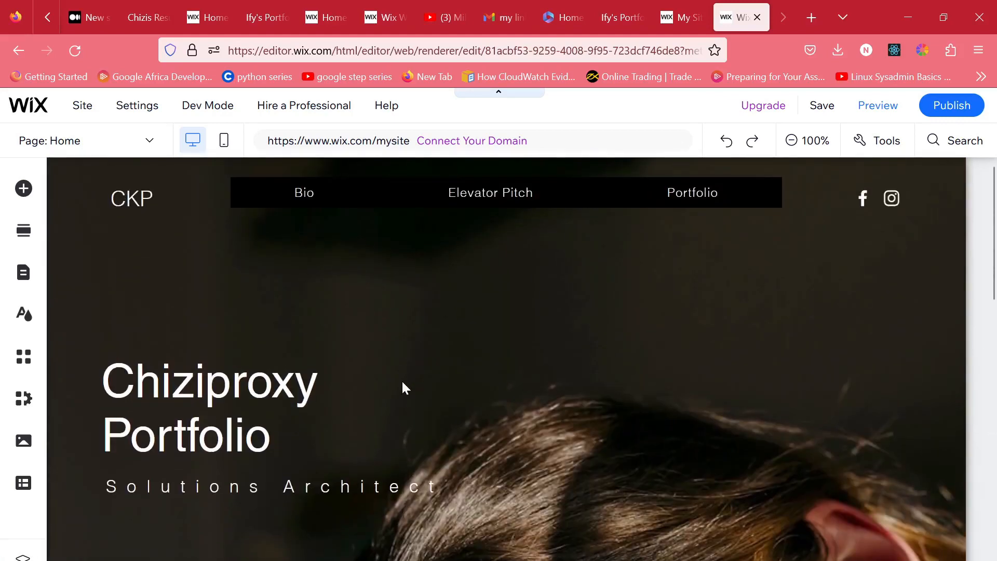
scroll(625, 356, "down", 11)
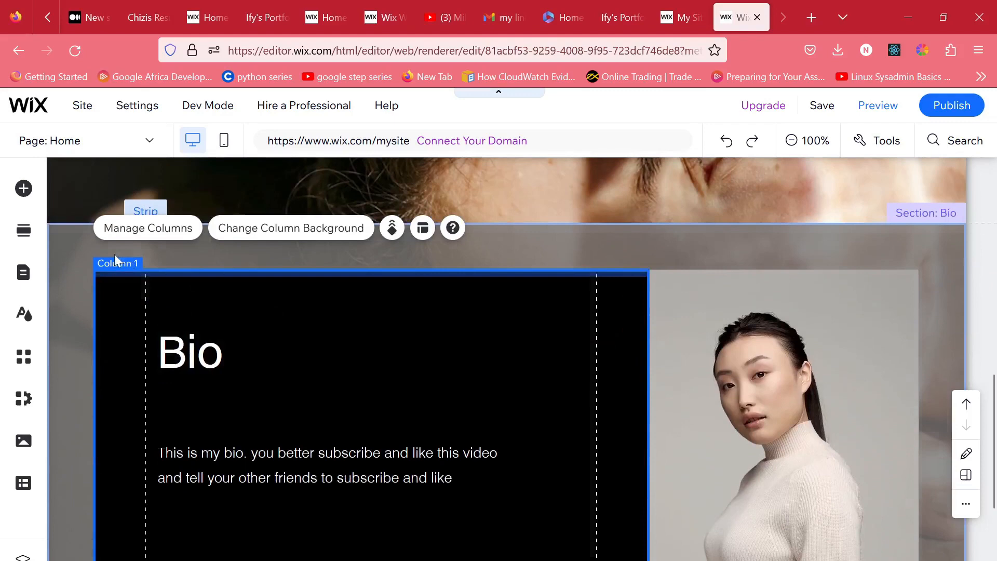
left_click(23, 230)
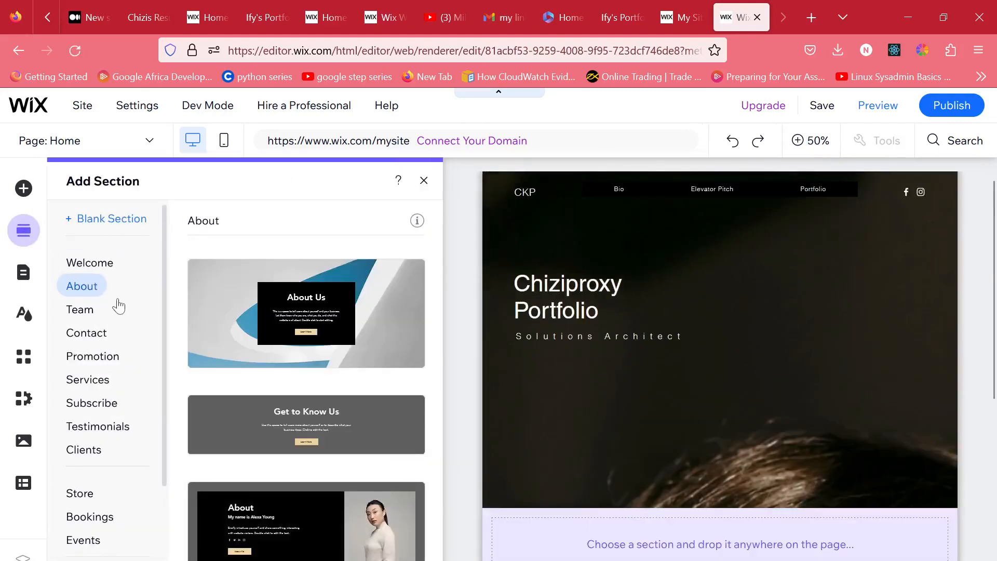
scroll(234, 356, "down", 6)
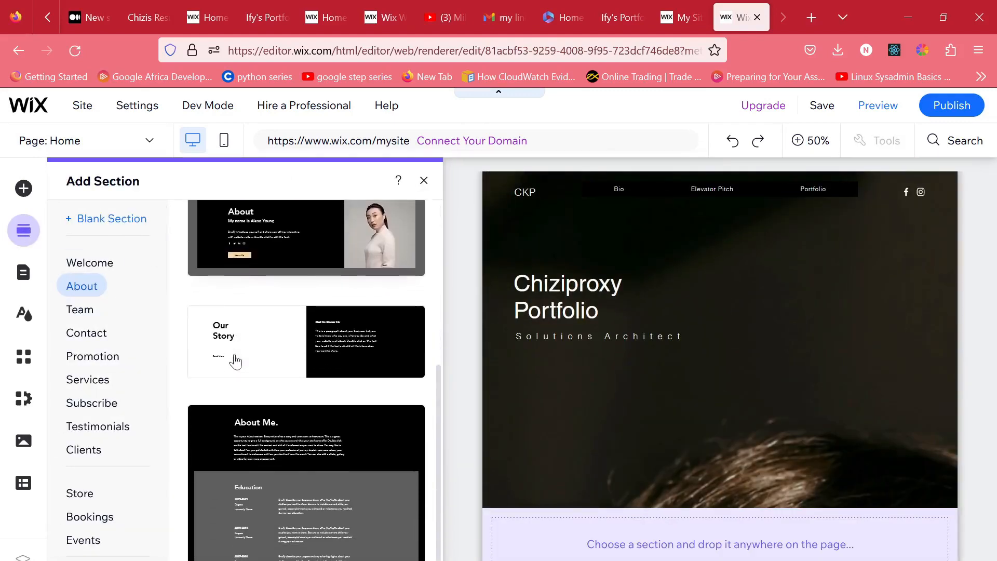
left_click(274, 337)
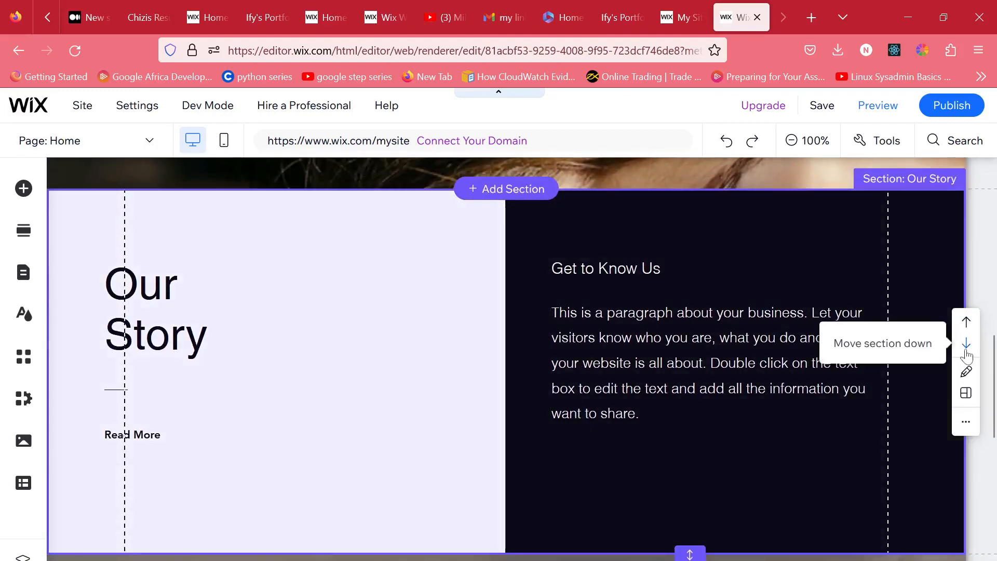
left_click(966, 345)
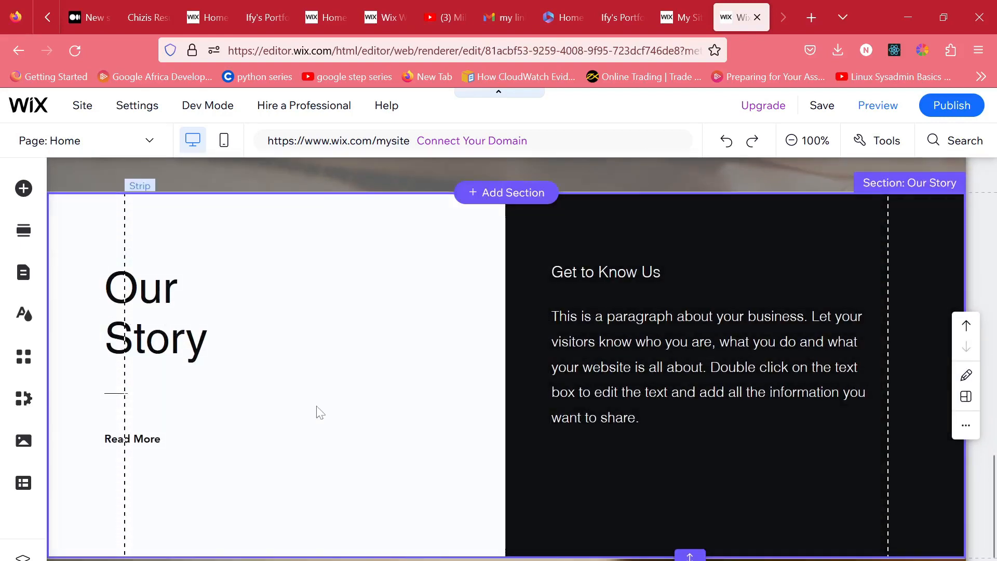
Step: Replace the "Our Story" heading with "My Elevator Pitch"
scroll(316, 412, "down", 1)
left_click(183, 278)
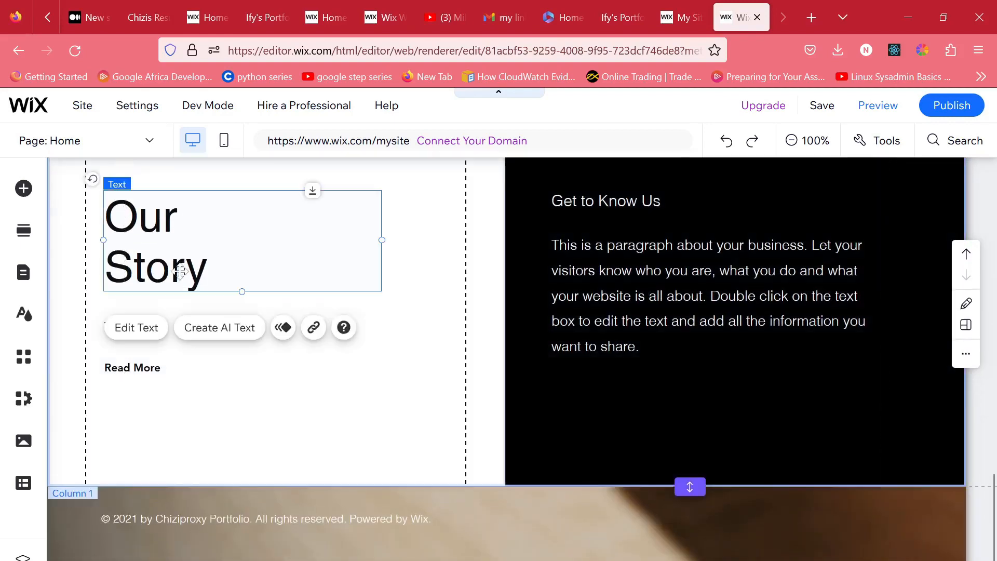
left_click(182, 278)
type("My Elevator Pitch")
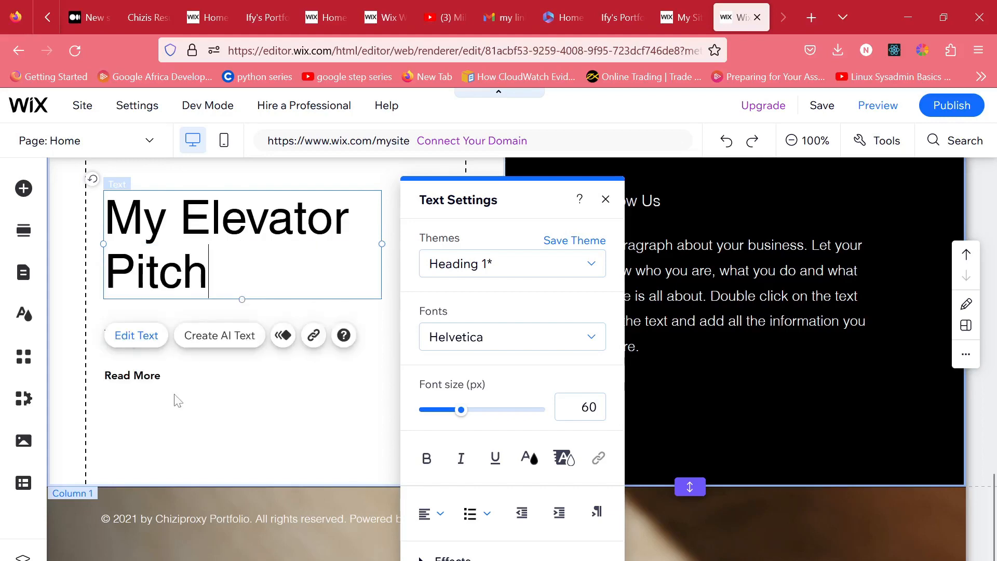
Step: Delete the Read More text from the My Elevator Pitch section and replace its paragraph with "Placeholder for elevator pitch"
right_click(136, 374)
left_click(330, 504)
double_click(652, 330)
type("Placeholder for elevator pitch")
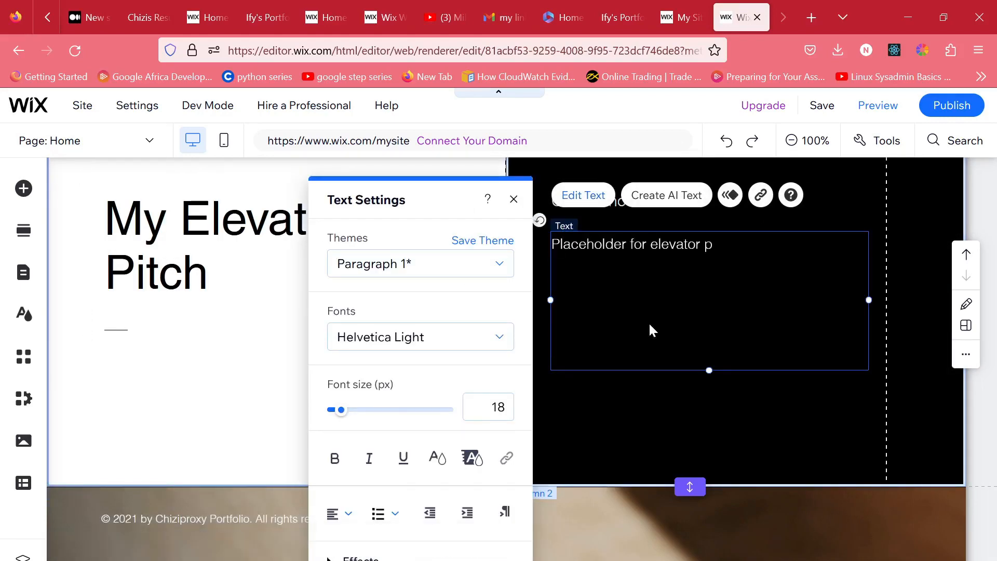
Step: Delete the small heading above the elevator pitch paragraph in the black column
scroll(660, 290, "up", 2)
left_click(661, 286)
left_click(646, 303)
key("Delete")
scroll(357, 388, "down", 2)
Step: Add the grey "Subscribe to Our Newsletter" section to the Home page below the Elevator Pitch section and set its heading to "Portfolio"
scroll(357, 386, "up", 12)
scroll(356, 388, "up", 3)
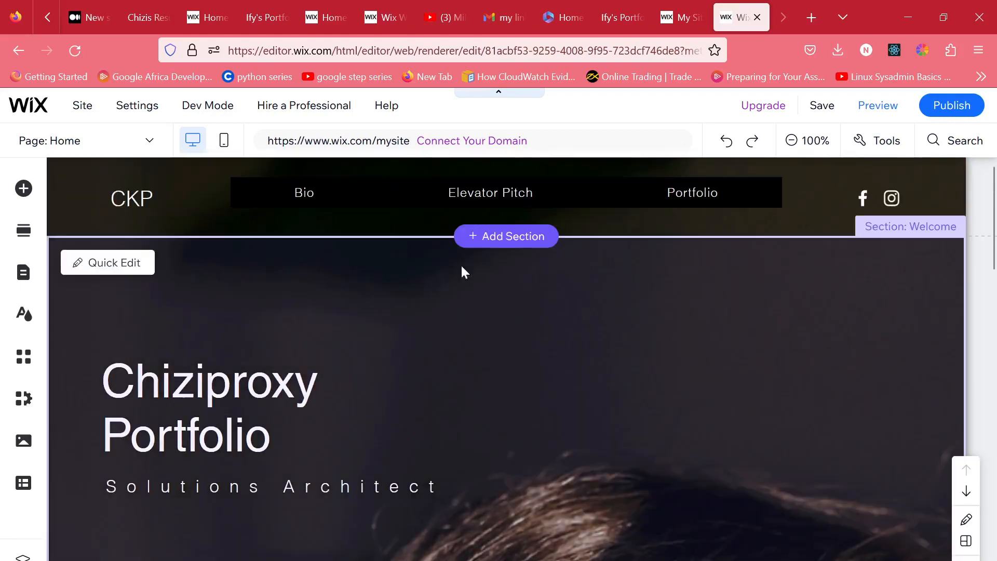
left_click(24, 230)
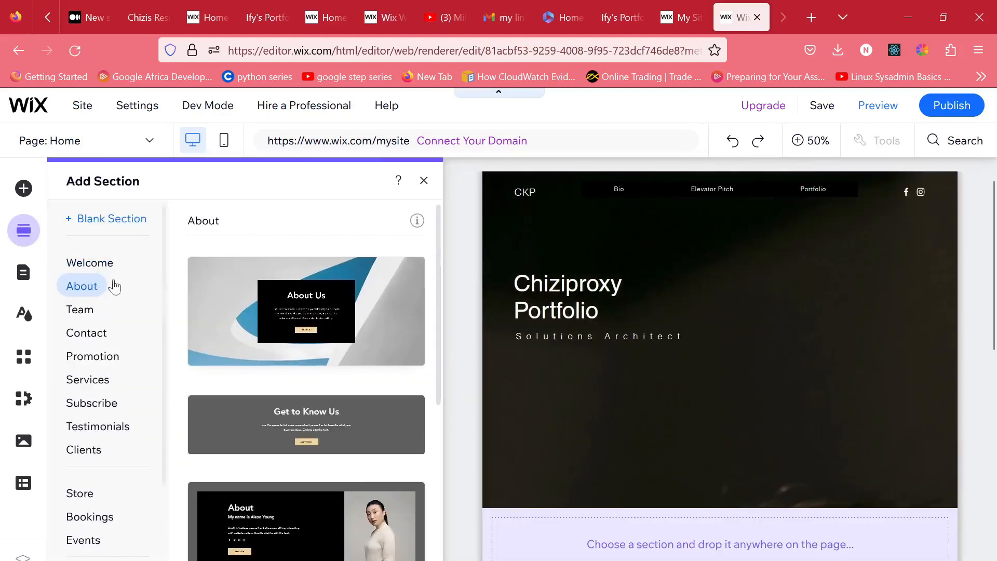
scroll(130, 396, "down", 2)
scroll(102, 284, "up", 1)
left_click(98, 381)
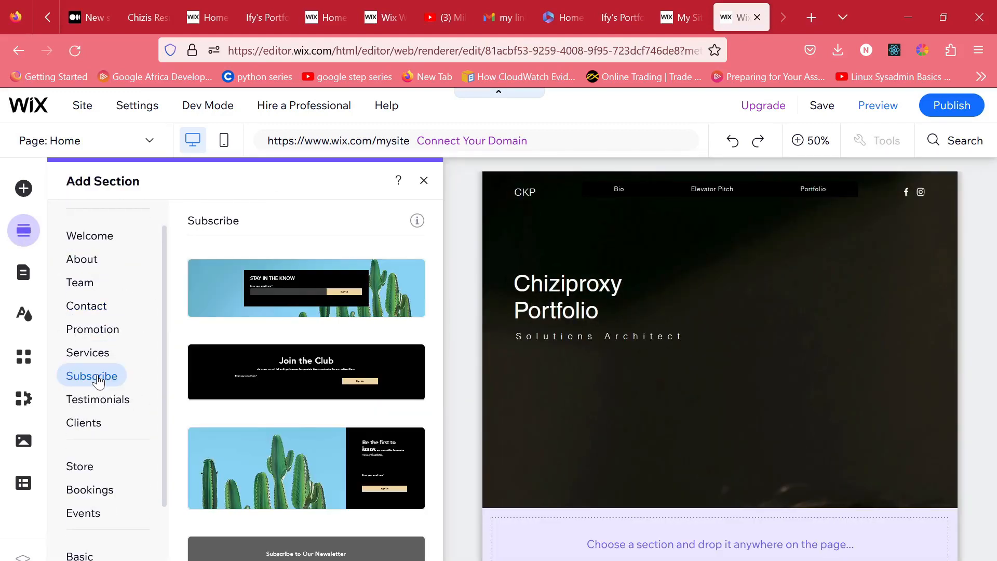
scroll(335, 456, "down", 3)
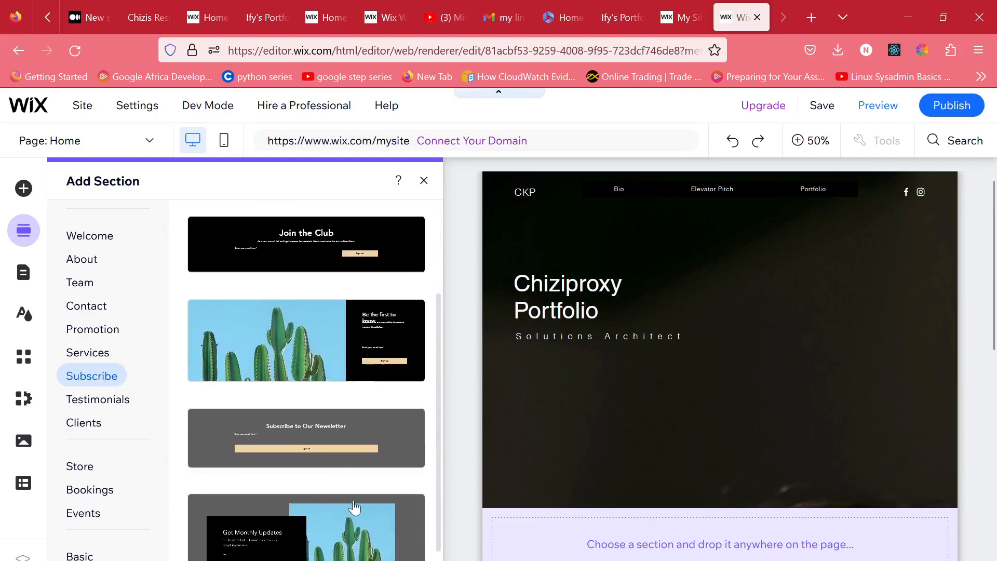
scroll(335, 458, "down", 1)
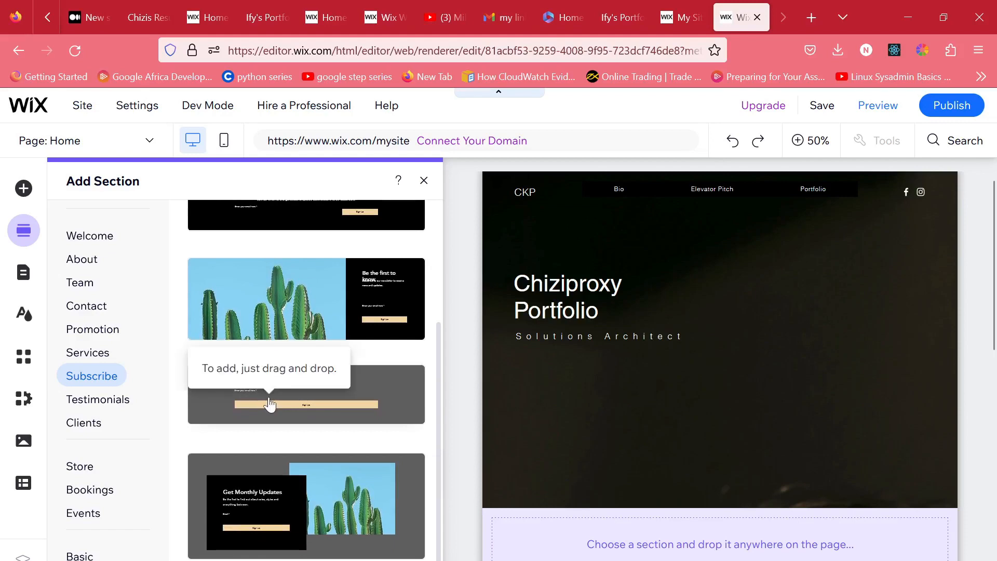
left_click_drag(328, 402, 750, 539)
type("T")
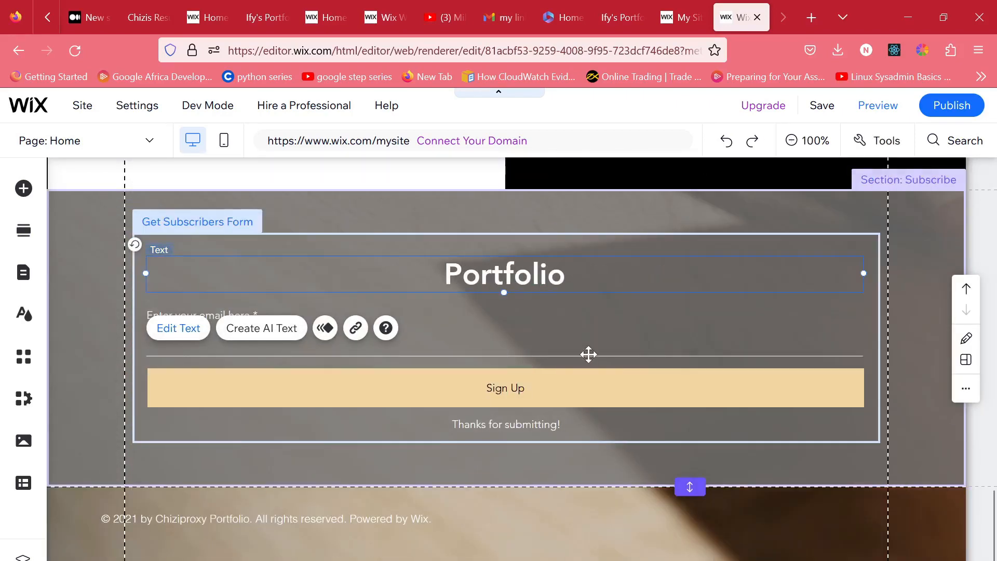
Step: Change the type of the subscribe form's email field from Email to Text
left_click(213, 318)
double_click(185, 322)
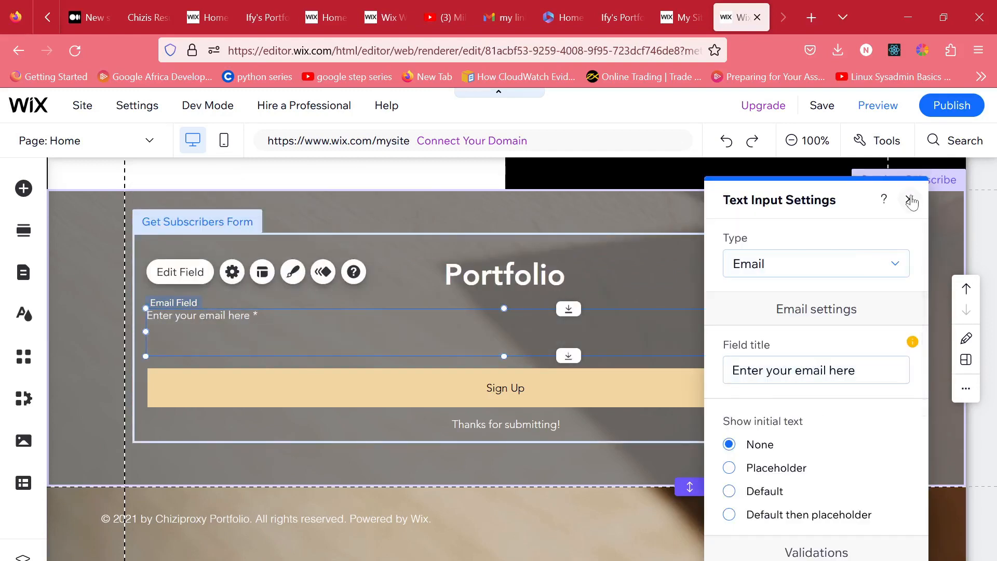
left_click(839, 263)
left_click(753, 178)
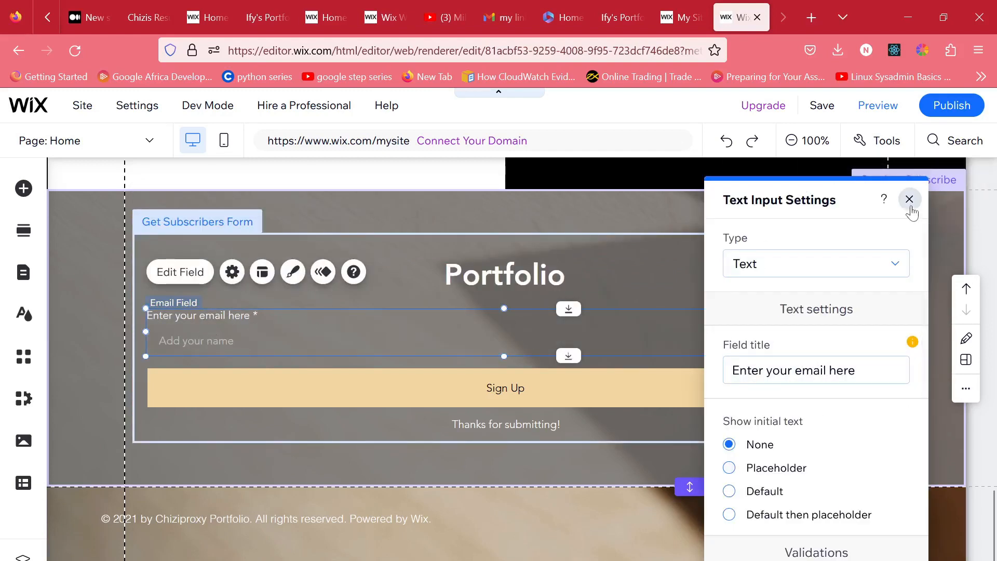
left_click(910, 201)
Step: Set the form field's title to "Check out my portfolio website"
double_click(204, 334)
scroll(761, 403, "down", 3)
scroll(762, 403, "up", 1)
double_click(843, 289)
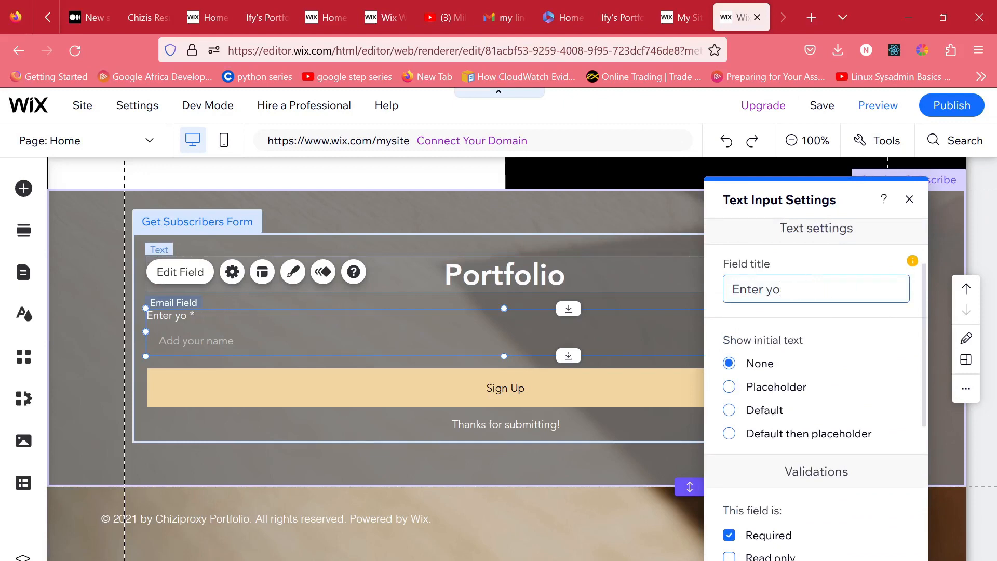
key("BackSpace")
key("BackSpace")
key("BackSpace")
key("BackSpace")
key("BackSpace")
key("BackSpace")
key("BackSpace")
key("BackSpace")
type("Check out my portfol")
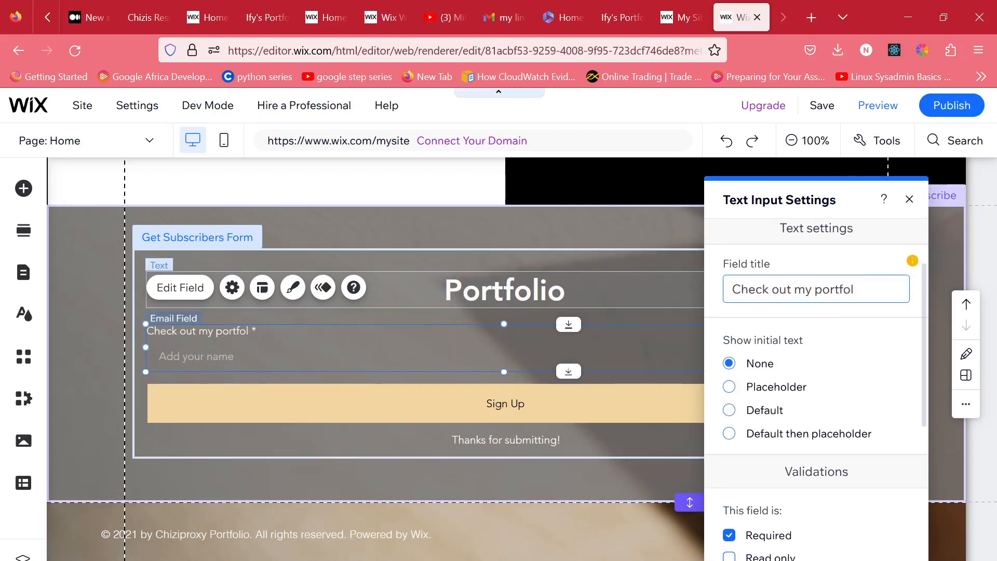
type("io website")
left_click(910, 200)
Step: Delete the Sign Up button and the "Thanks for submitting!" message from the form, dismissing the restore notices
left_click(588, 404)
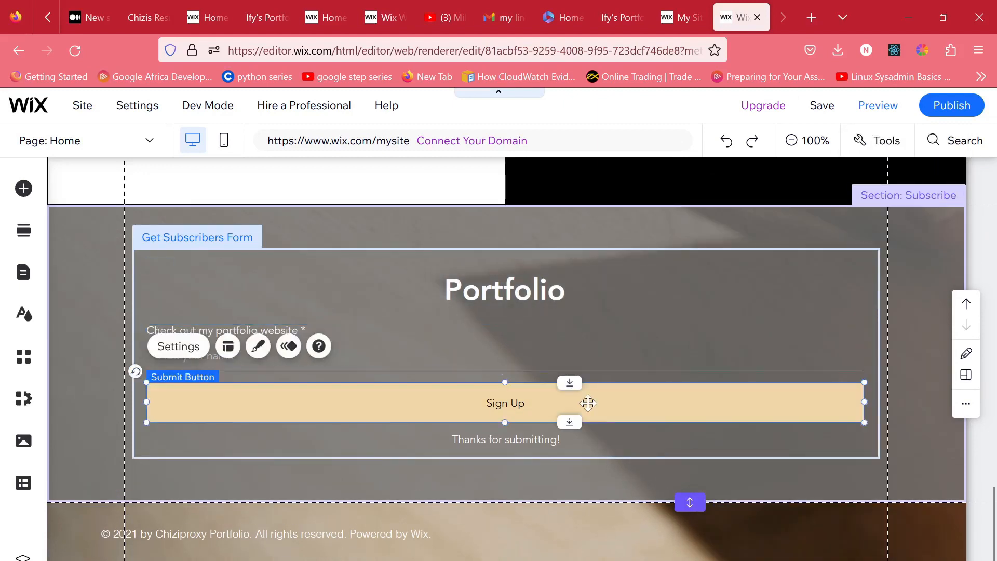
key("Delete")
left_click(525, 433)
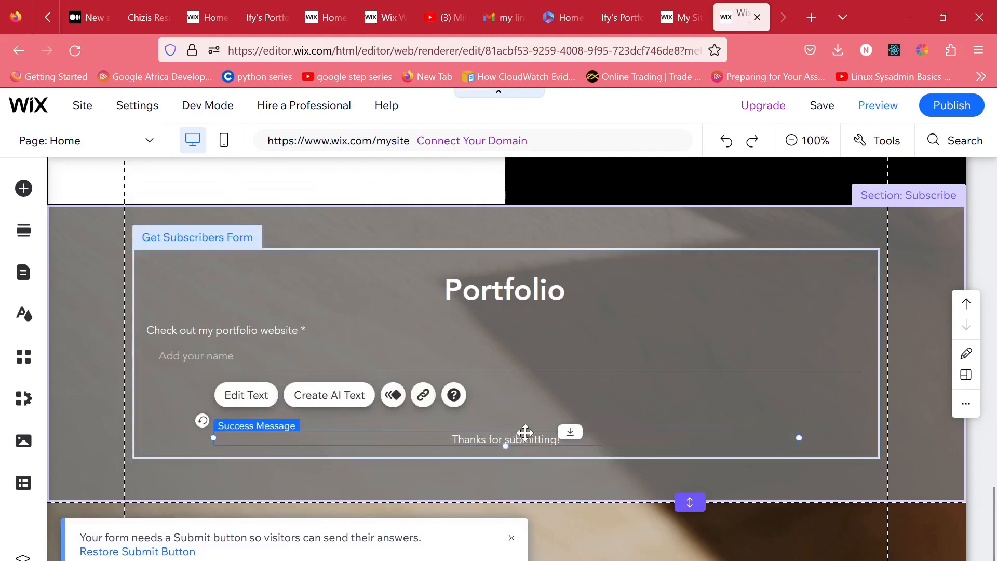
key("Delete")
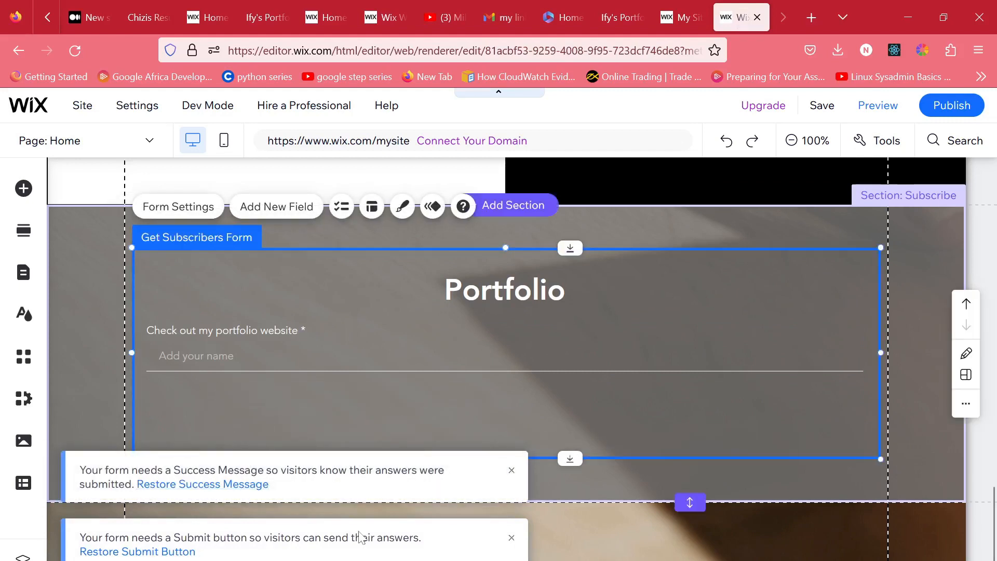
left_click(511, 538)
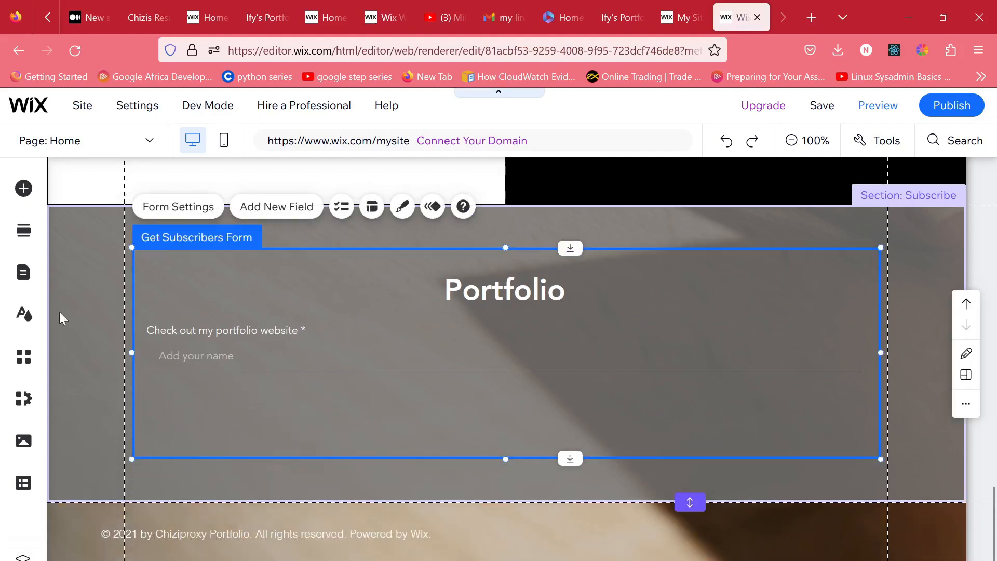
Step: Add the tan themed button to the Portfolio section, widen it across the form and place it just below the text field
left_click(16, 196)
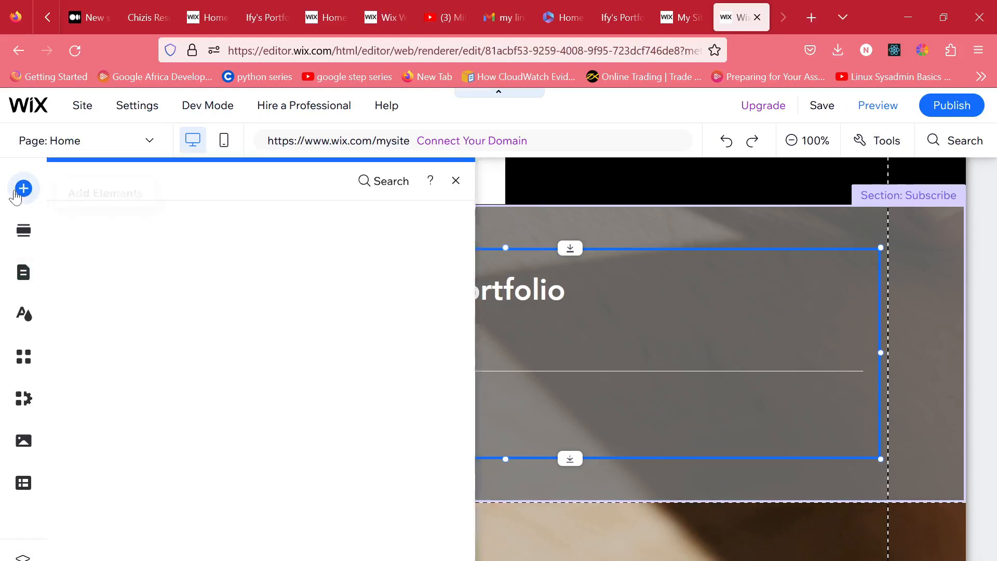
left_click(73, 258)
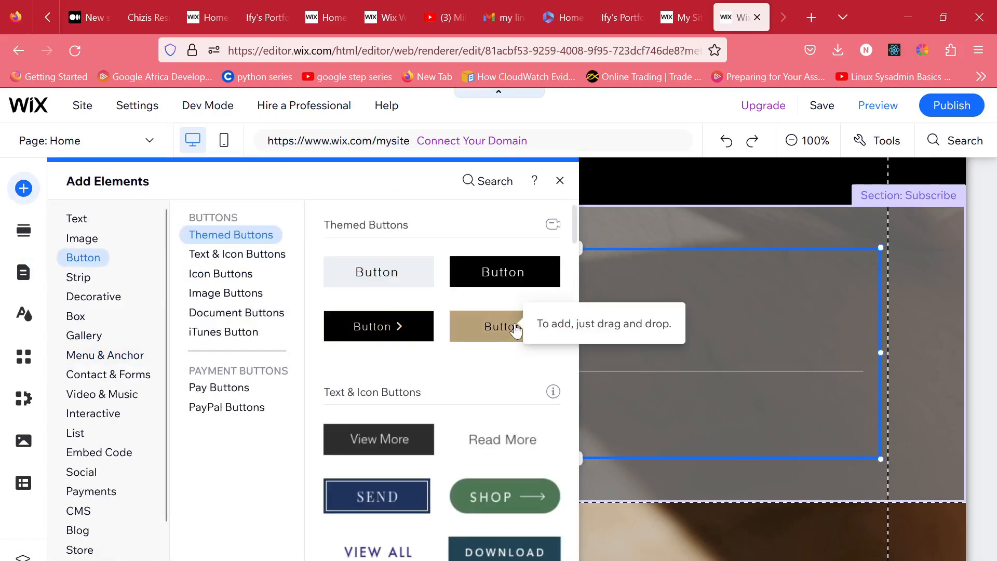
left_click_drag(514, 325, 841, 356)
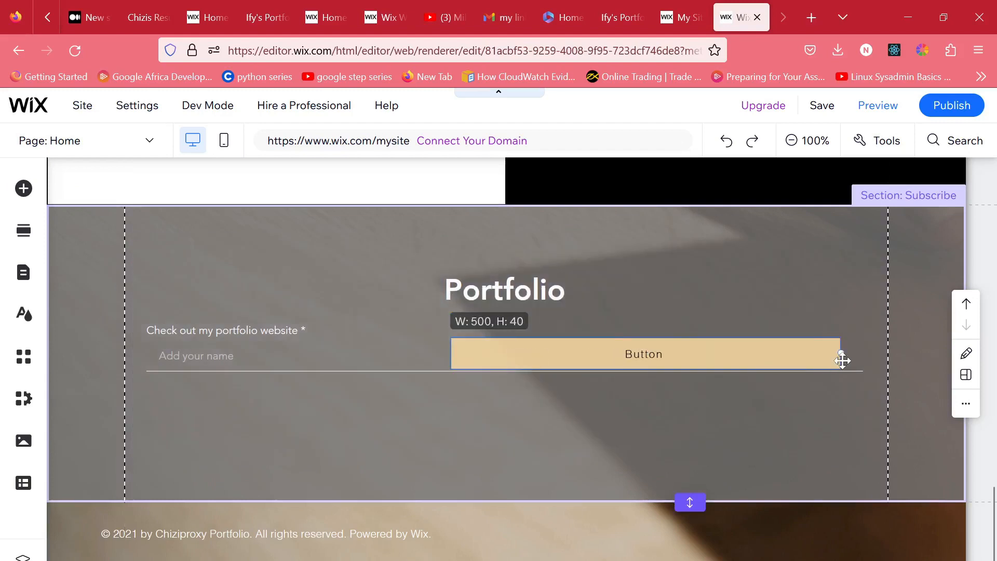
left_click_drag(452, 354, 163, 353)
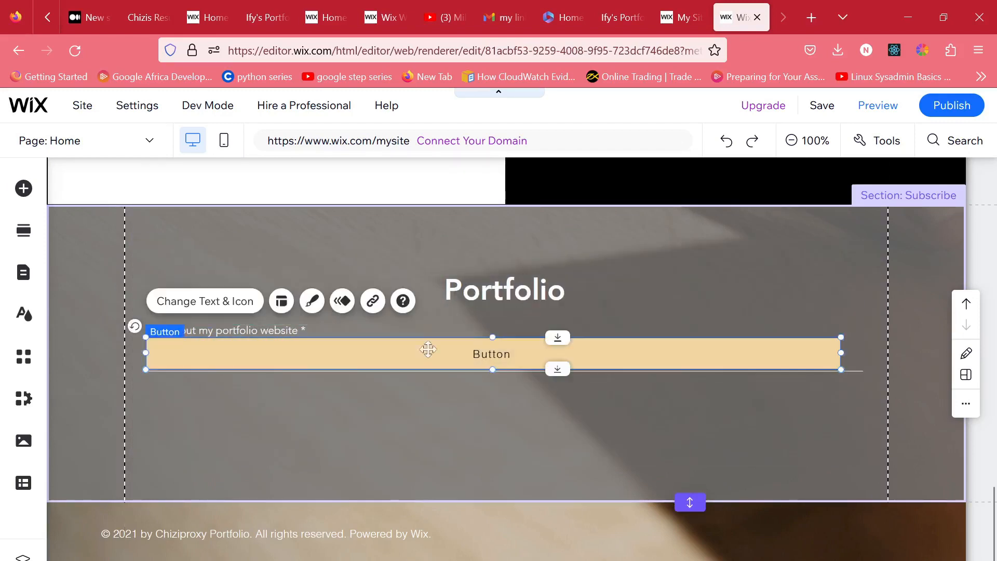
left_click_drag(428, 350, 584, 383)
Step: Set the new button to display text only and change its label to "View portfolio"
right_click(586, 391)
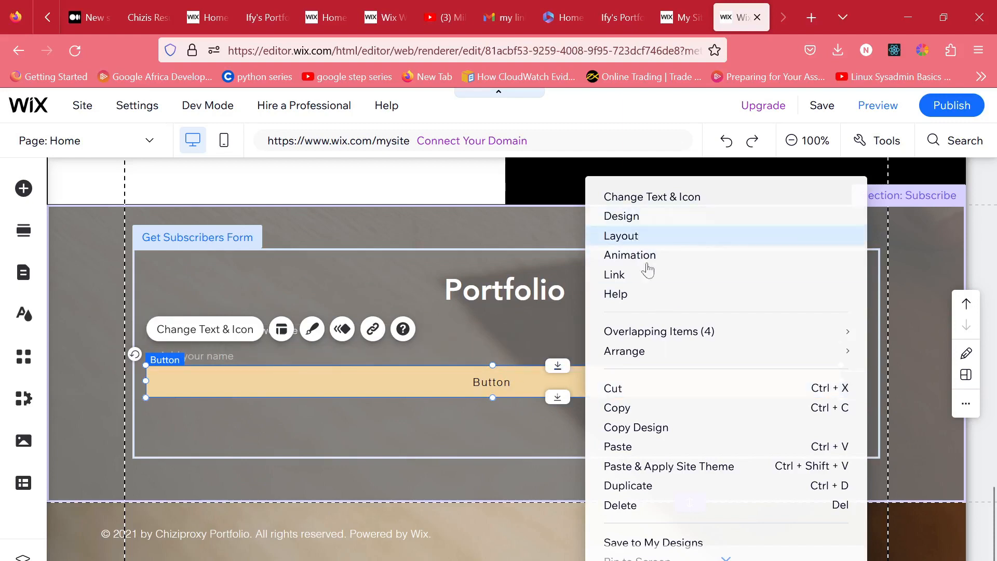
left_click(477, 344)
left_click(523, 383)
left_click(222, 337)
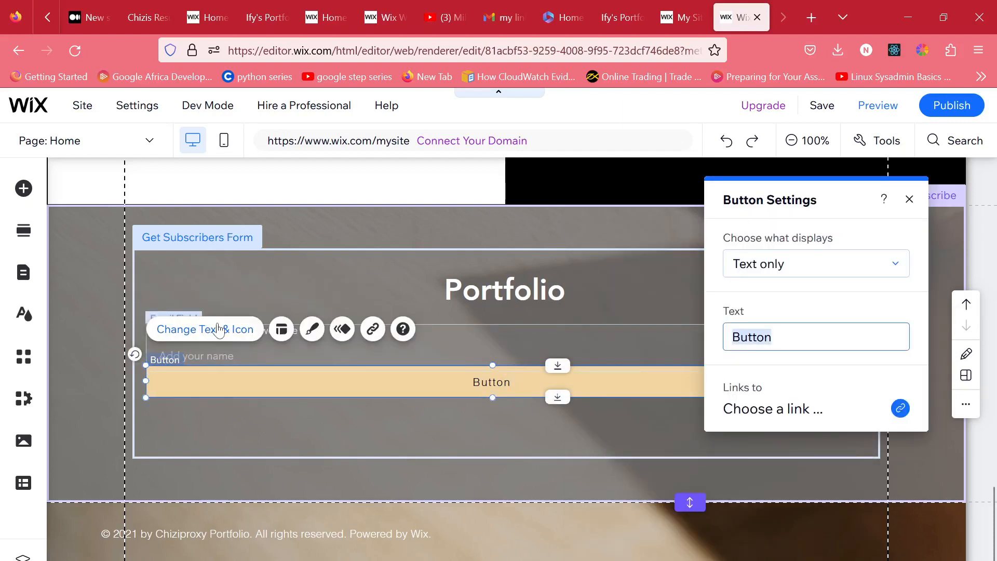
left_click(218, 329)
left_click(211, 330)
left_click(864, 266)
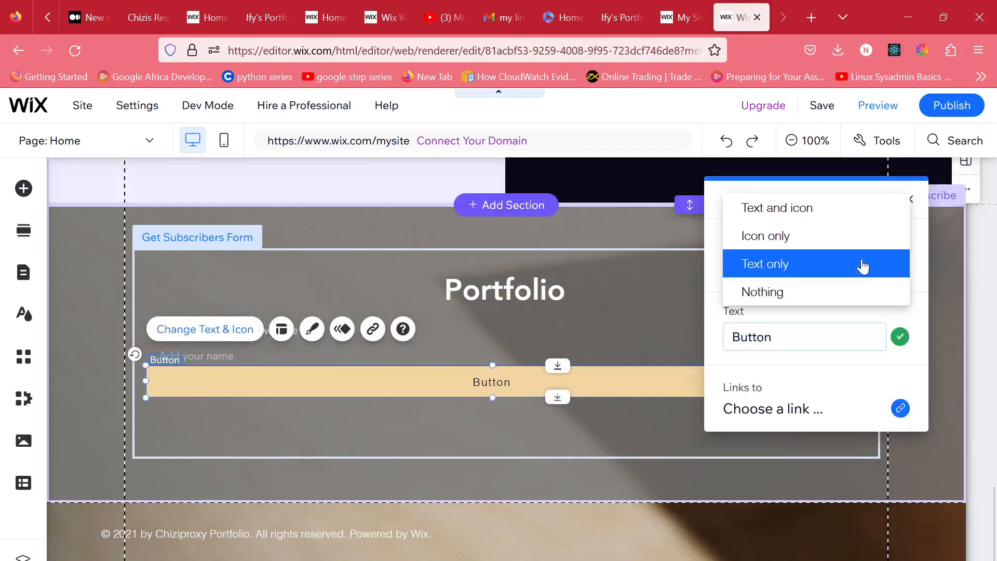
left_click(864, 267)
double_click(806, 337)
key("BackSpace")
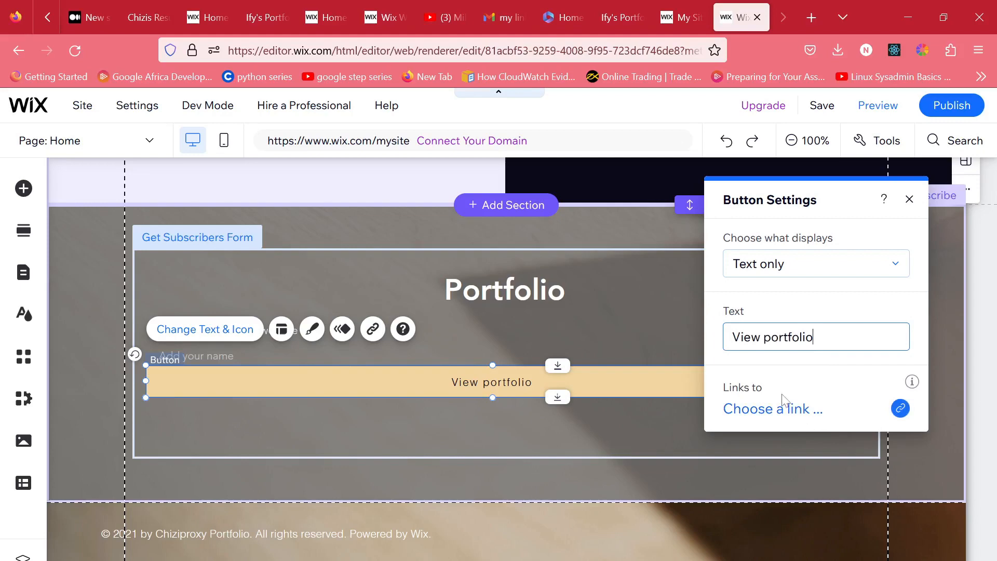
Step: Open google.com in a new browser tab and go to Google Slides from its apps list
left_click(811, 18)
left_click(395, 51)
type("google.com")
key("Return")
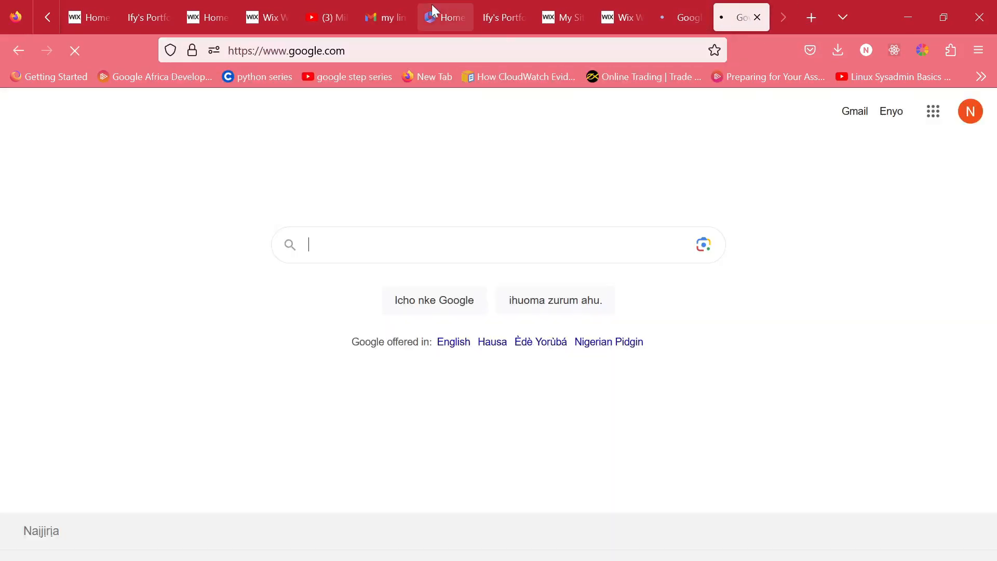
left_click(934, 111)
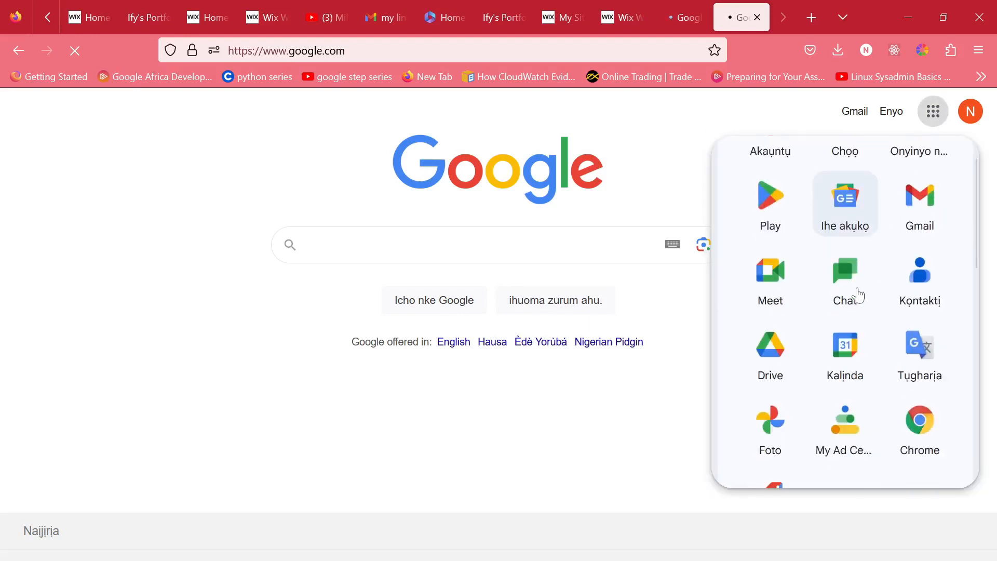
scroll(858, 295, "down", 5)
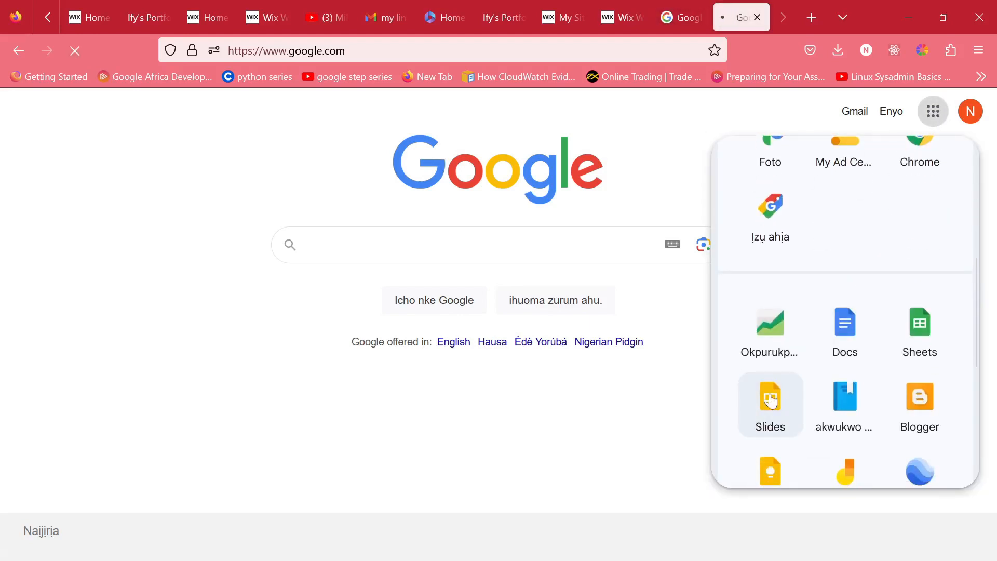
left_click(771, 400)
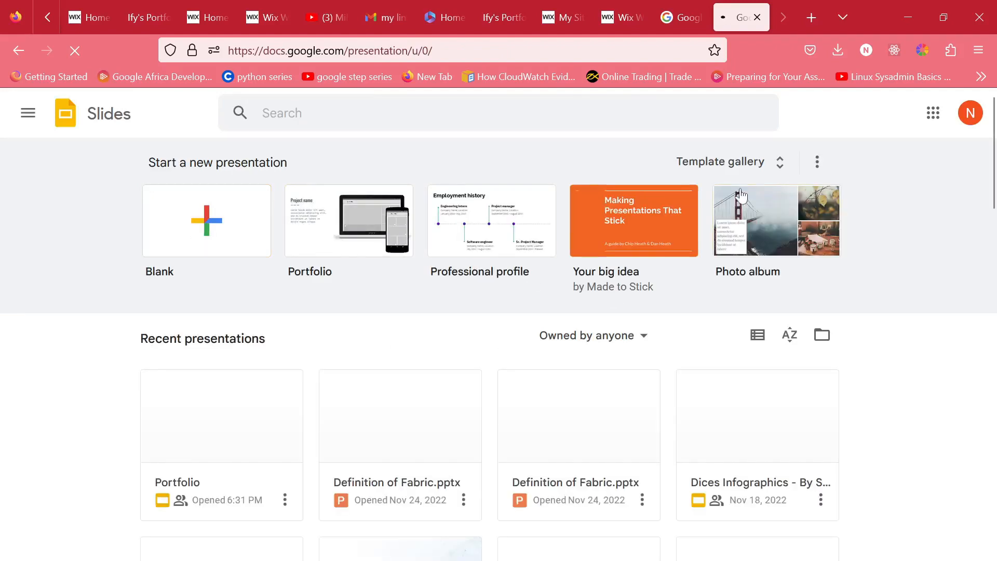
Step: Browse the full Slides template gallery and create a new presentation from the Recipe book template
left_click(737, 164)
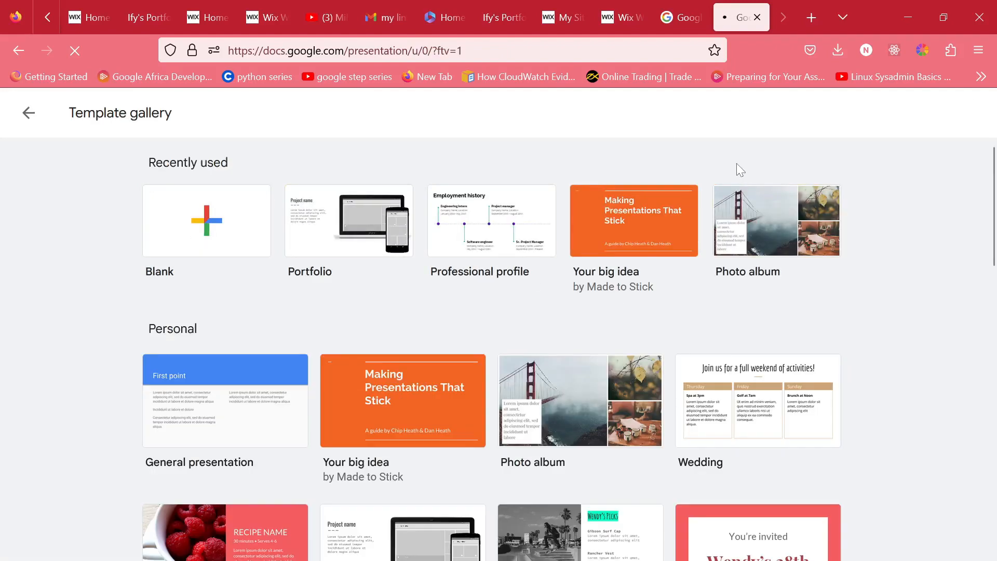
scroll(363, 291, "down", 6)
scroll(459, 312, "down", 5)
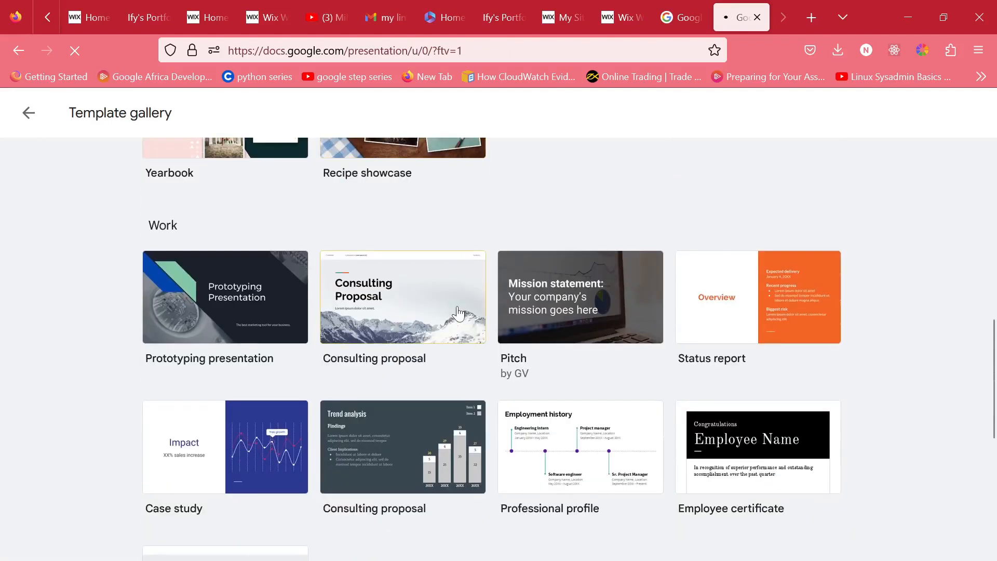
scroll(457, 311, "up", 9)
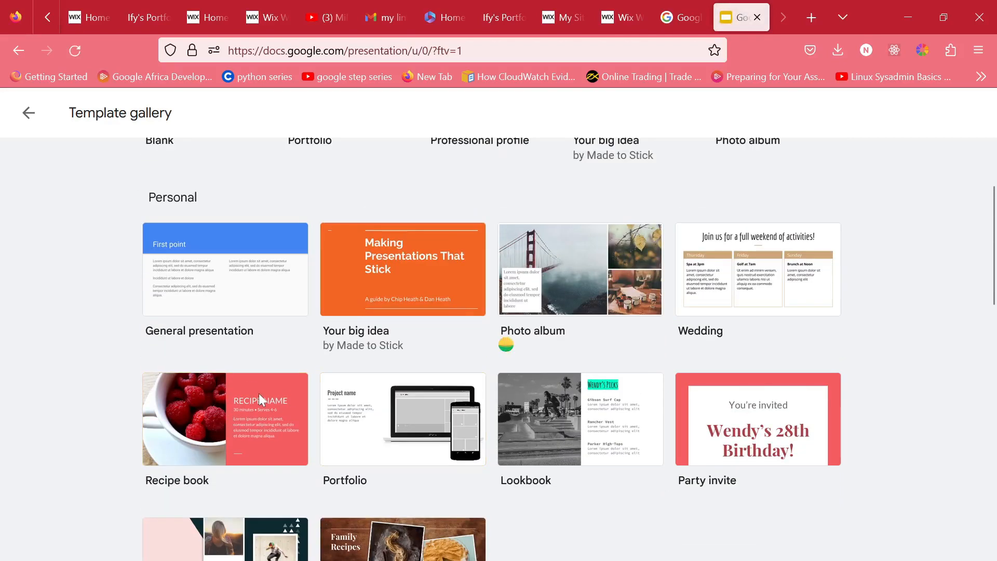
left_click(258, 392)
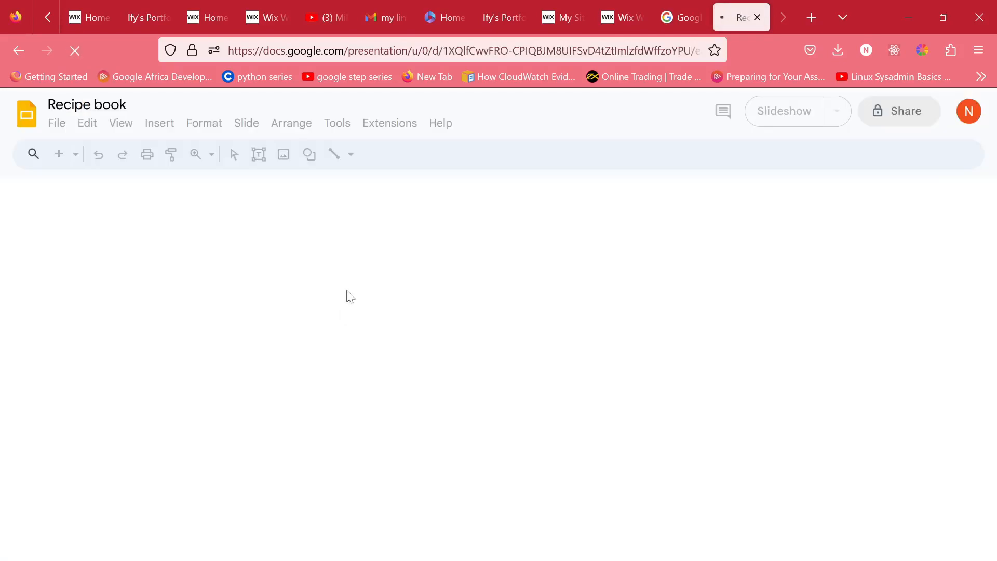
Step: On slide 6 with the raspberries, replace the recipe name with "PORTFOLIO" and the line below it with "Video URL"
left_click(61, 333)
key("Down")
key("Down")
key("Down")
key("Down")
key("Down")
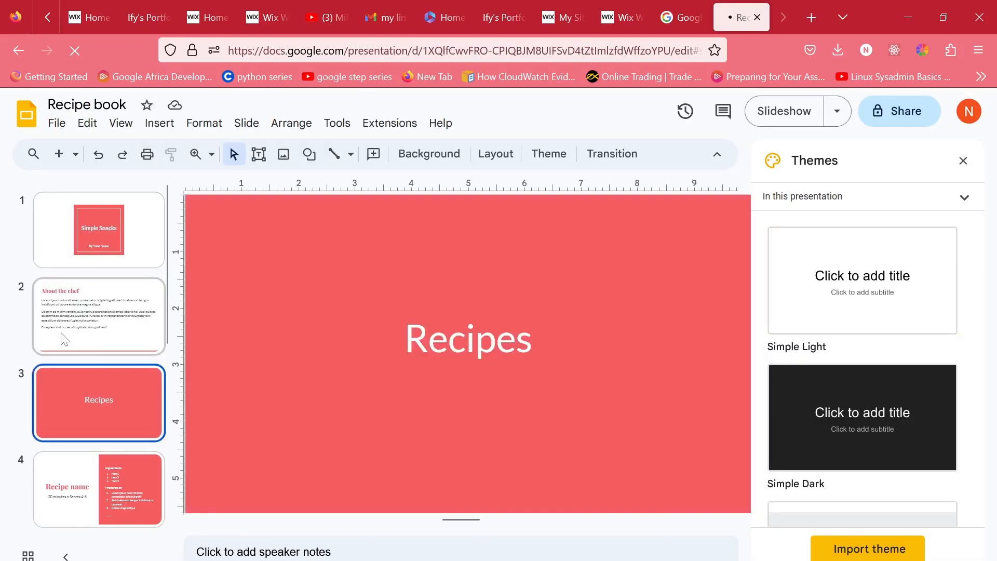
key("Down")
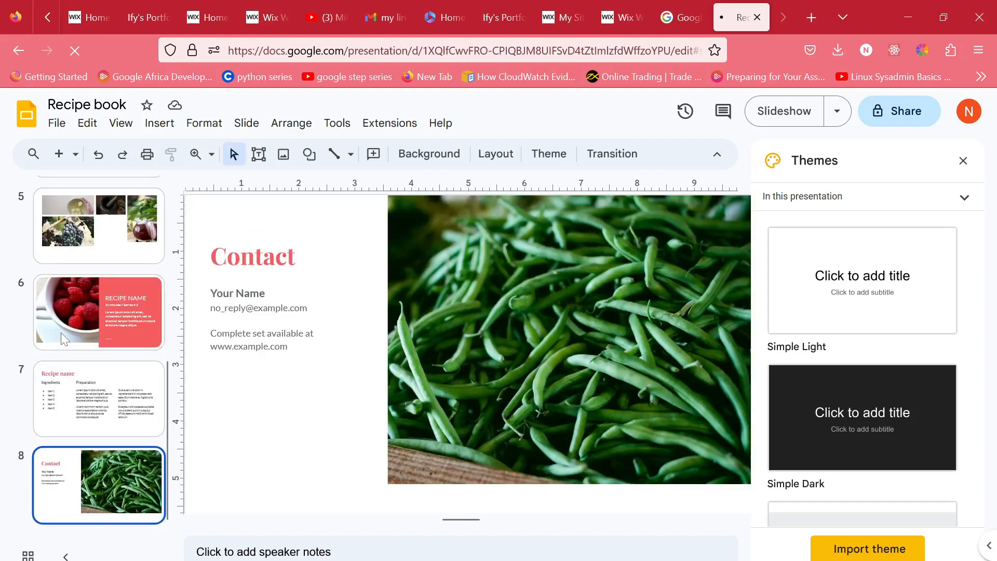
key("Up")
key("Up")
left_click_drag(682, 291, 494, 289)
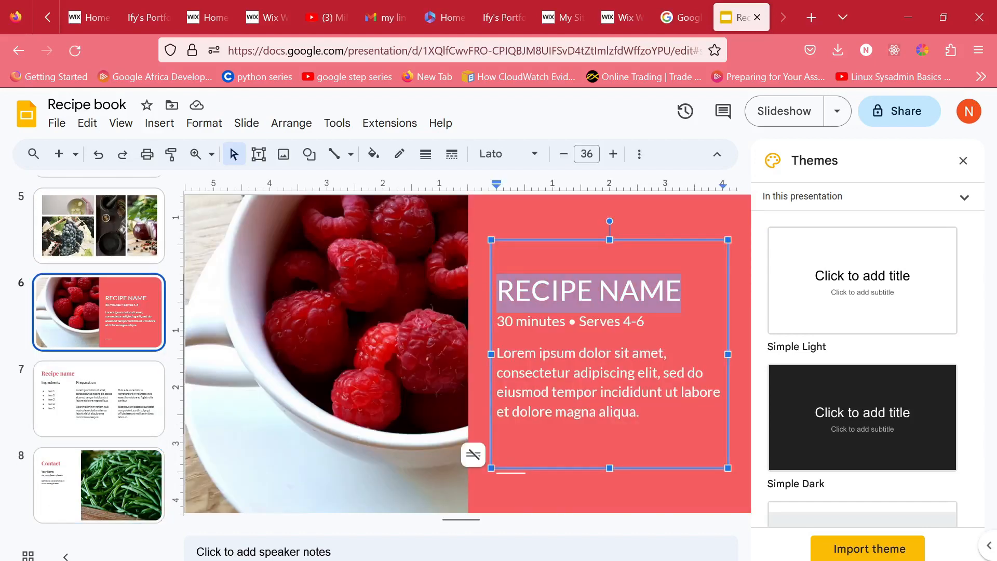
type("PORTFOLIO")
left_click_drag(645, 322, 494, 321)
type("Video URL")
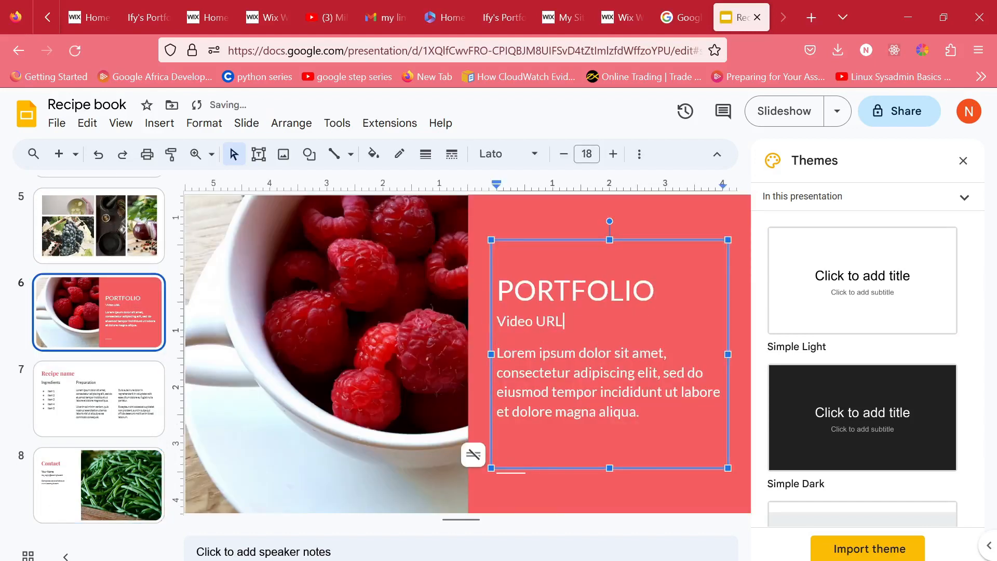
key("Return")
type("Slide URL")
left_click(563, 306)
key("Return")
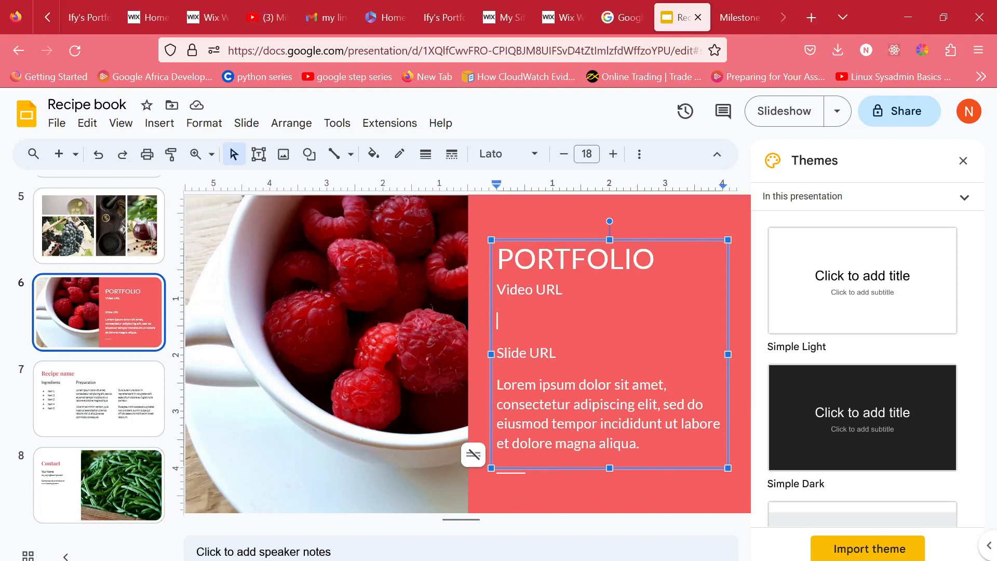
key("Return")
type("https://gamma.app/public/Copy-of-PreggyCare-Your-Maternal-Health-Companion-f26eewudid ydqs1")
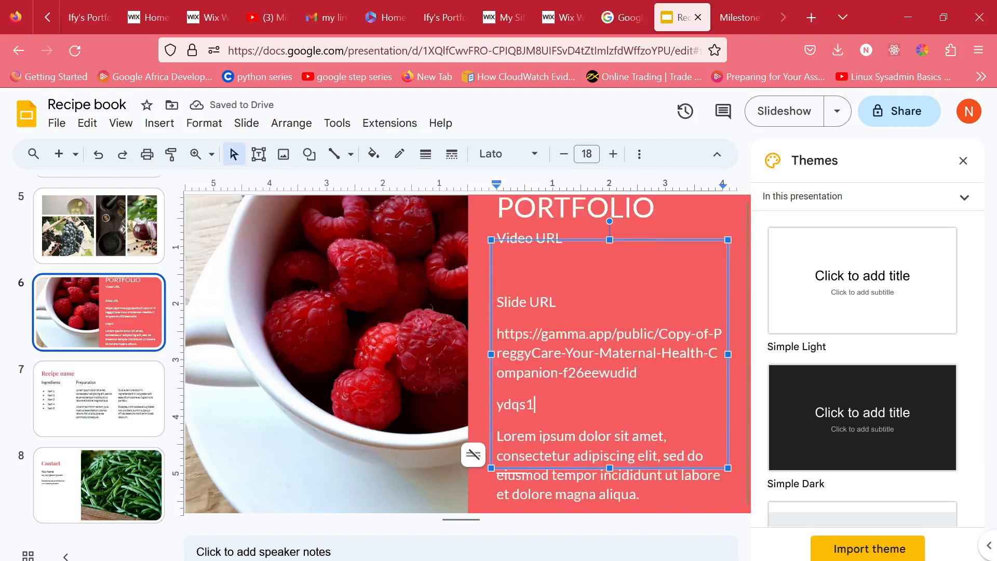
left_click_drag(503, 436, 640, 495)
key("BackSpace")
key("BackSpace")
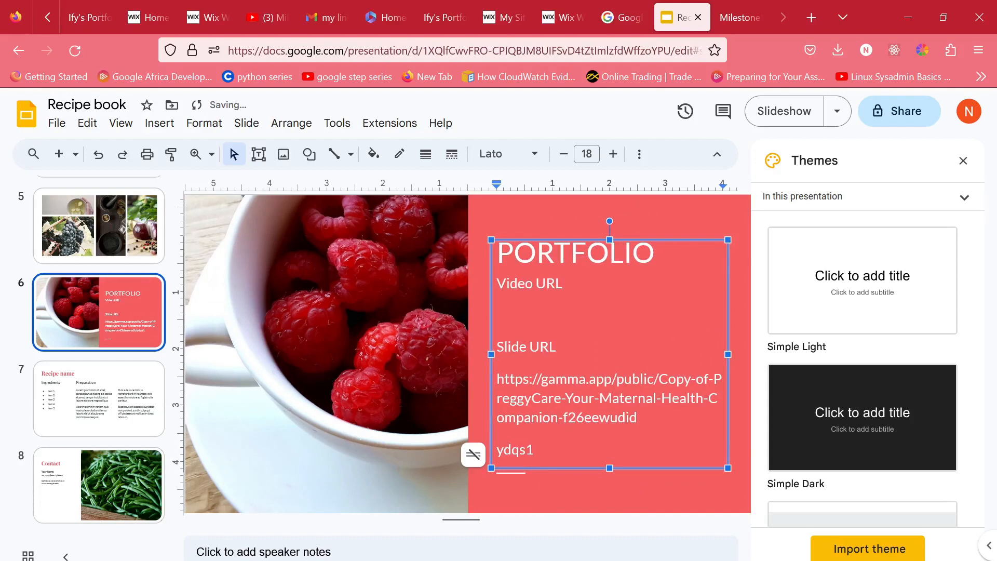
key("Delete")
left_click(497, 331)
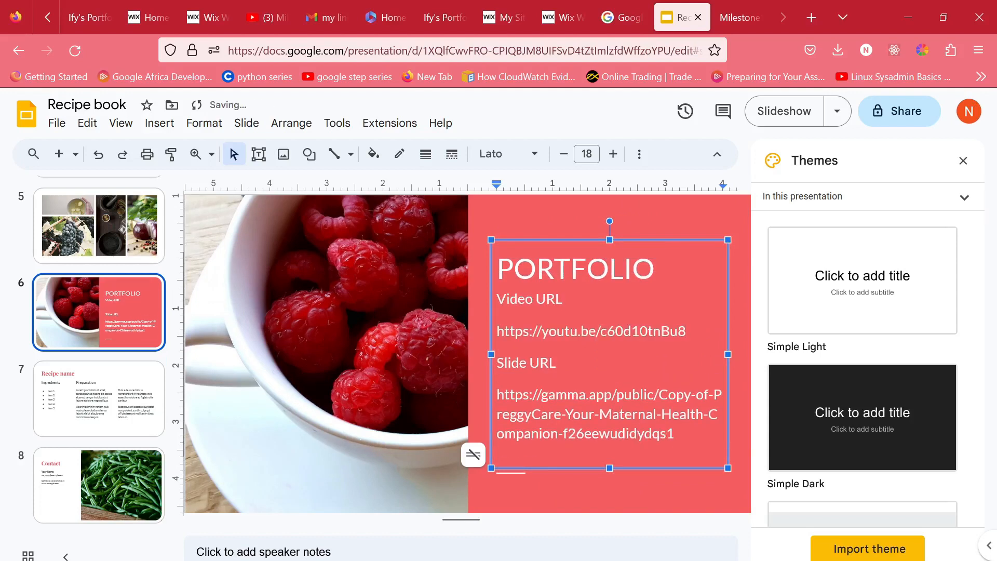
Step: Add "Click here for the video link" above the YouTube URL and "Click here for the slide link" above the Gamma URL
key("Return")
type("Click here for the video link")
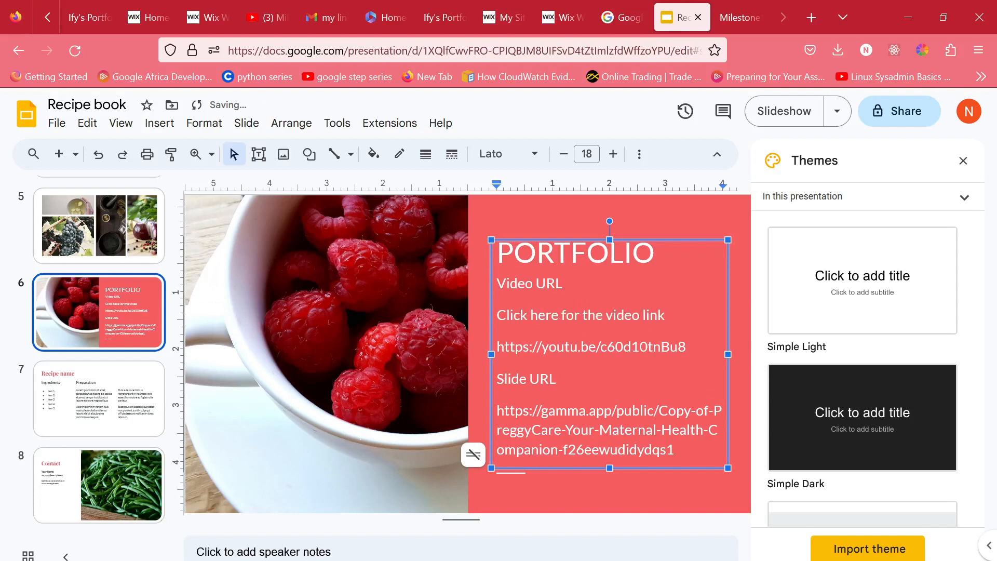
key("Return")
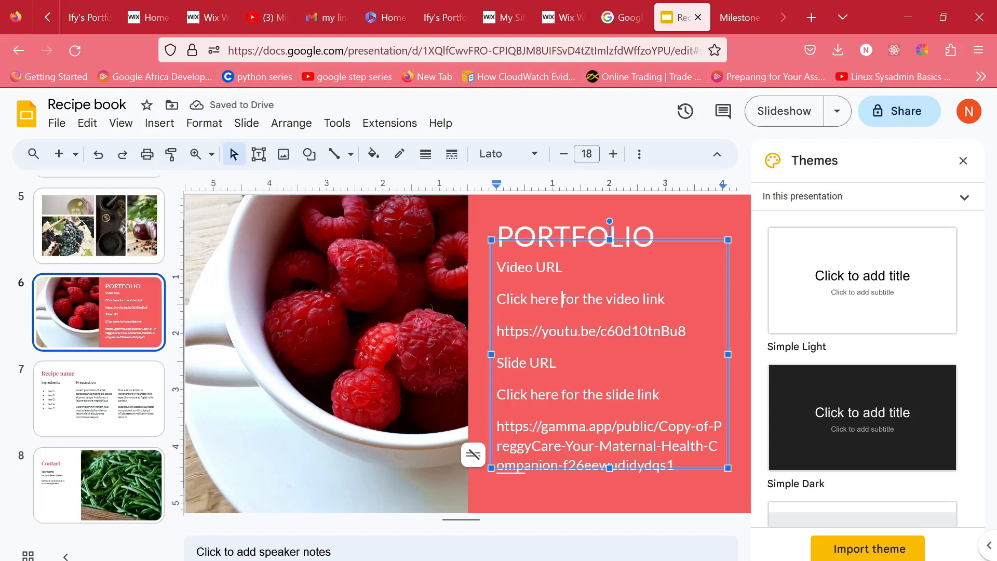
left_click(645, 160)
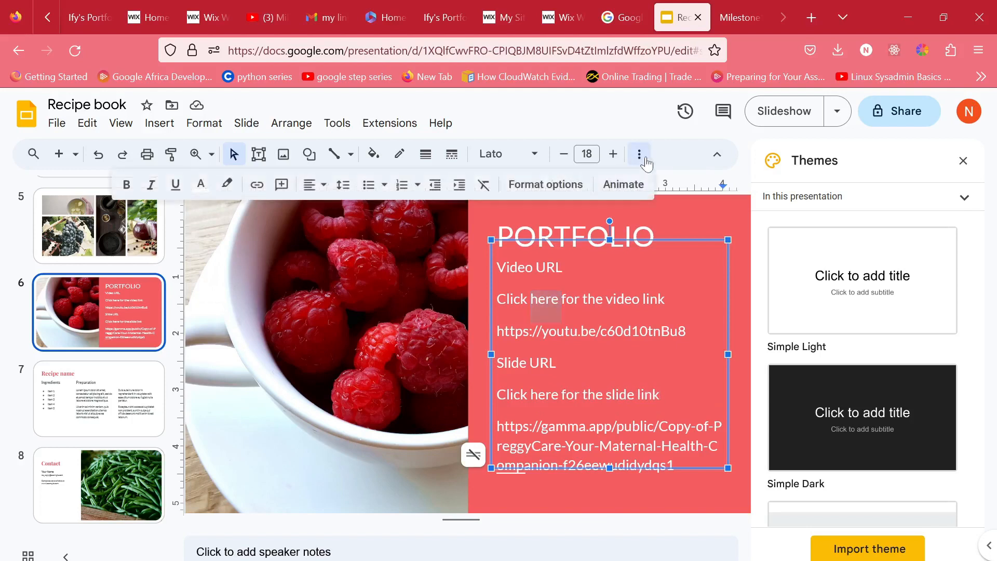
left_click(257, 186)
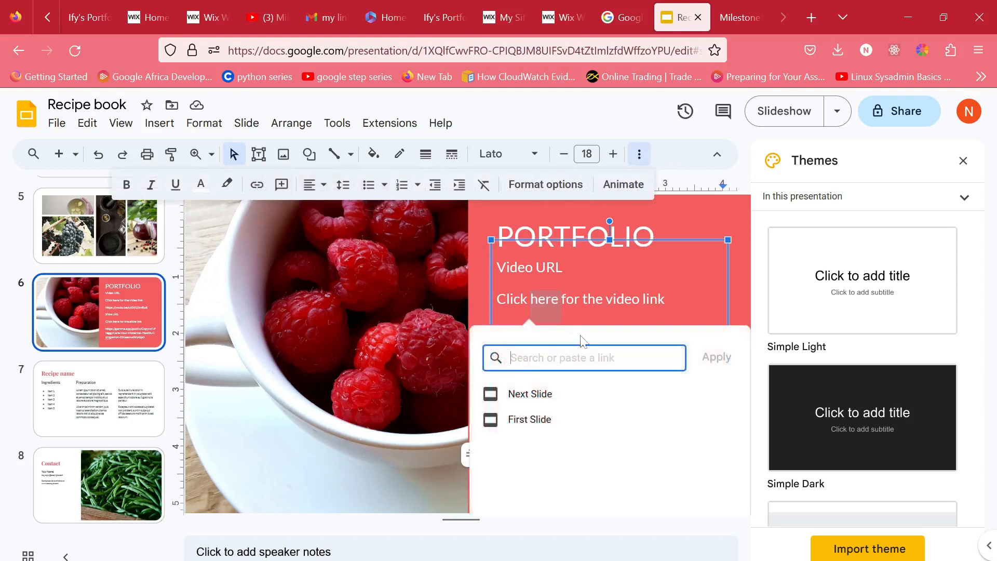
type("https://youtu.be/c60d10tnBu8")
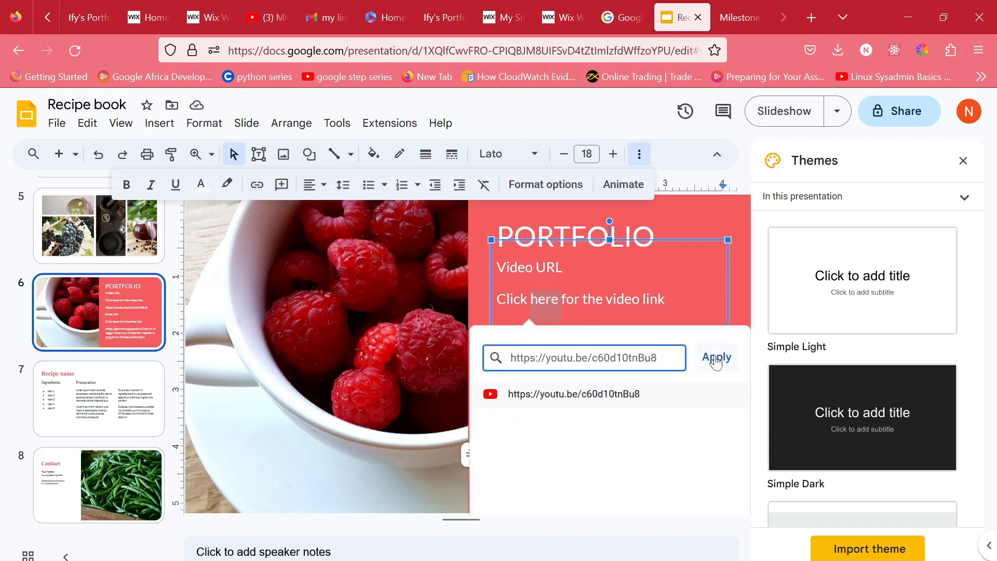
left_click(716, 357)
Step: Copy the Gamma URL from the slide and apply it as a link to "here" in the slide link sentence
left_click_drag(675, 479, 492, 426)
key("ctrl+c")
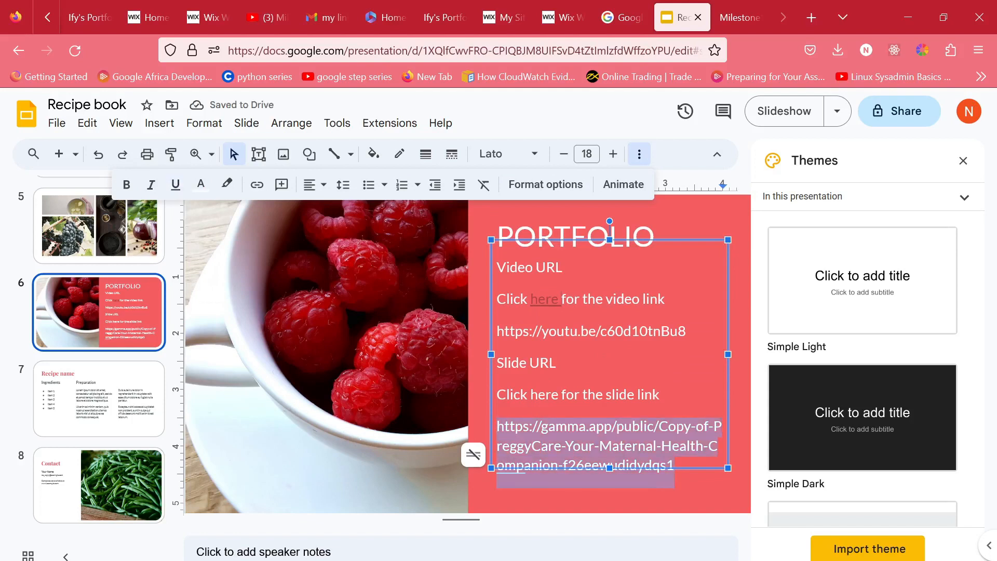
left_click_drag(558, 397, 531, 397)
left_click(257, 184)
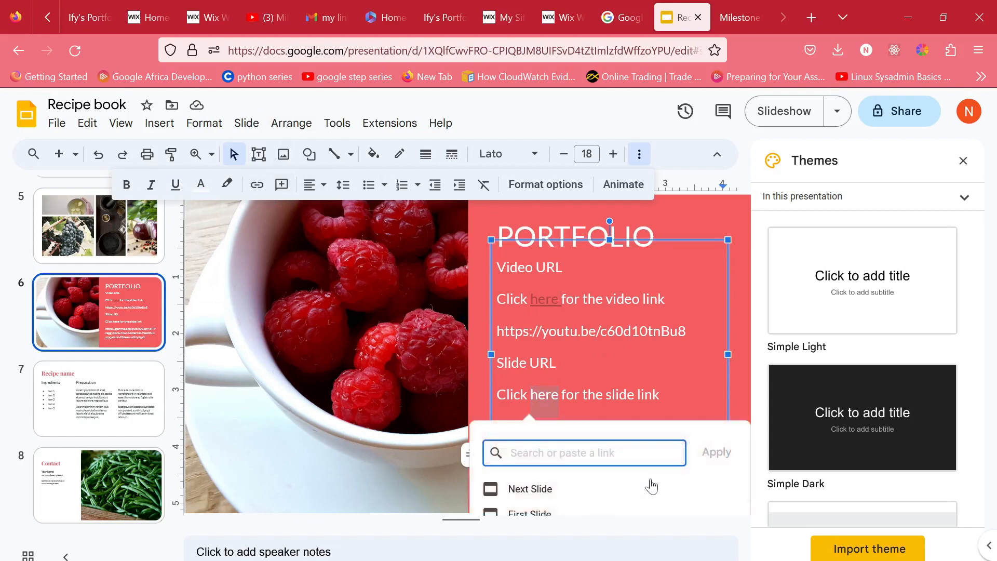
key("ctrl+v")
left_click(713, 450)
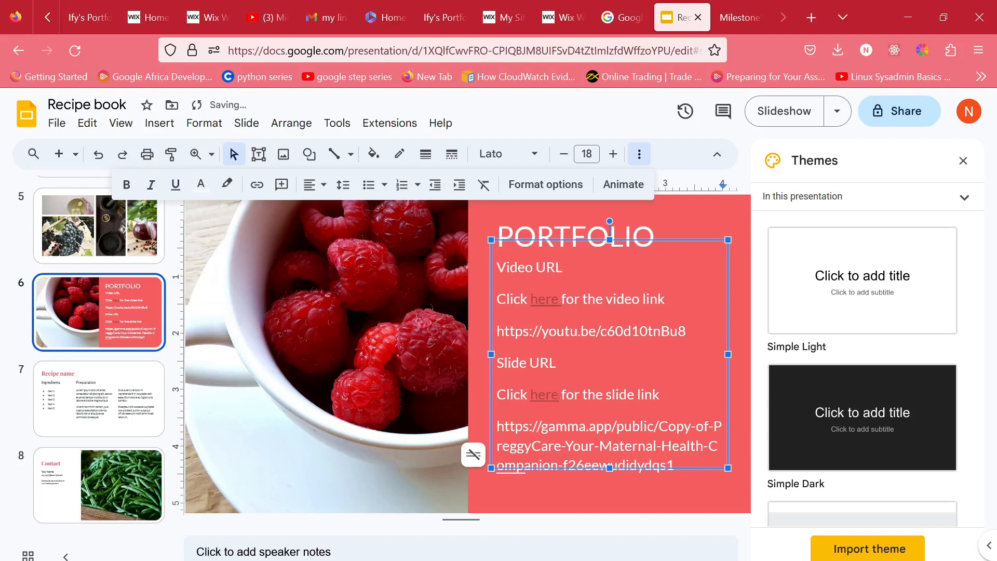
Step: Append "or copy and paste the link in a browser" to both the video link and slide link sentences
type("copy and paste the link in a browser")
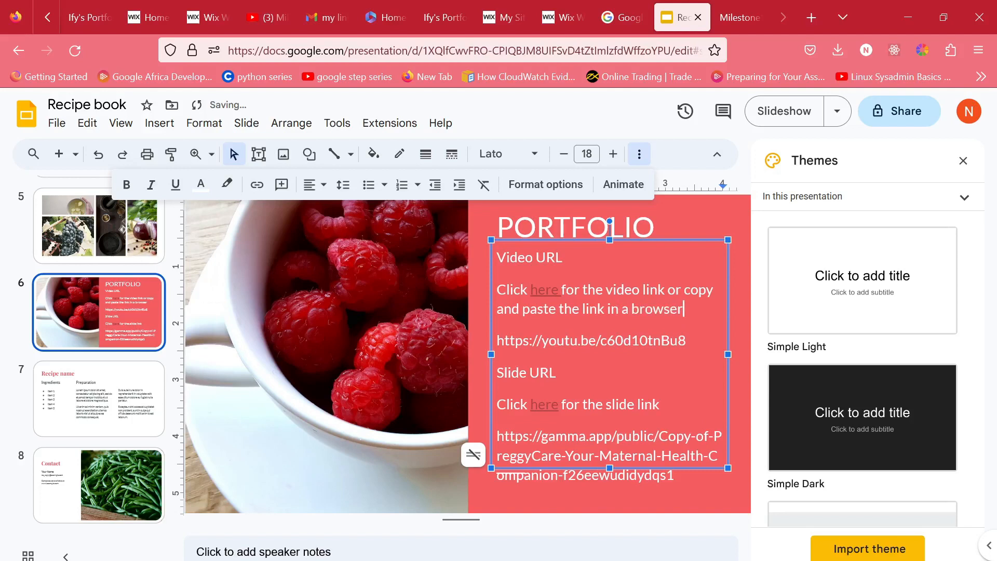
left_click_drag(684, 310, 666, 290)
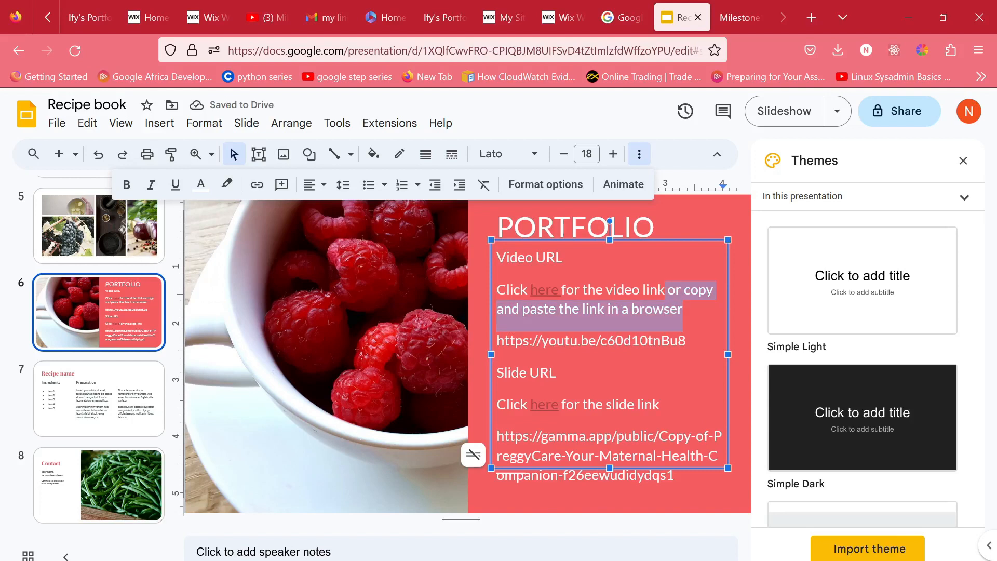
left_click(670, 405)
type("or copy and paste the link in a browser")
Step: Extend the PORTFOLIO text box downward and upward so it spans nearly the full slide height
left_click_drag(613, 469, 618, 505)
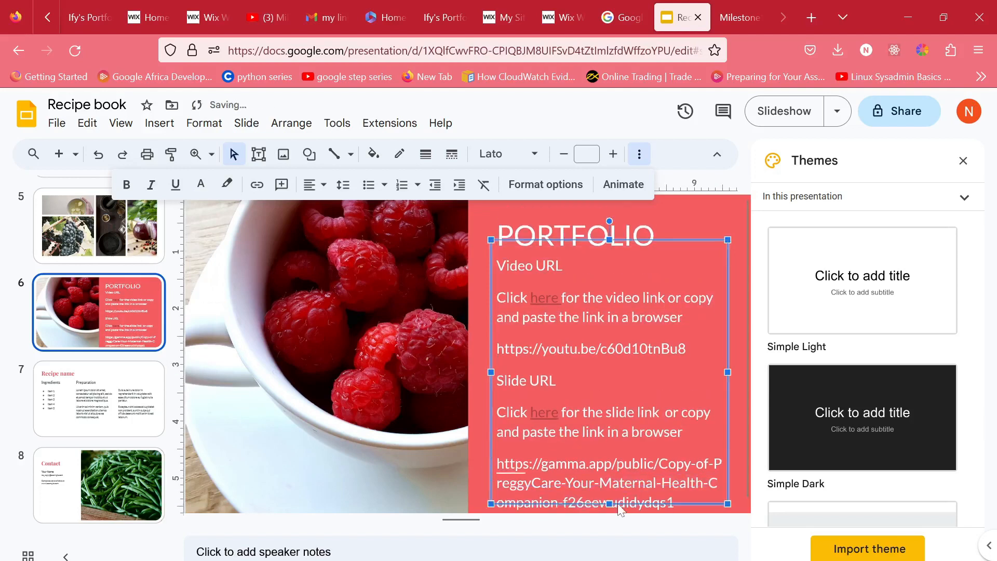
left_click_drag(610, 240, 610, 203)
left_click(498, 247)
key("Return")
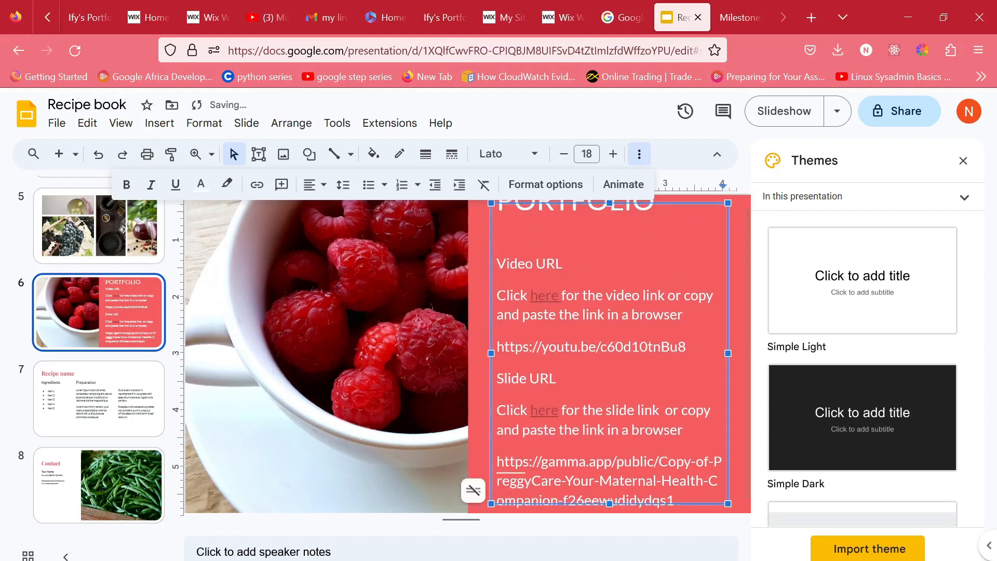
key("BackSpace")
Step: Reduce the YouTube URL's font size by four points and set the video link sentence to 16 points
left_click_drag(687, 341, 492, 341)
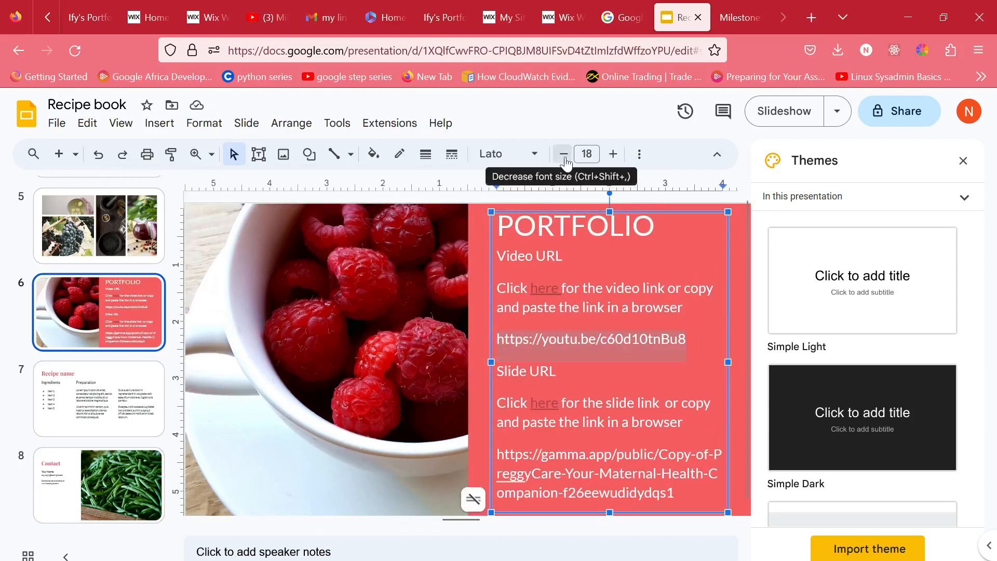
left_click(564, 154)
left_click(564, 155)
left_click(564, 155)
left_click(564, 155)
left_click_drag(685, 311, 494, 292)
left_click(562, 157)
left_click(562, 157)
left_click(558, 368)
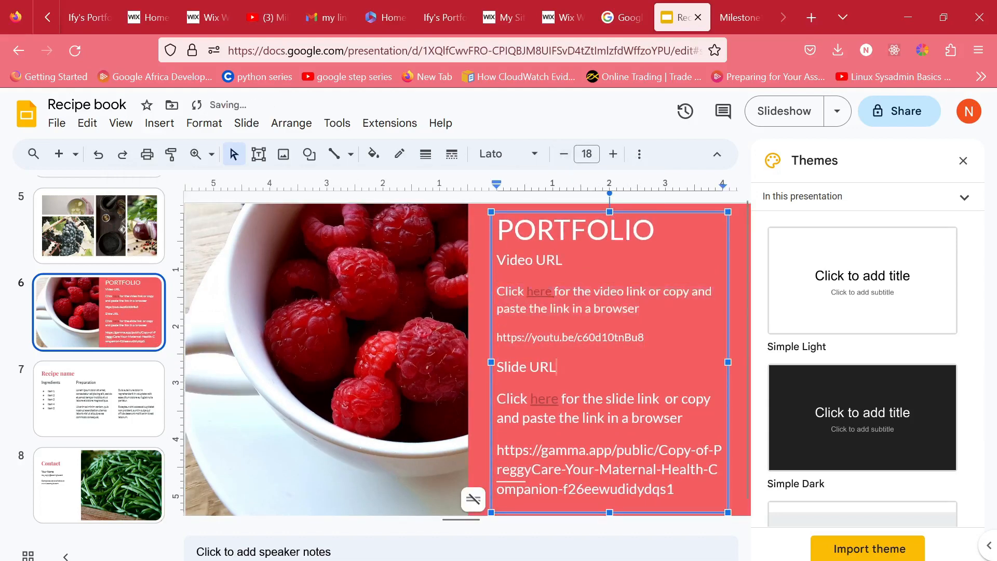
Step: Set the slide link sentence's font size to 16 points
left_click_drag(623, 419, 496, 374)
left_click_drag(685, 419, 494, 393)
left_click(564, 155)
left_click(565, 155)
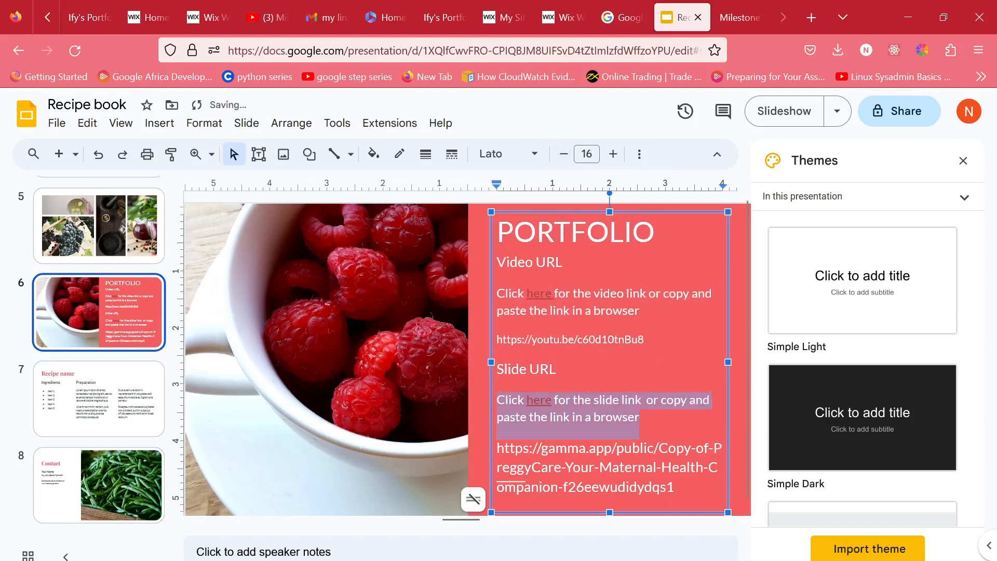
left_click(632, 341)
Step: Reduce the Gamma URL's font size so that it fits on three lines inside the text box
left_click_drag(677, 490, 491, 441)
left_click(563, 154)
left_click(564, 155)
left_click(563, 155)
left_click(563, 155)
left_click(563, 155)
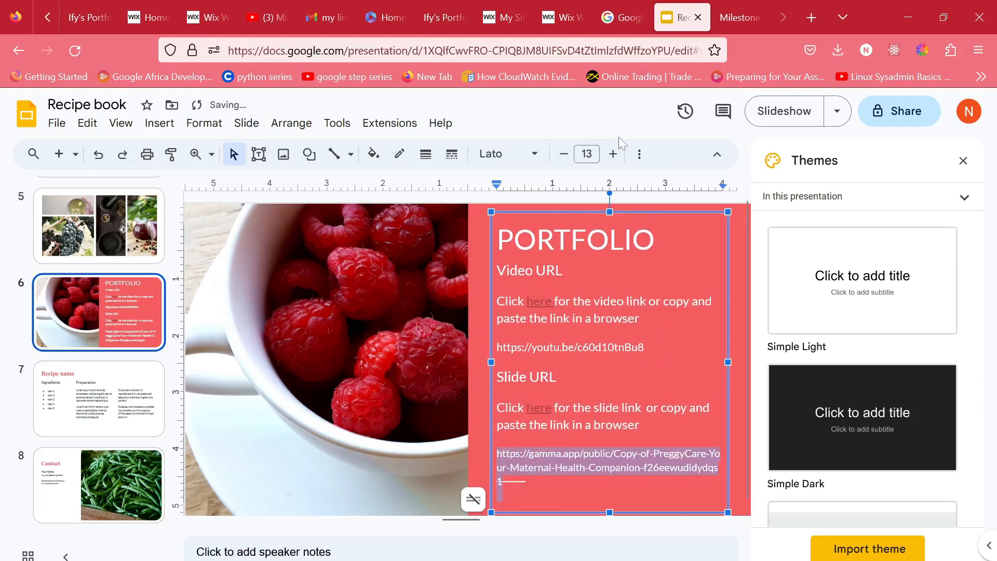
right_click(617, 152)
left_click(613, 155)
left_click(613, 154)
Step: Move the PORTFOLIO text box slightly upward on the slide
left_click(434, 494)
left_click(602, 483)
left_click_drag(647, 212, 644, 200)
Step: Delete all other template slides, keeping only the PORTFOLIO slide with the raspberries
left_click(95, 236)
key("Delete")
scroll(95, 237, "up", 5)
left_click(96, 236)
key("Delete")
key("Delete")
key("Delete")
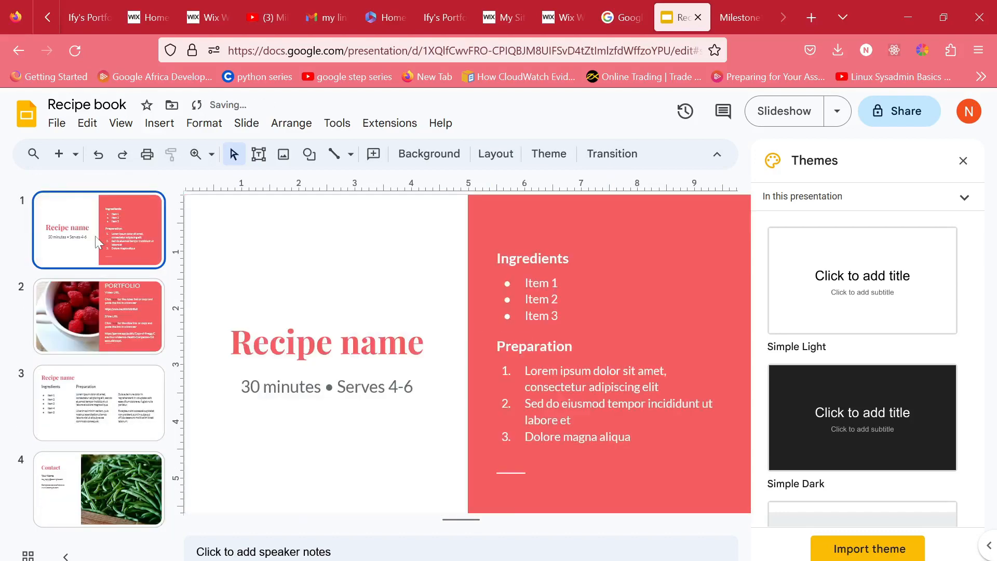
key("Delete")
key("Down")
key("Delete")
key("Delete")
Step: Check the targets of both "here" links and download the presentation as a PDF document
left_click(536, 277)
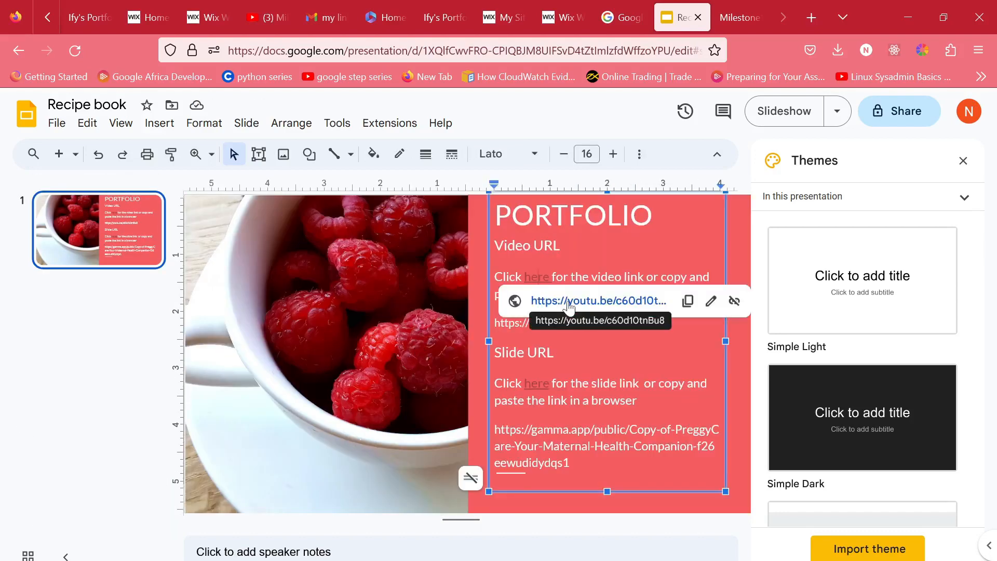
left_click(536, 383)
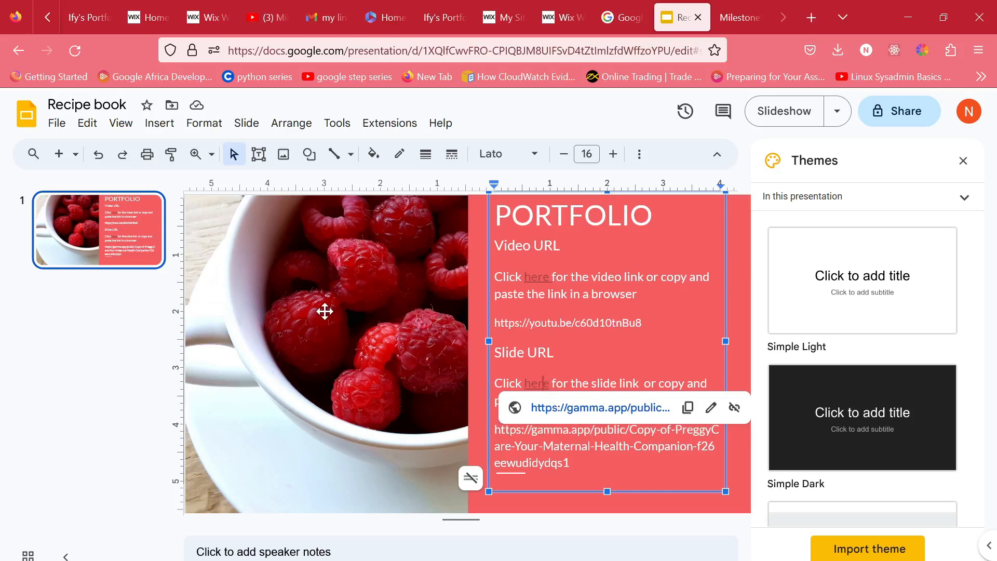
left_click(52, 127)
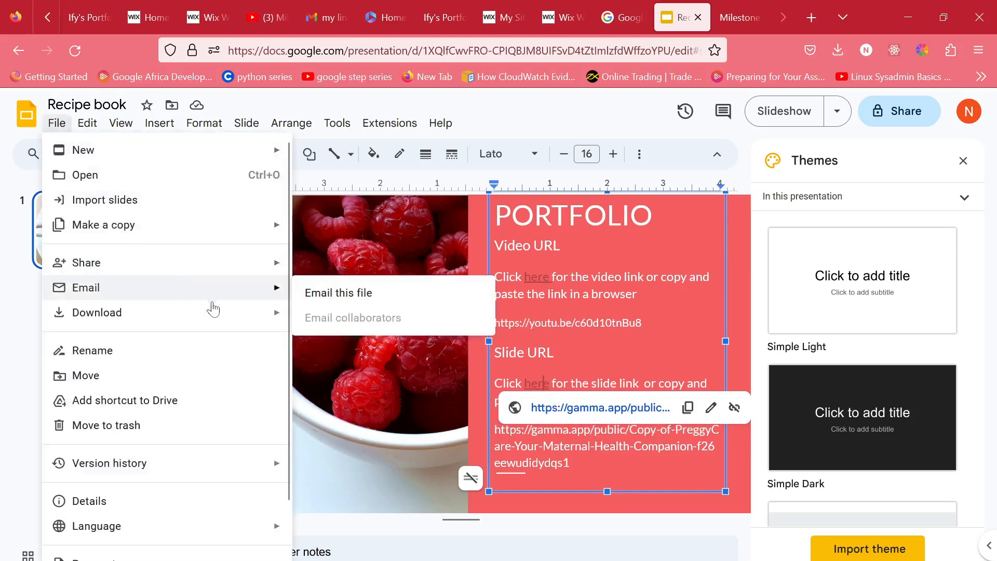
mouse_move(217, 317)
left_click(425, 364)
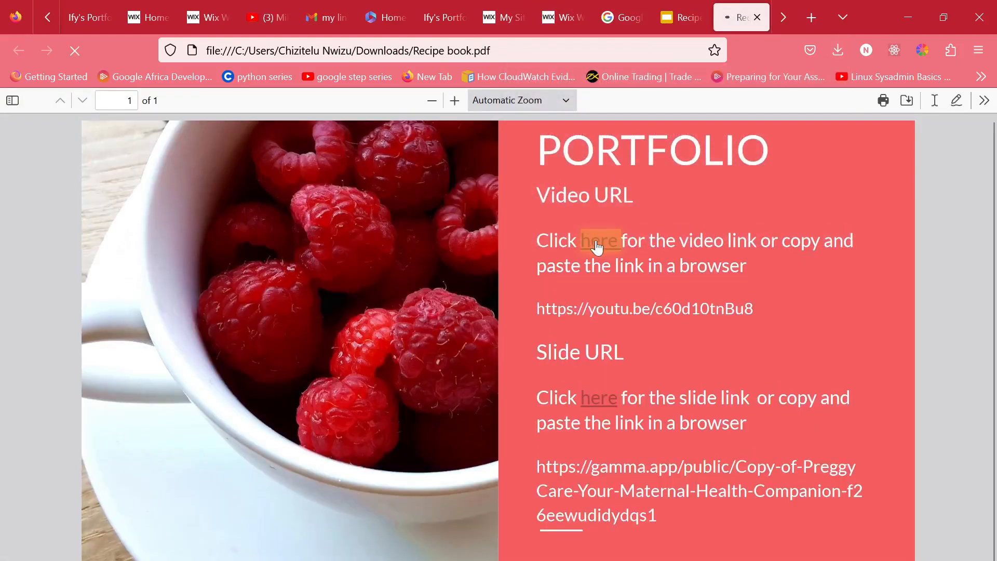
Step: Test the video and slide "here" links in the downloaded PDF and return to the presentation
left_click(598, 242)
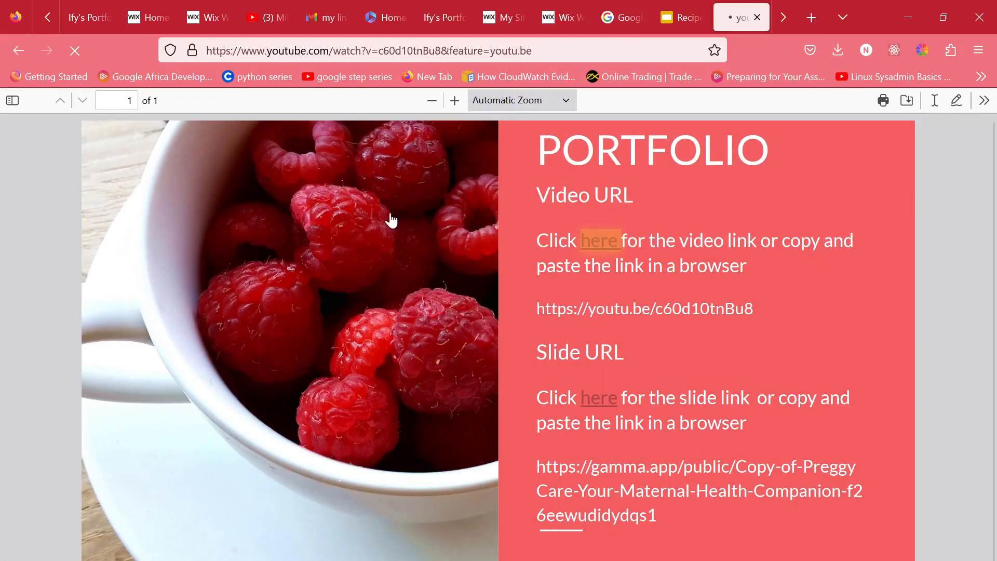
left_click(599, 400)
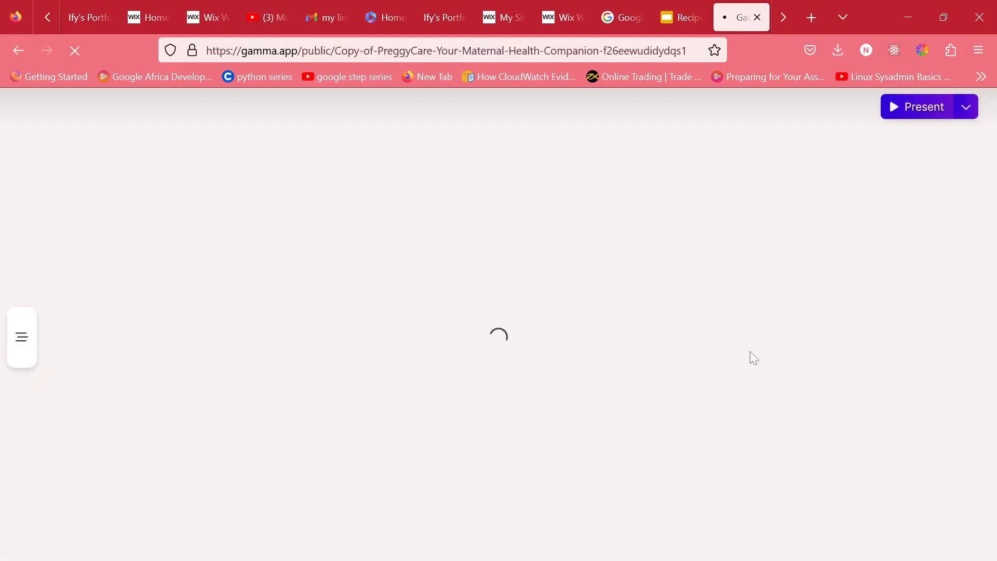
left_click(680, 17)
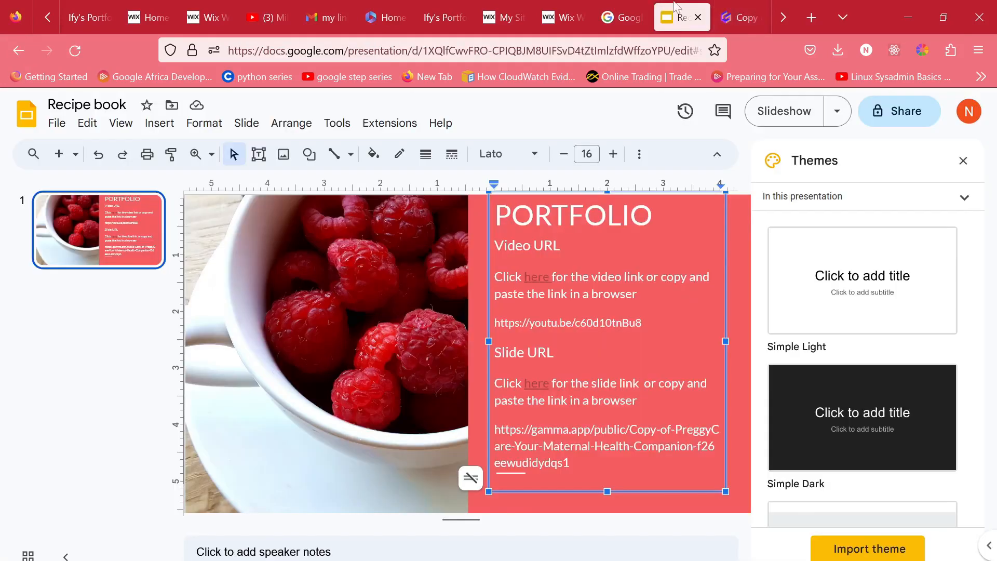
Step: Switch to the Wix editor and set the "View portfolio" button's link type to Document
left_click(554, 6)
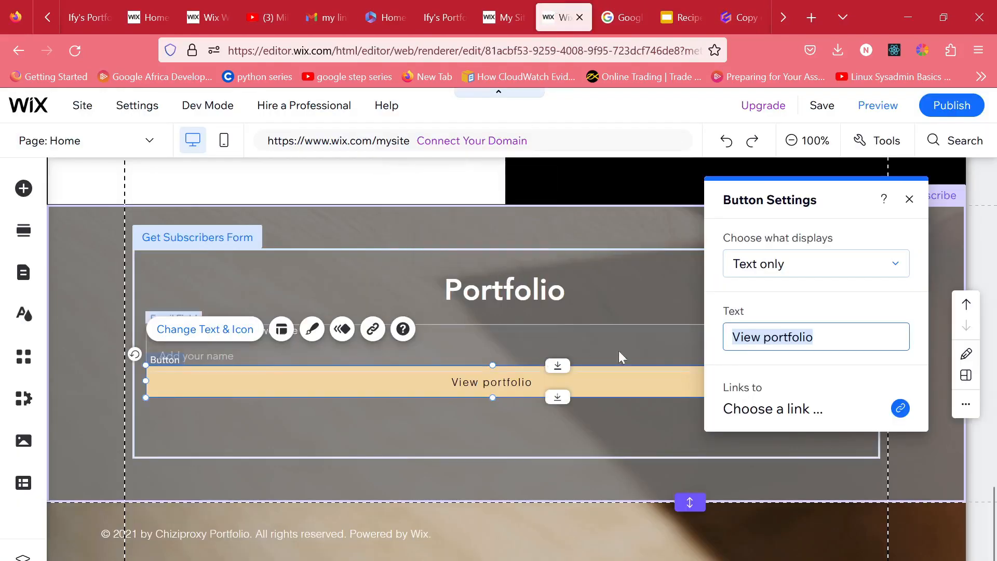
left_click(901, 411)
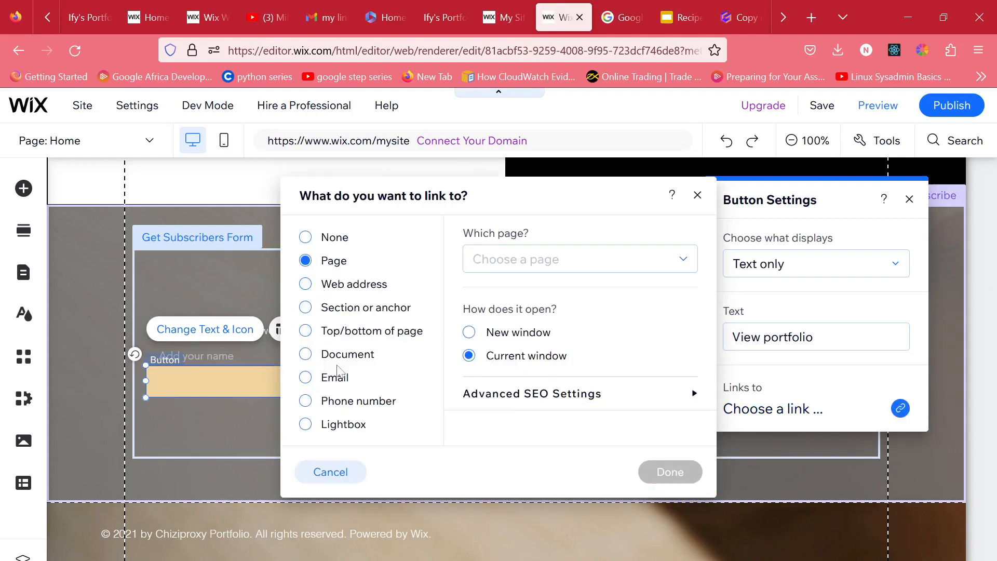
left_click(326, 355)
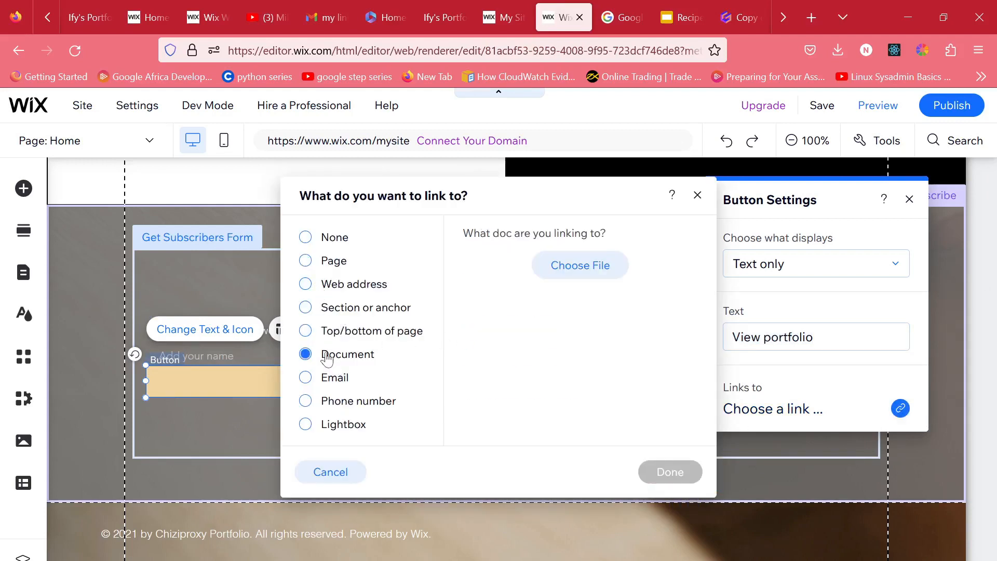
Step: Upload Recipe book.pdf from the computer's Downloads folder and apply it as the button's linked document
left_click(600, 265)
left_click(182, 209)
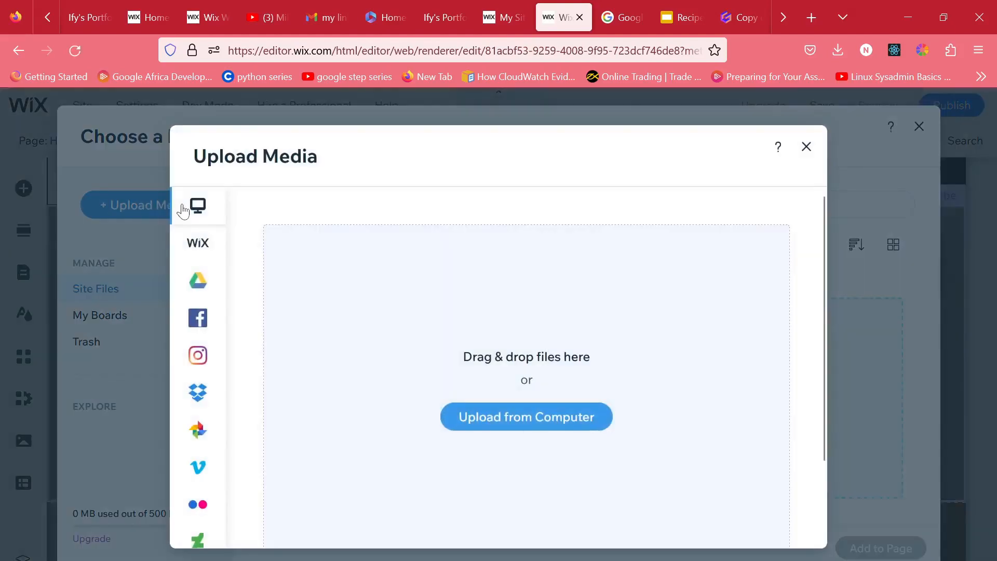
left_click(582, 416)
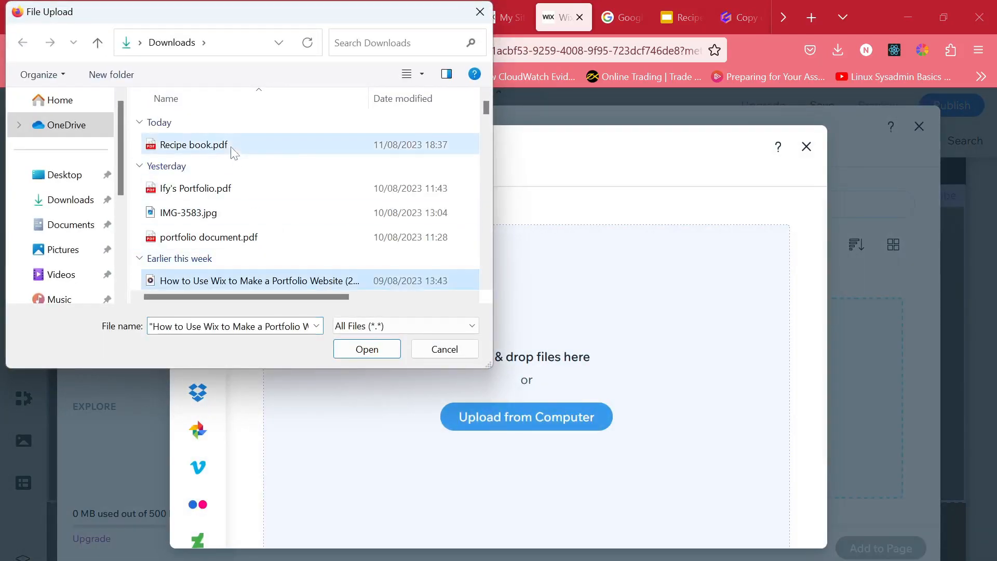
left_click(233, 148)
left_click(387, 345)
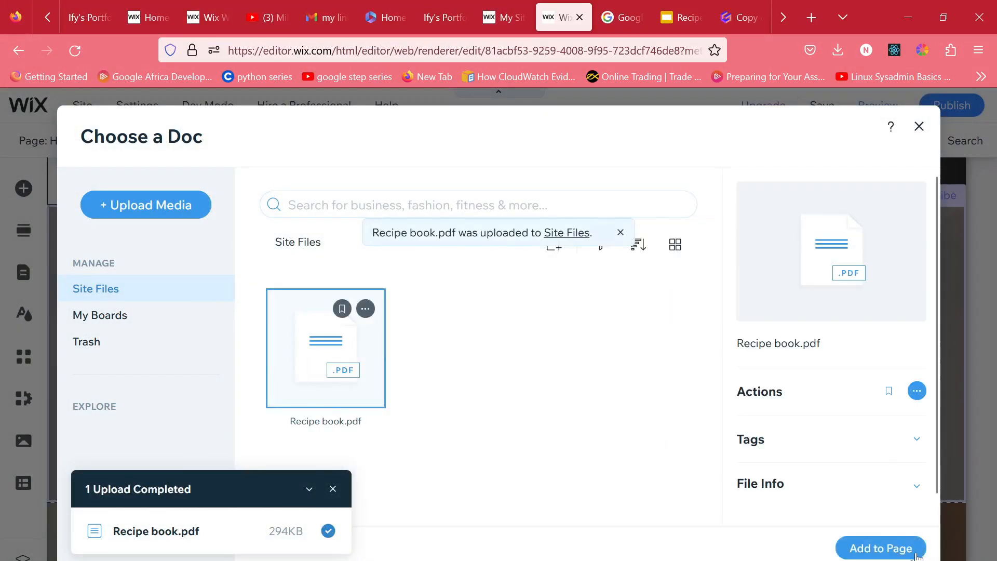
left_click(916, 555)
left_click(670, 472)
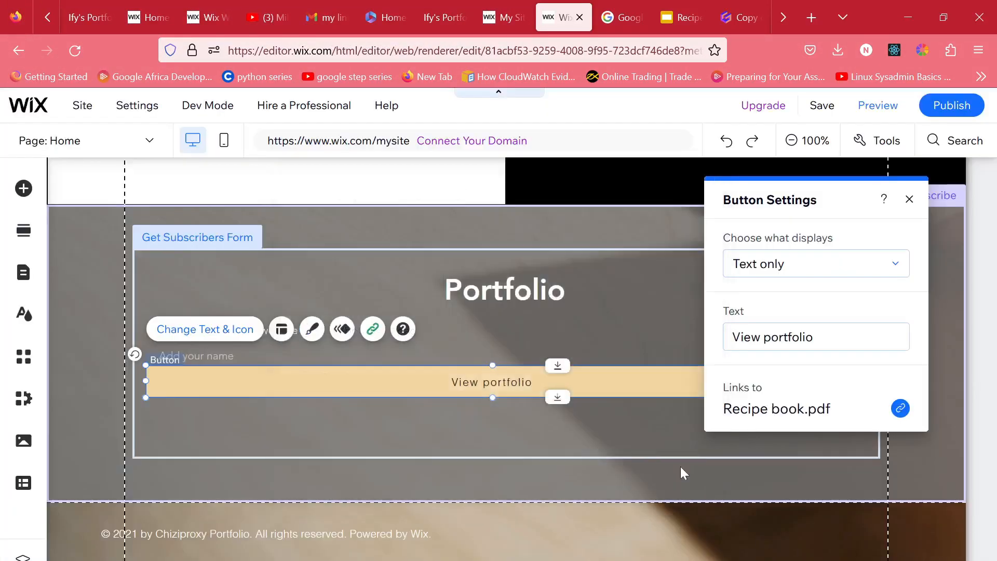
Step: Close the button settings and open the background image chooser for the photo column in the Bio section
left_click(910, 199)
left_click(605, 290)
scroll(862, 391, "up", 5)
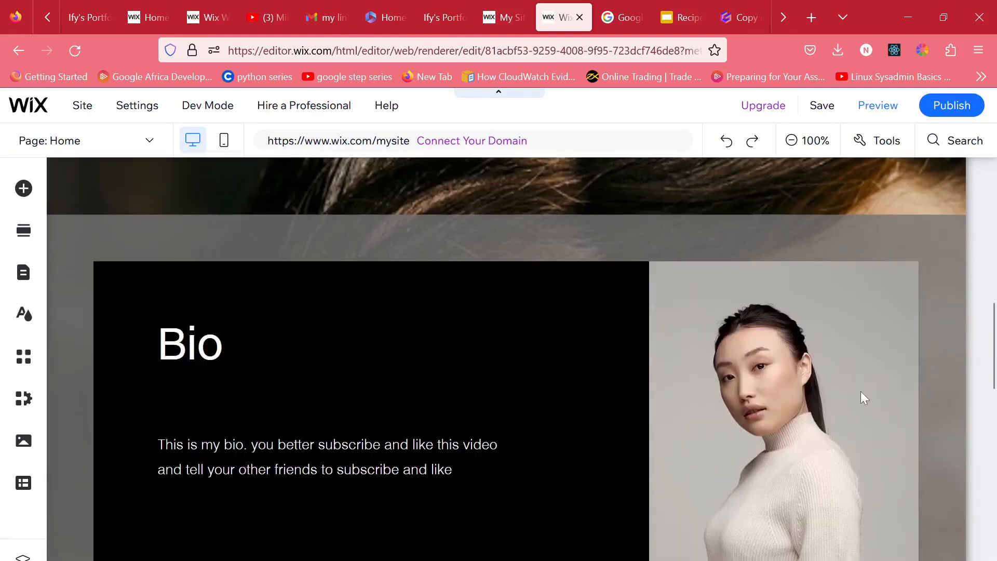
scroll(593, 306, "down", 1)
left_click(773, 307)
left_click(708, 301)
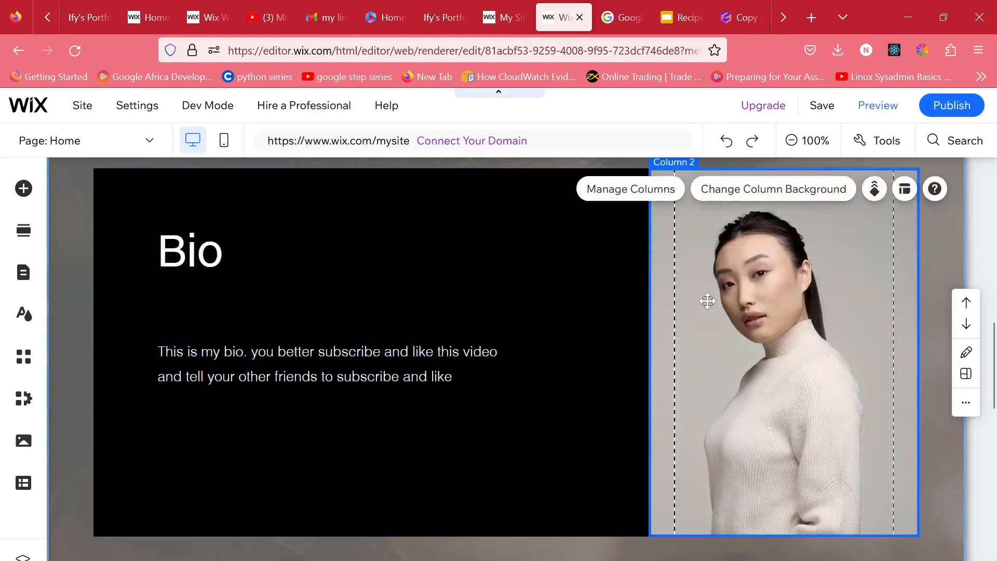
left_click(753, 191)
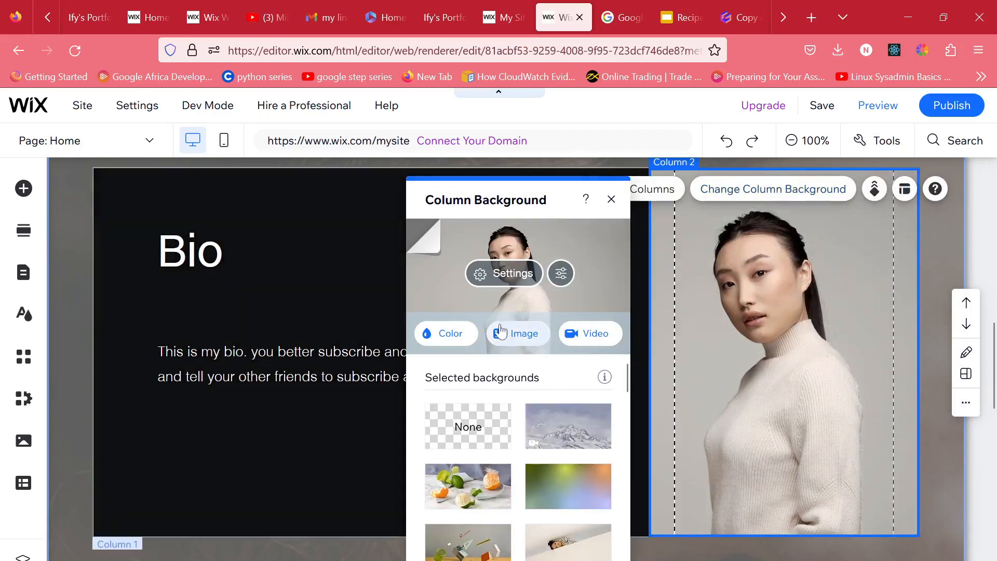
left_click(521, 341)
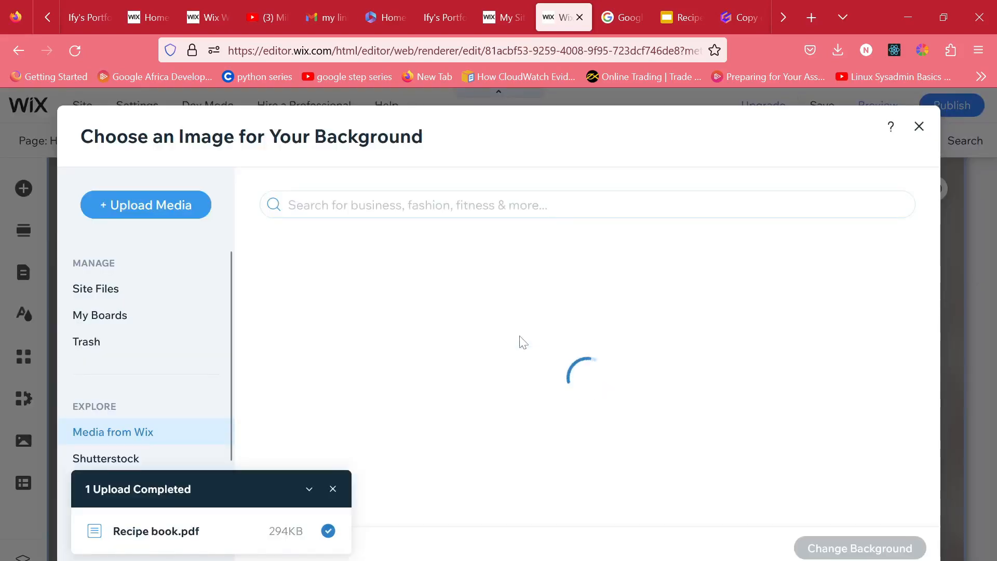
Step: Upload IMG-3583.jpg from the computer's Downloads folder and apply it as the column's background image
left_click(146, 206)
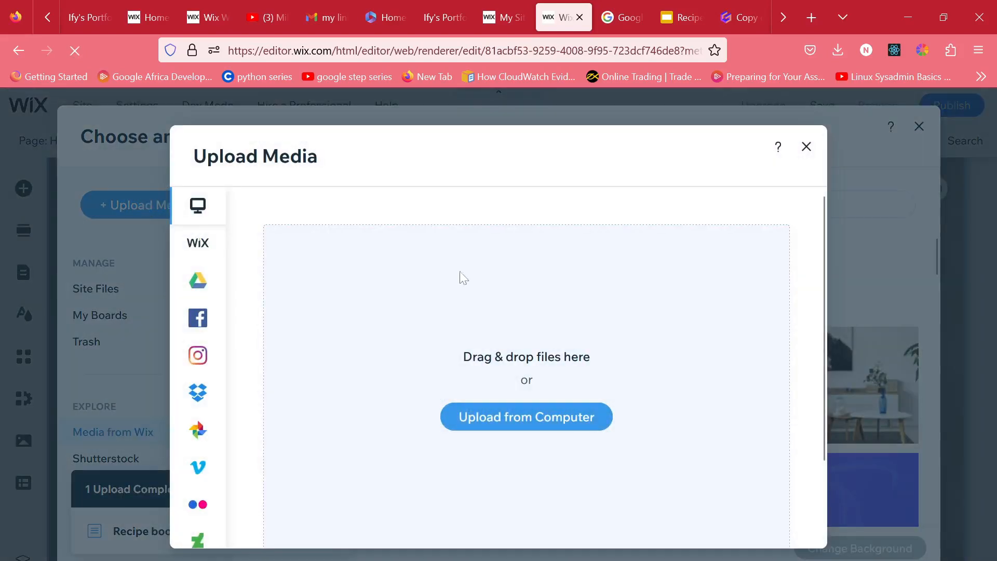
left_click(580, 413)
scroll(300, 204, "down", 1)
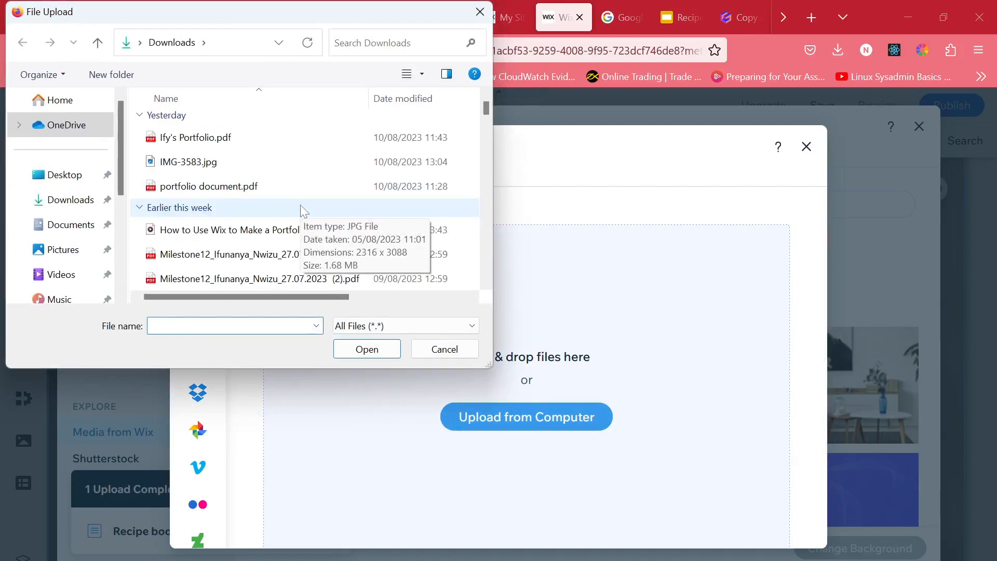
double_click(392, 272)
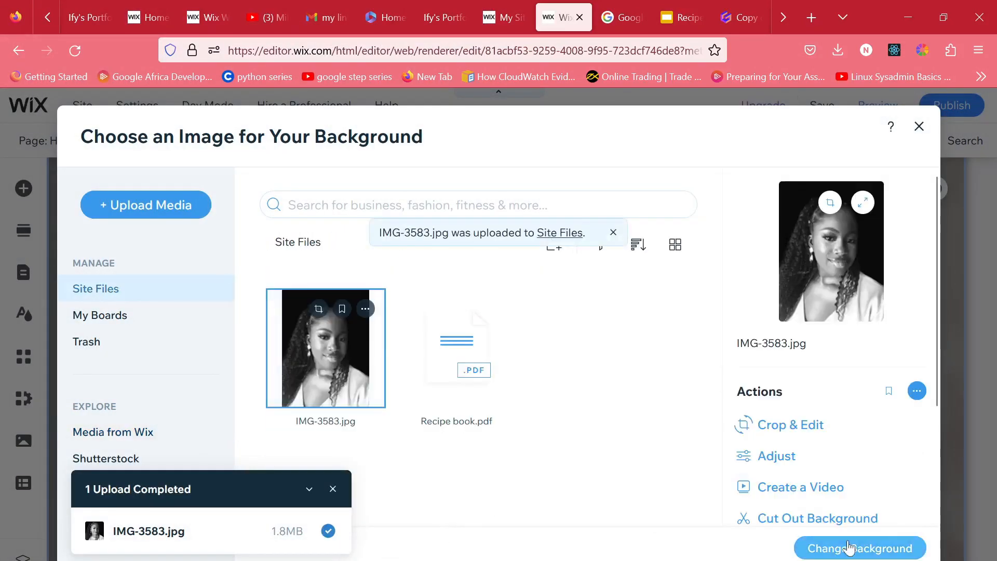
left_click(831, 548)
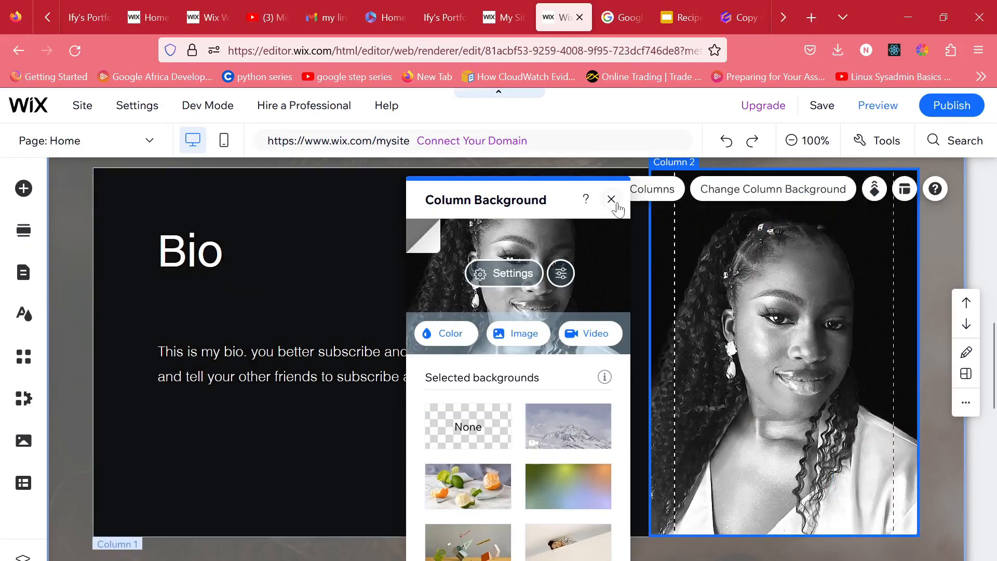
left_click(611, 199)
left_click(931, 267)
scroll(928, 283, "up", 10)
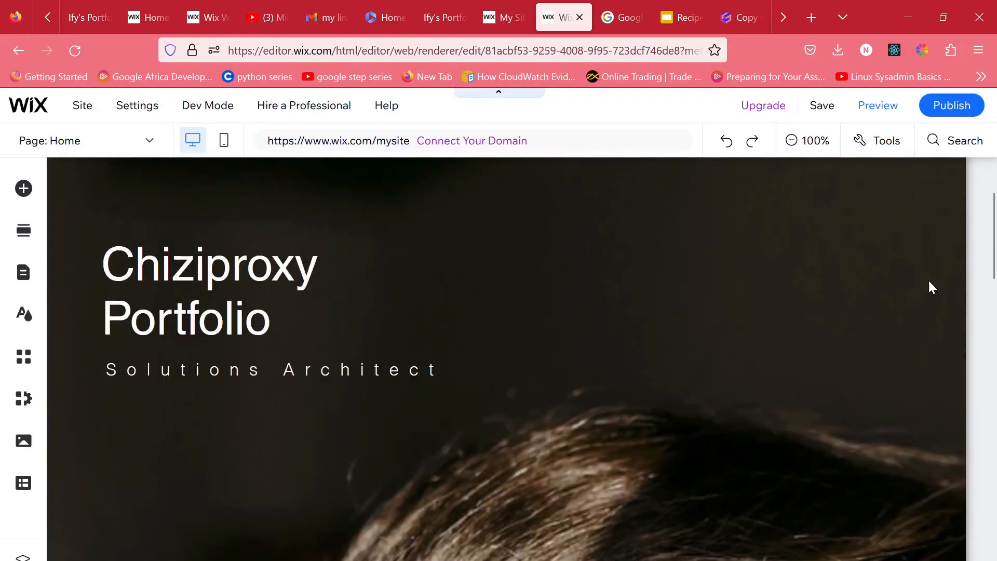
left_click(258, 320)
left_click(302, 283)
left_click(271, 330)
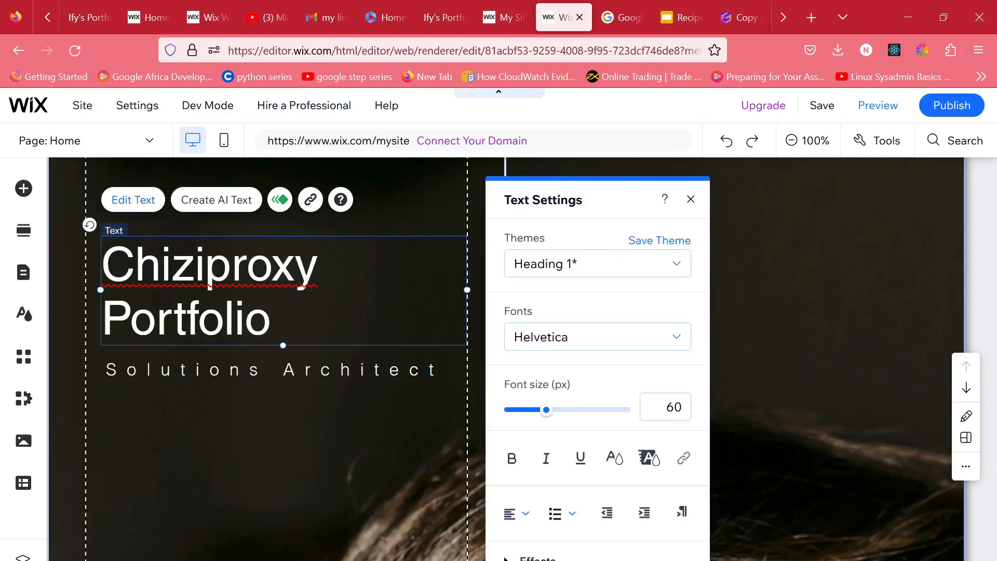
Step: Delete the Facebook and Instagram icons and the CKP logo text from the site header
scroll(309, 217, "up", 3)
left_click(867, 202)
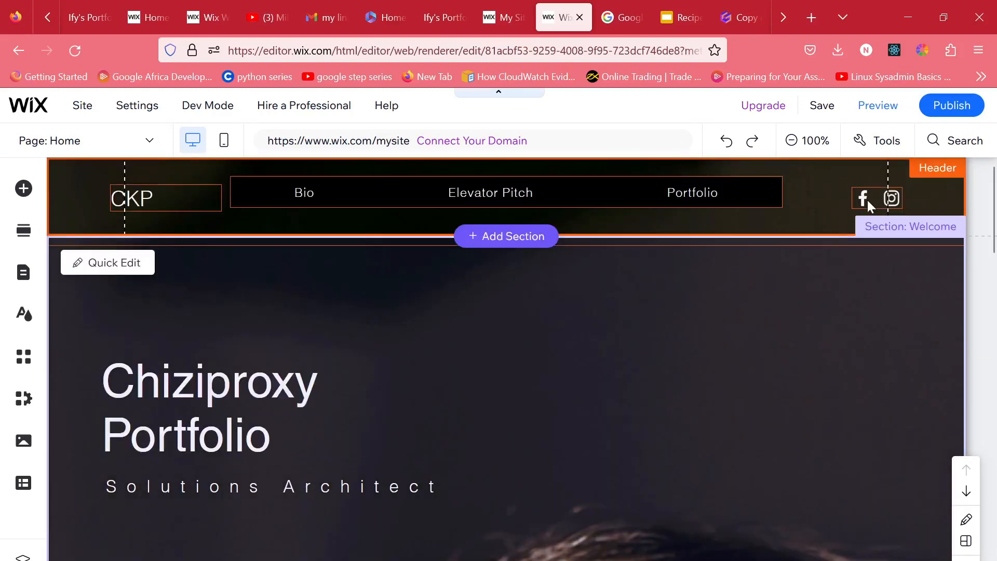
left_click(818, 214)
left_click(133, 203)
left_click(151, 183)
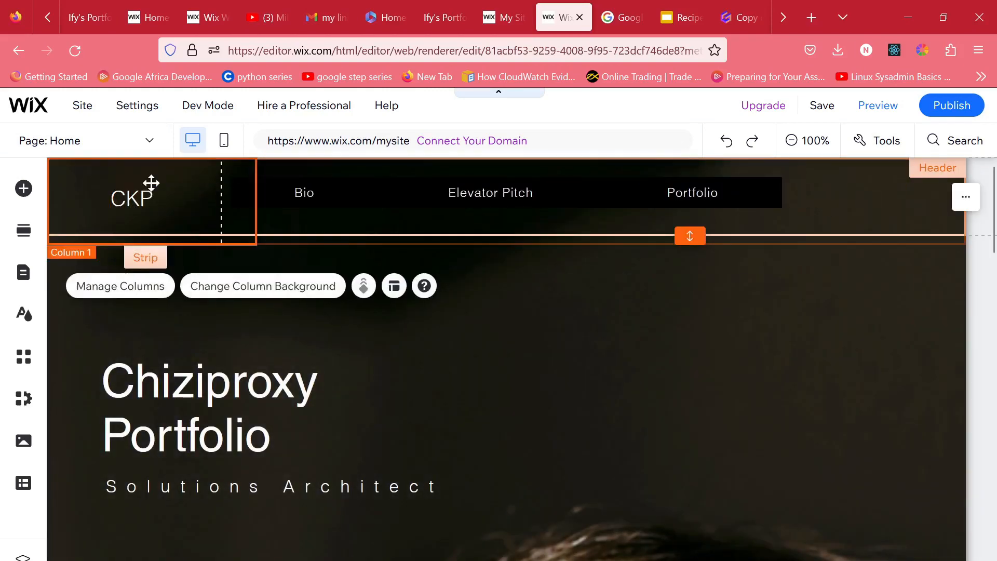
left_click(143, 198)
key("Delete")
left_click(448, 201)
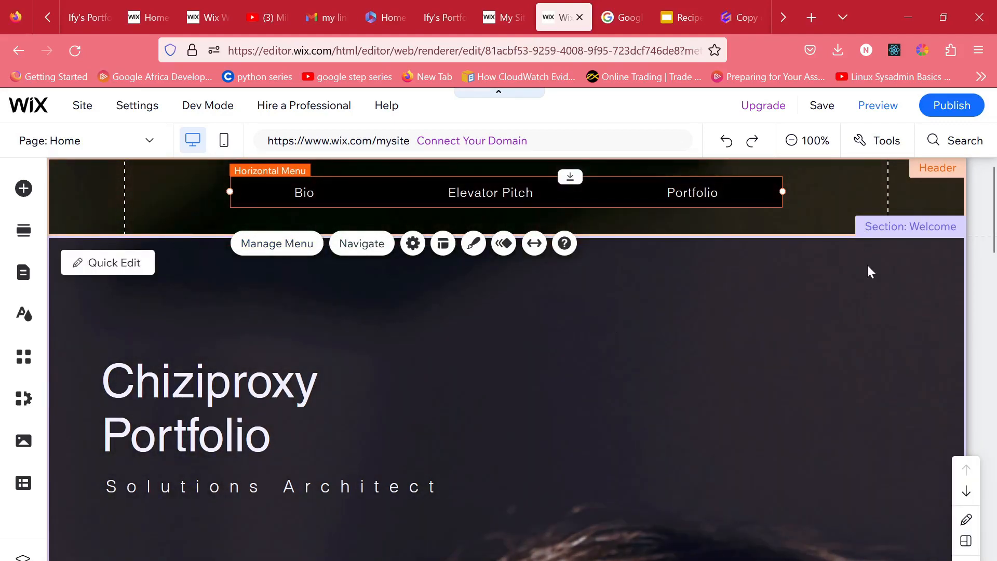
left_click(868, 263)
Step: Rename the Our Story section as Elevator Pitch
scroll(889, 316, "down", 5)
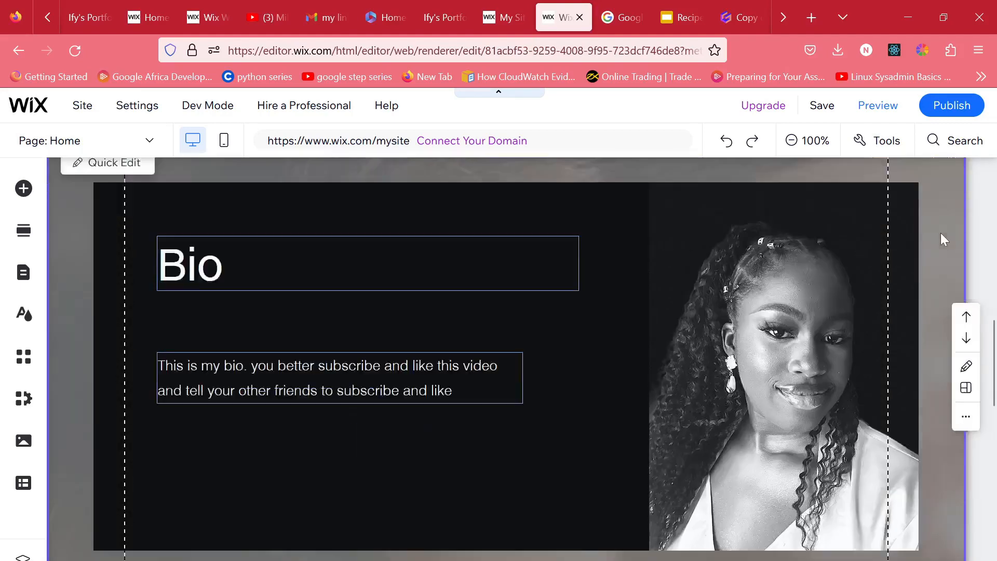
scroll(944, 239, "down", 5)
left_click(930, 177)
key("BackSpace")
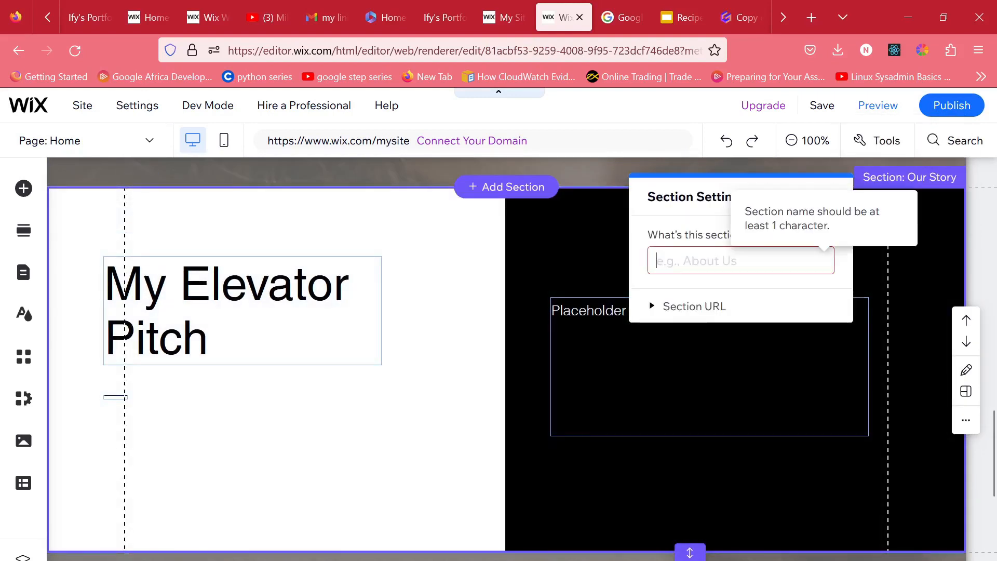
type("Elevator Pitch")
Step: Rename the Subscribe section as Portfolio and close its section settings
scroll(914, 274, "down", 6)
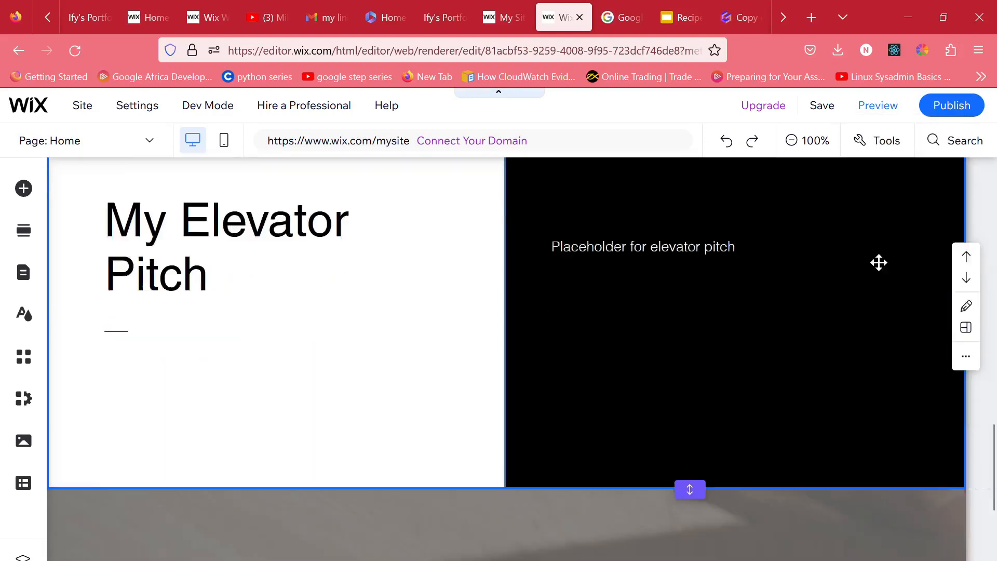
left_click(938, 205)
key("BackSpace")
type("Portfolio")
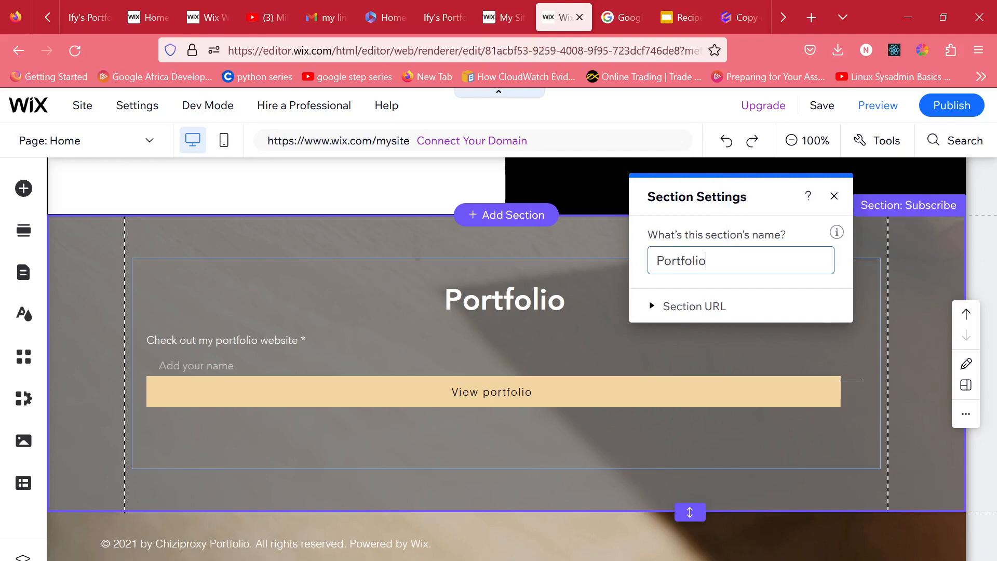
left_click(834, 196)
Step: Open the header menu's page management and make the hidden Home page visible in the site menu
scroll(817, 316, "up", 10)
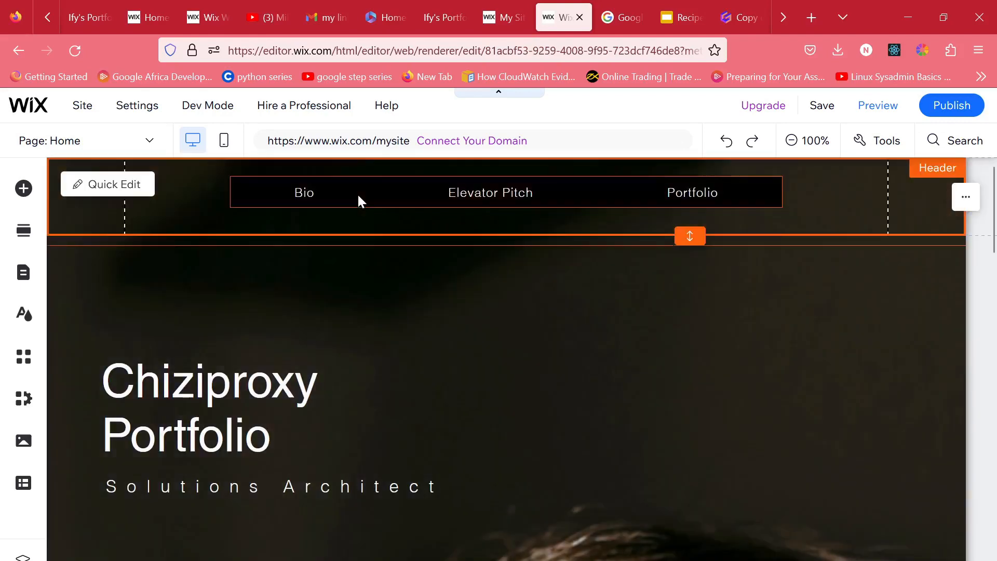
left_click(357, 193)
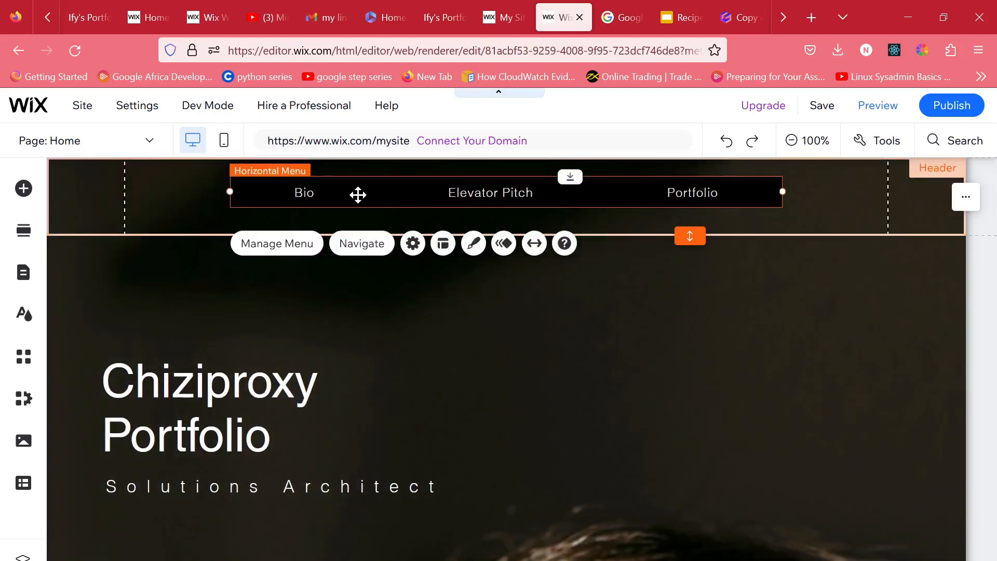
left_click(272, 245)
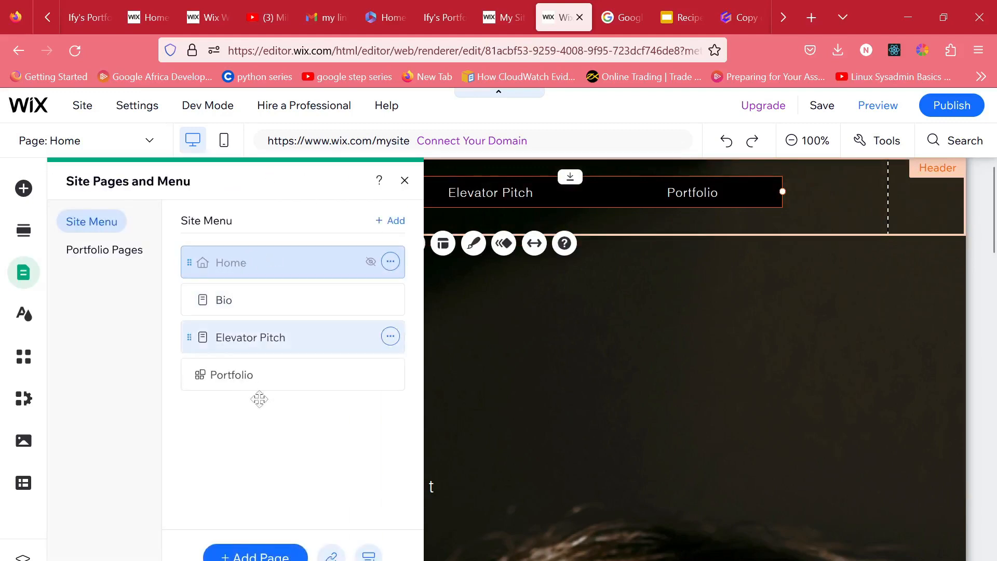
left_click(371, 261)
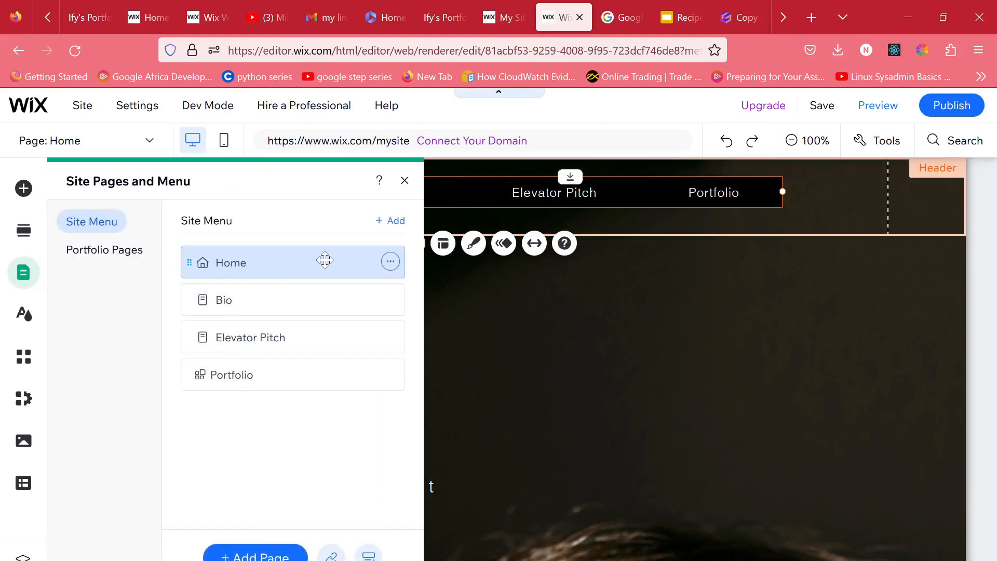
Step: Add a site menu link to Section: Welcome on the Home page and name the new item Home
left_click(333, 556)
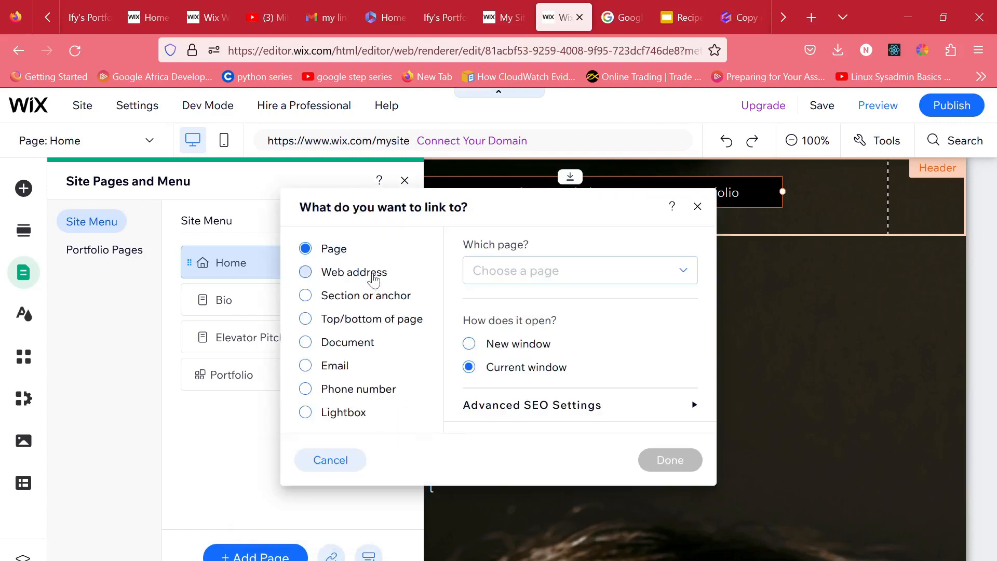
left_click(372, 302)
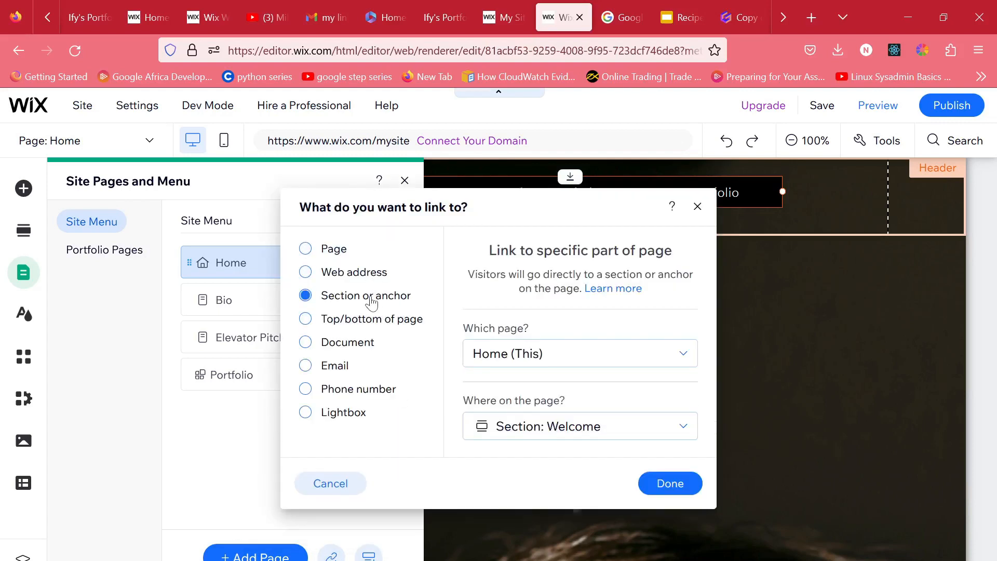
left_click(682, 354)
left_click(679, 352)
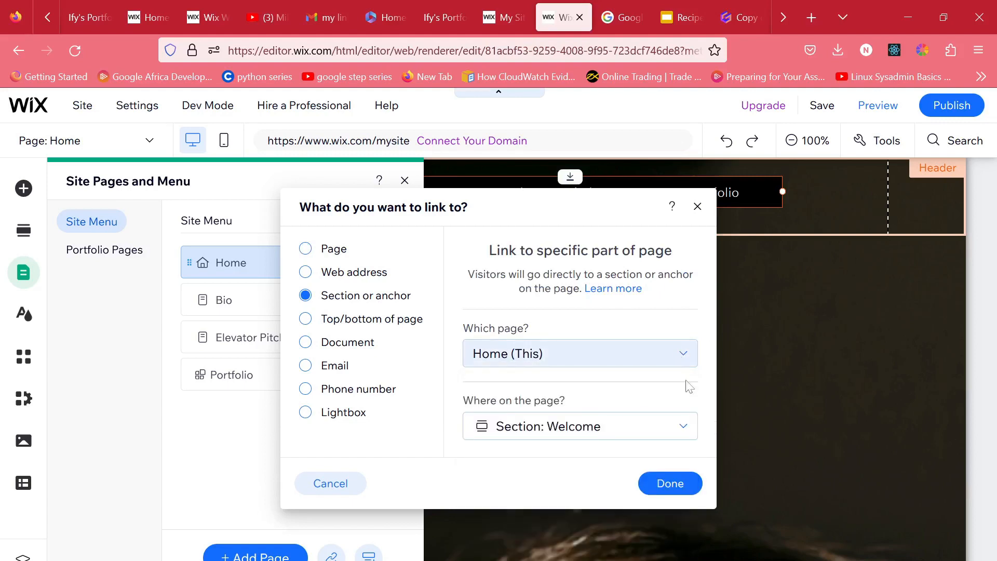
left_click(693, 425)
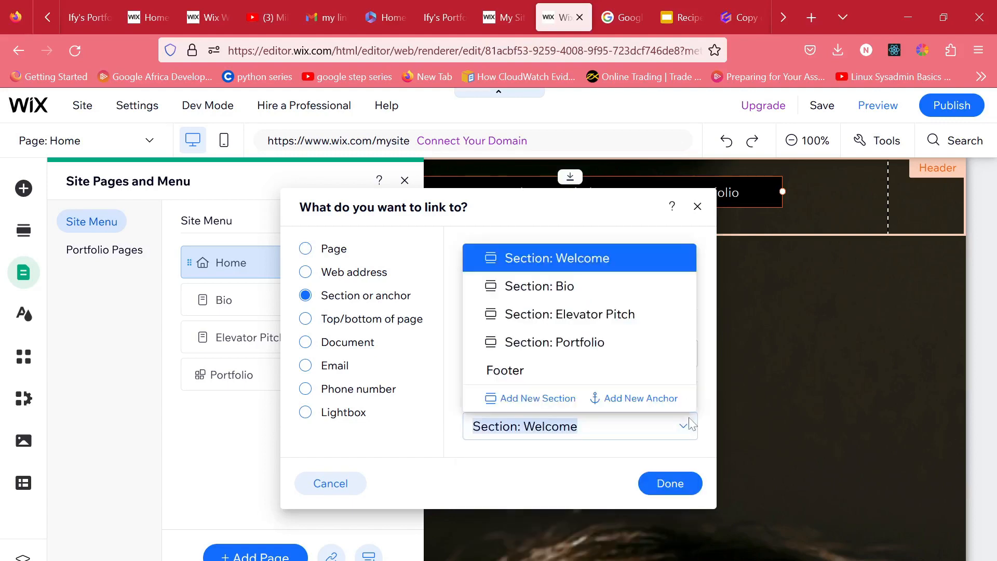
left_click(619, 262)
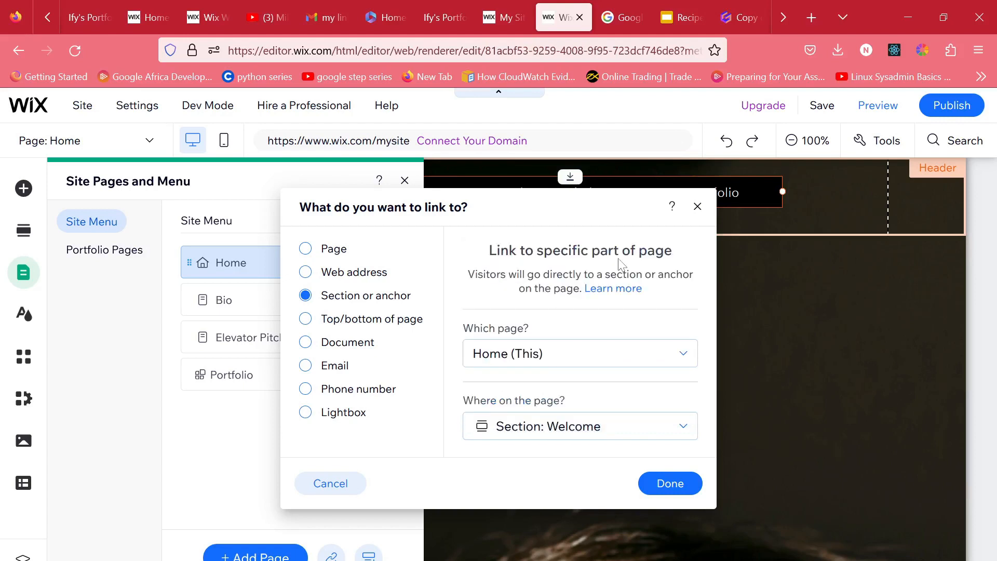
left_click(669, 482)
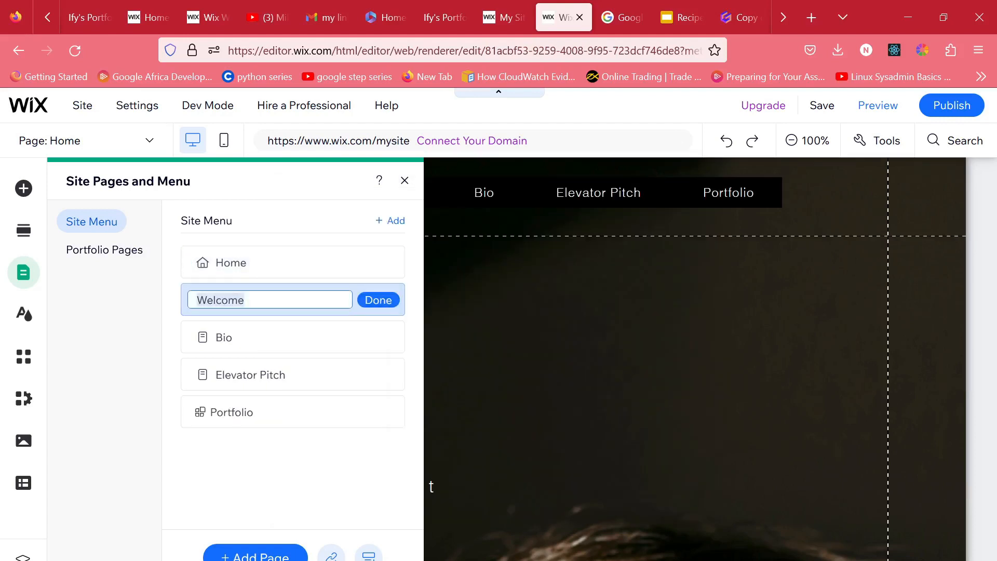
left_click(394, 303)
Step: Try to delete the original Home page from the site menu, then close the site pages management
left_click(390, 261)
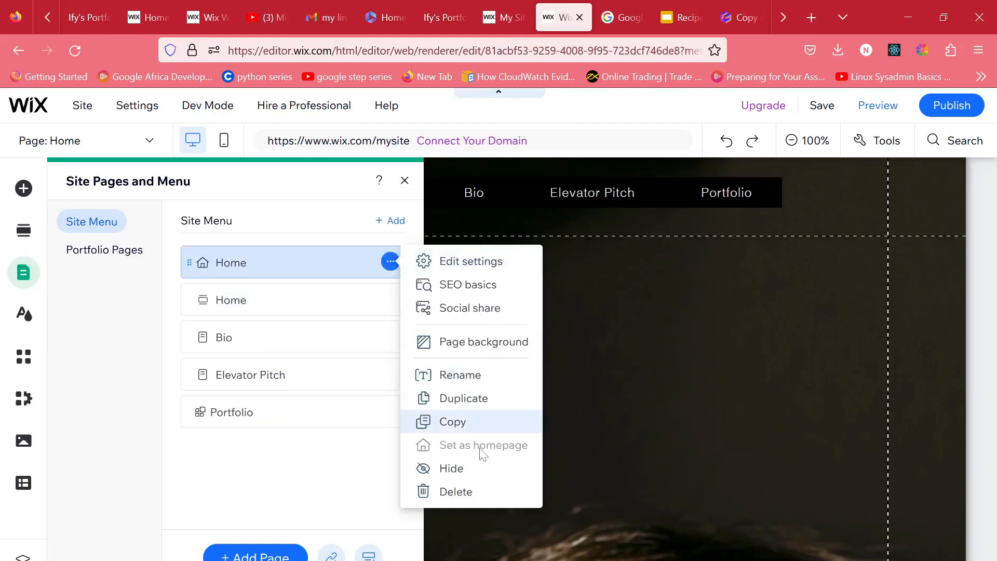
left_click(485, 492)
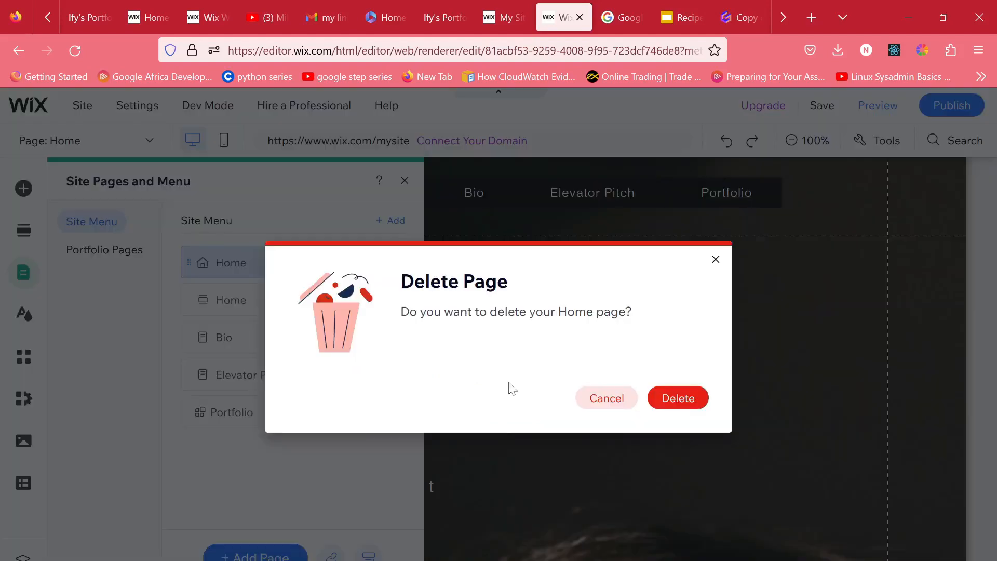
left_click(698, 399)
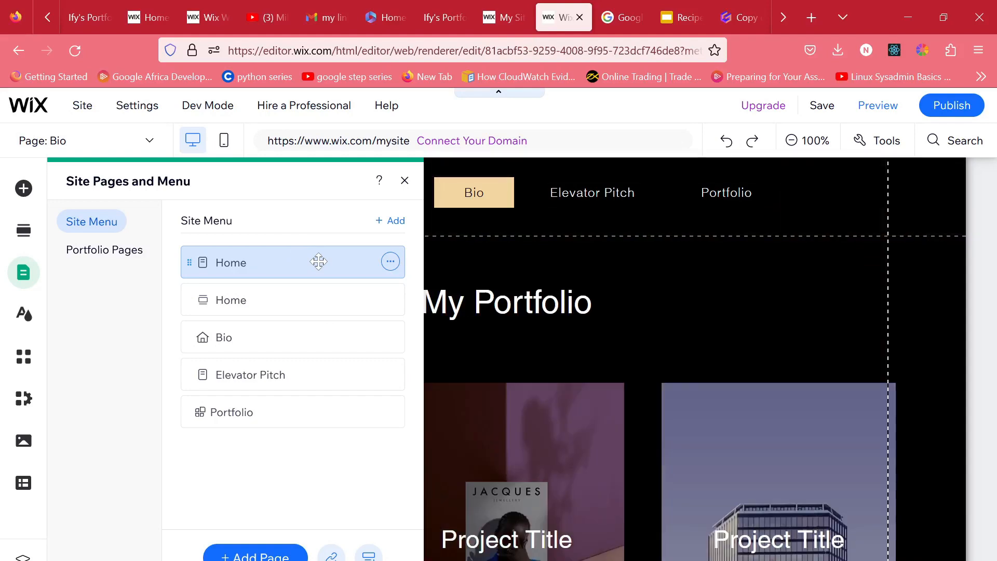
left_click(405, 181)
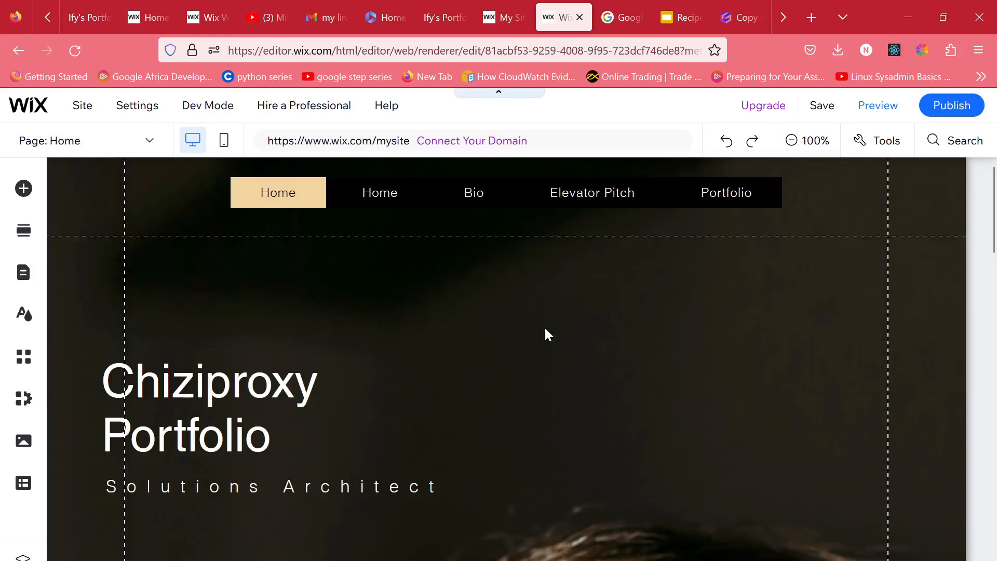
Step: From the header menu's page management, add a site menu link to Section: Bio on the Home page, named Bio
scroll(544, 326, "down", 1)
scroll(481, 301, "up", 1)
left_click(330, 202)
left_click(302, 244)
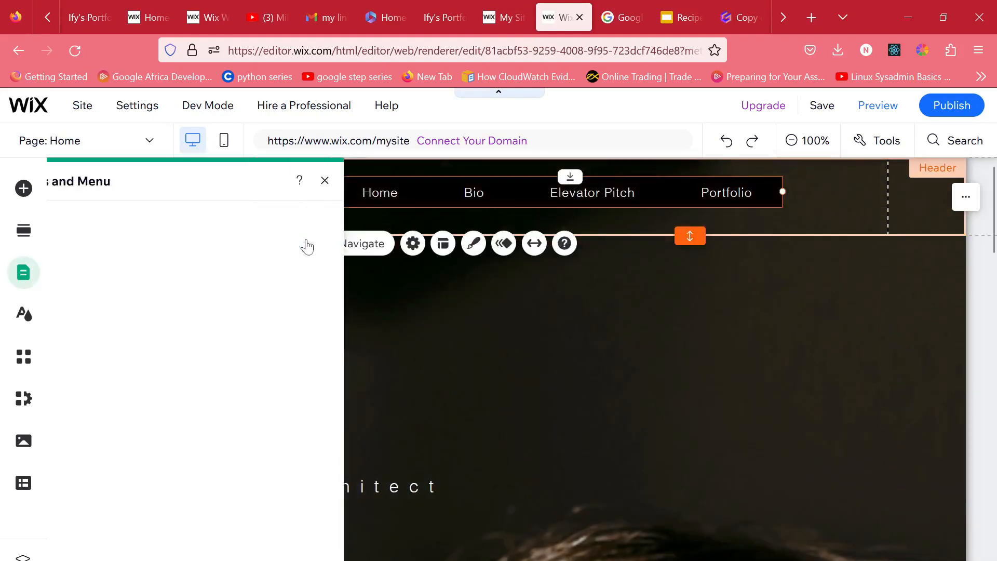
left_click(297, 336)
left_click(331, 555)
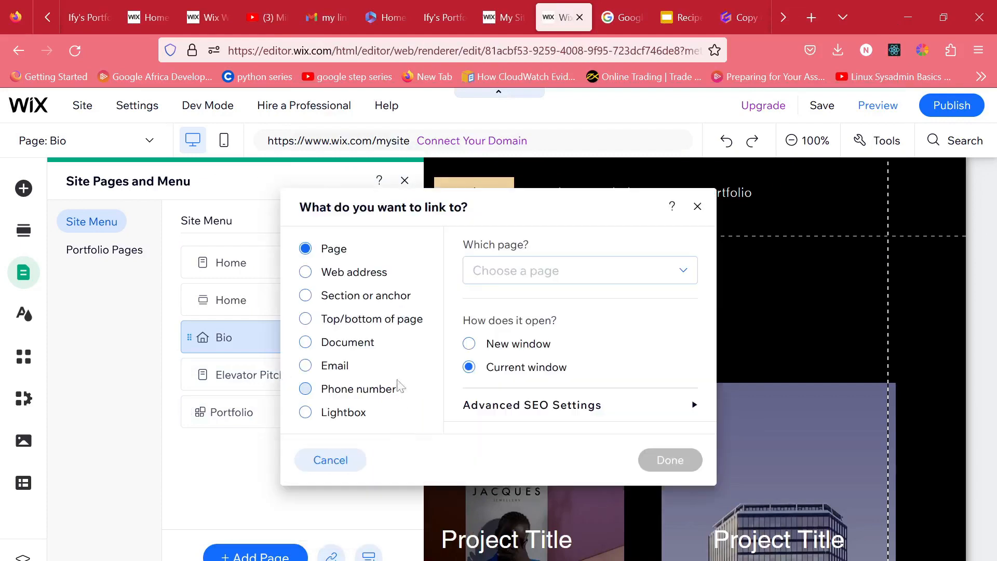
left_click(366, 300)
left_click(678, 354)
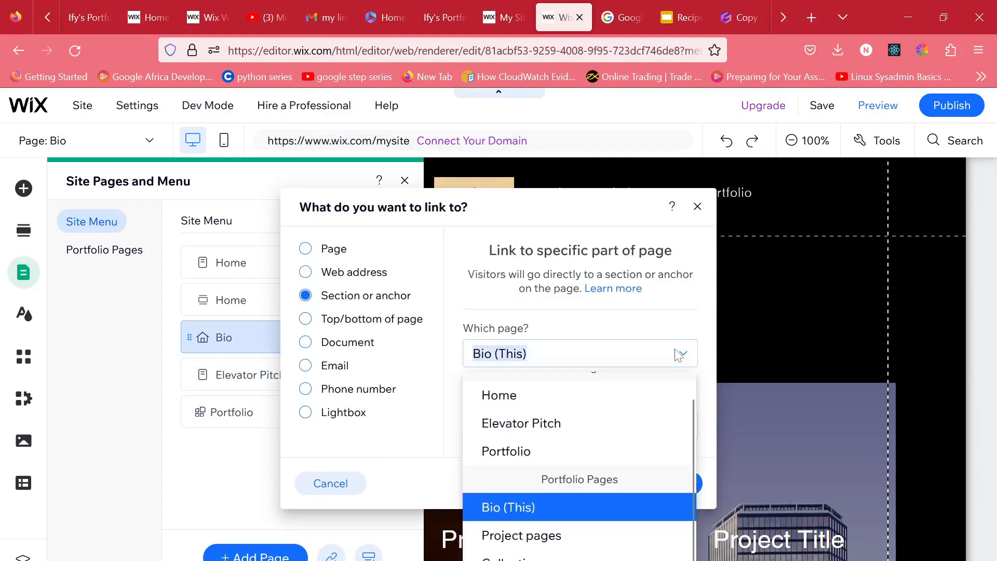
left_click(639, 367)
left_click(639, 367)
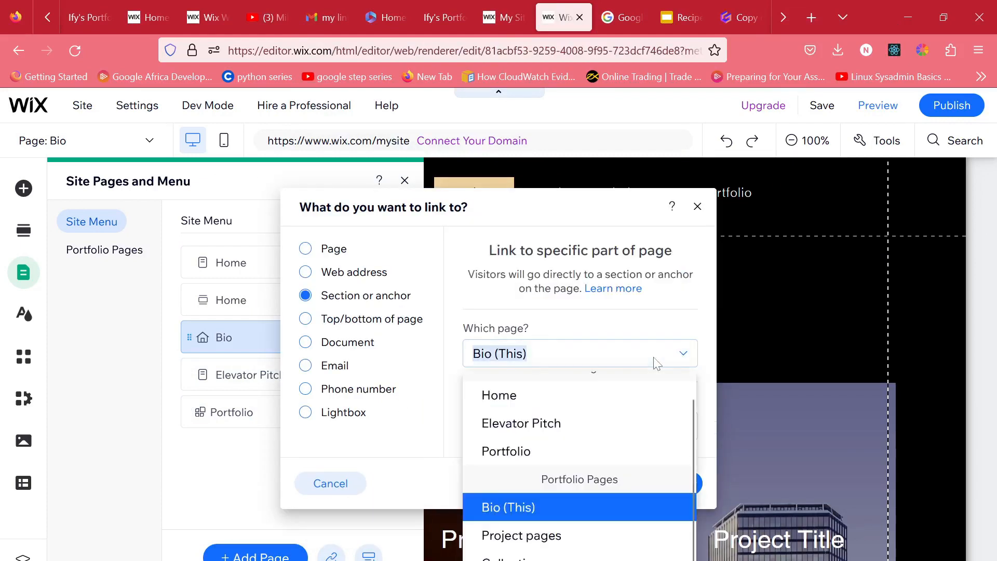
left_click(633, 405)
left_click(686, 439)
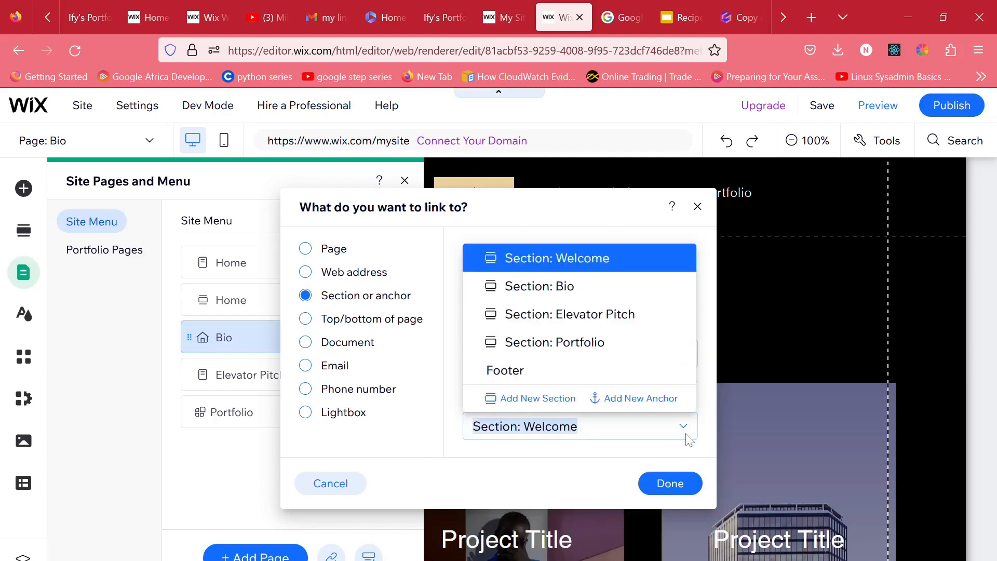
left_click(533, 287)
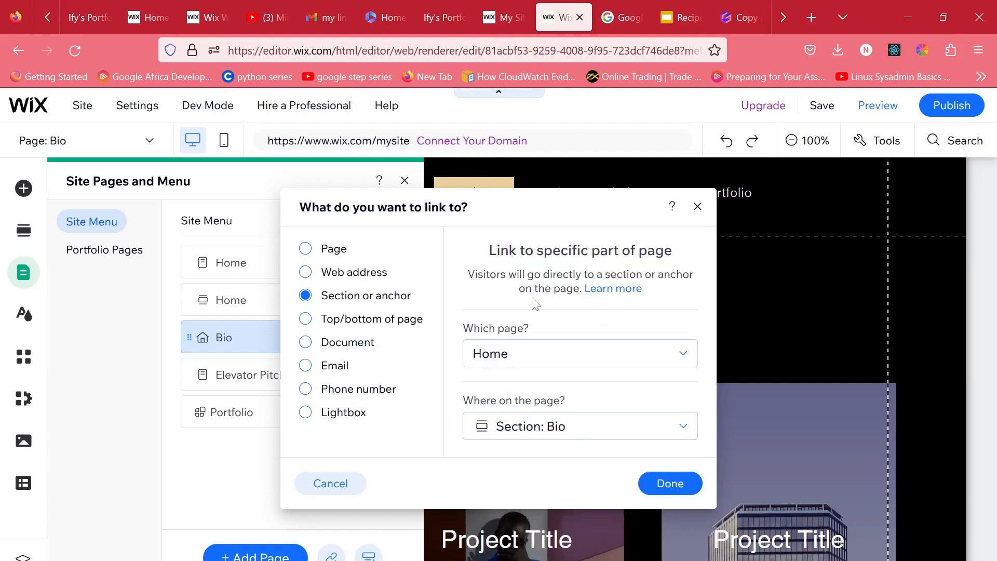
left_click(684, 481)
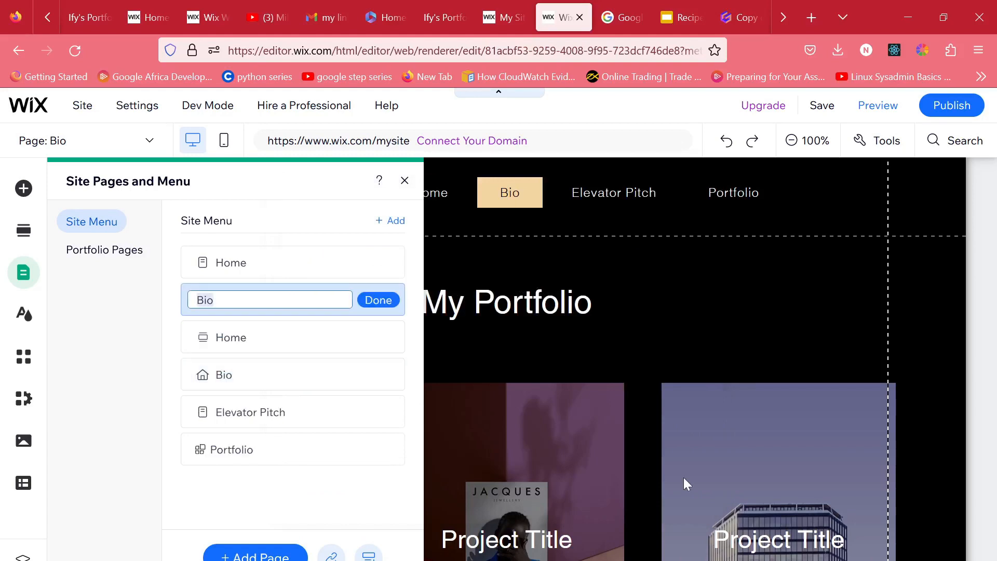
left_click(383, 299)
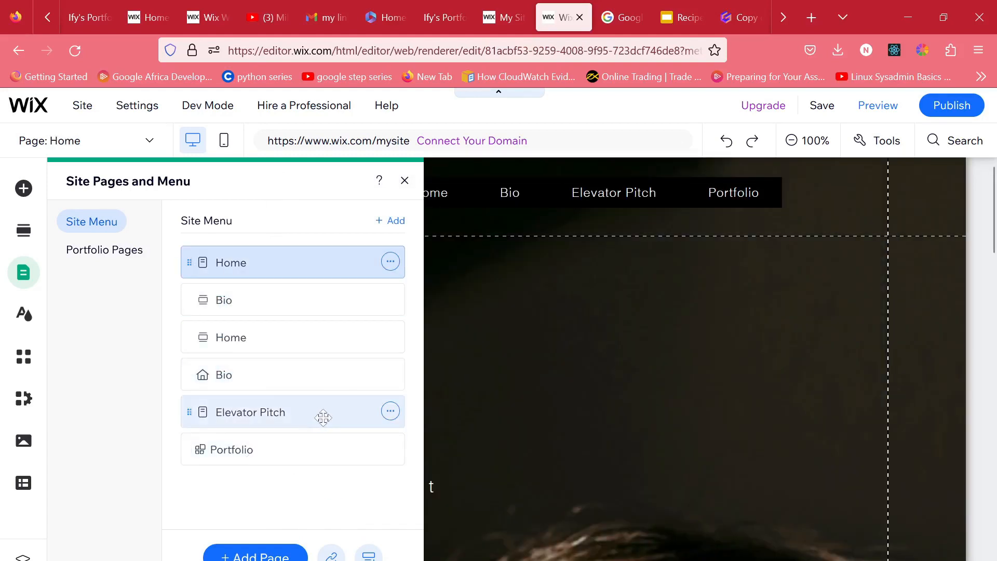
Step: Add a site menu link to Section: Elevator Pitch on the Home page, keeping the name Elevator Pitch
left_click(390, 411)
left_click(339, 414)
left_click(338, 556)
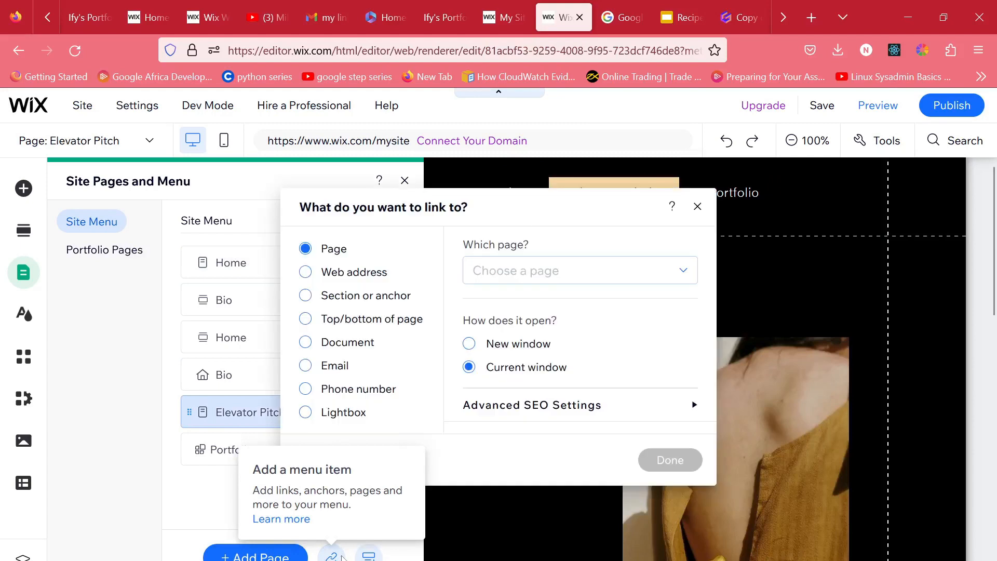
left_click(393, 303)
left_click(660, 353)
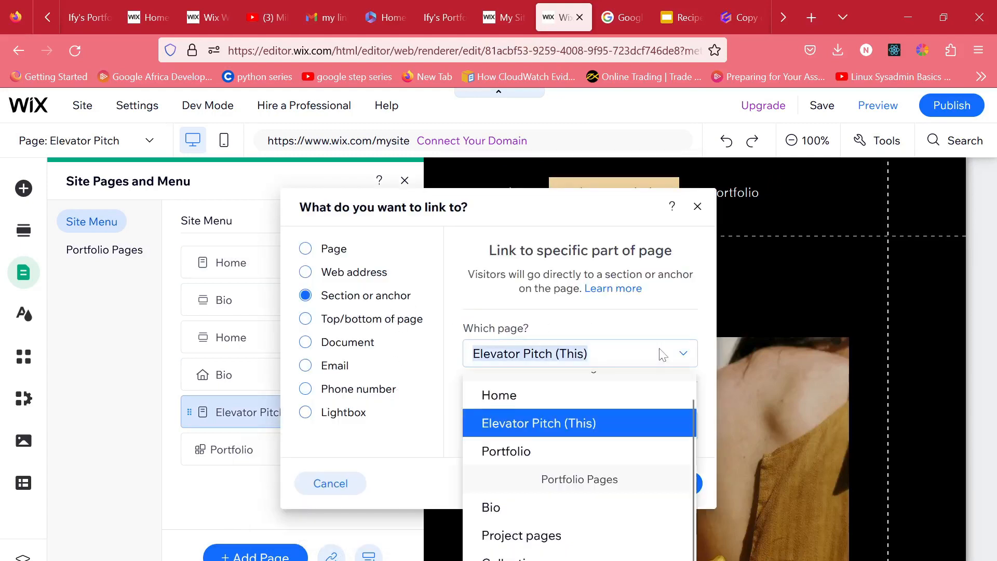
left_click(646, 407)
left_click(684, 427)
left_click(597, 317)
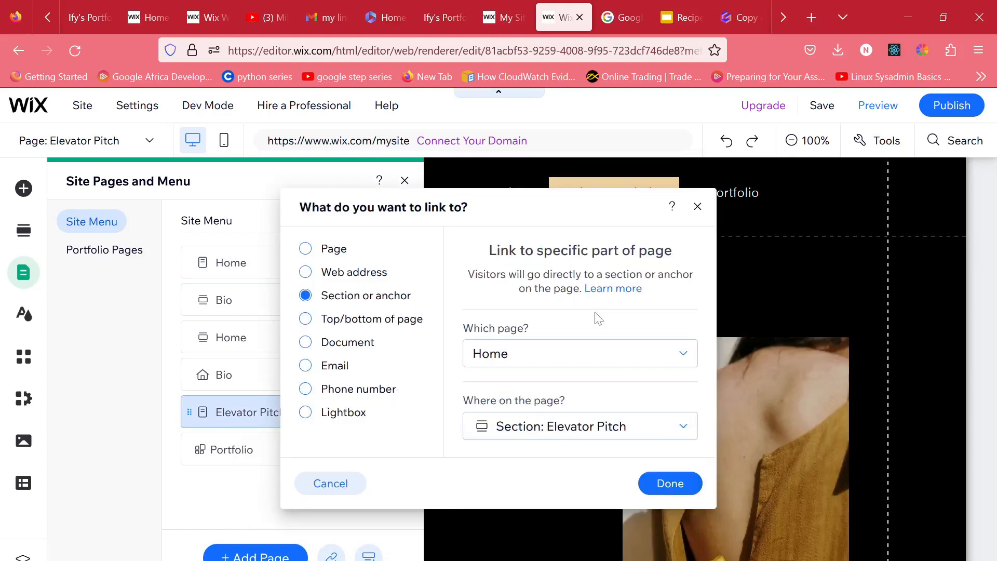
left_click(669, 484)
left_click(378, 450)
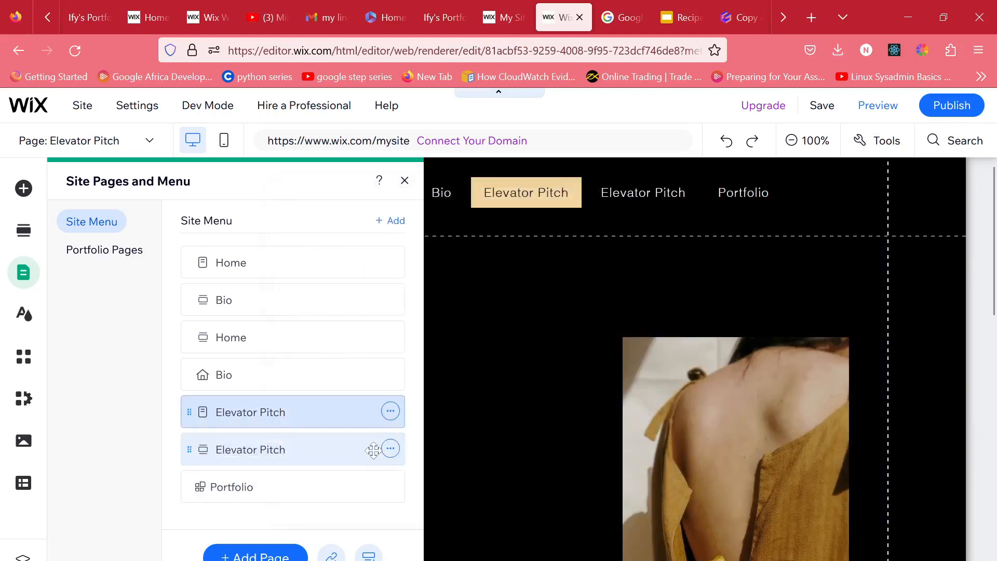
Step: Add a site menu link to Section: Portfolio on the Home page, keeping the name Portfolio
left_click(314, 488)
left_click(331, 555)
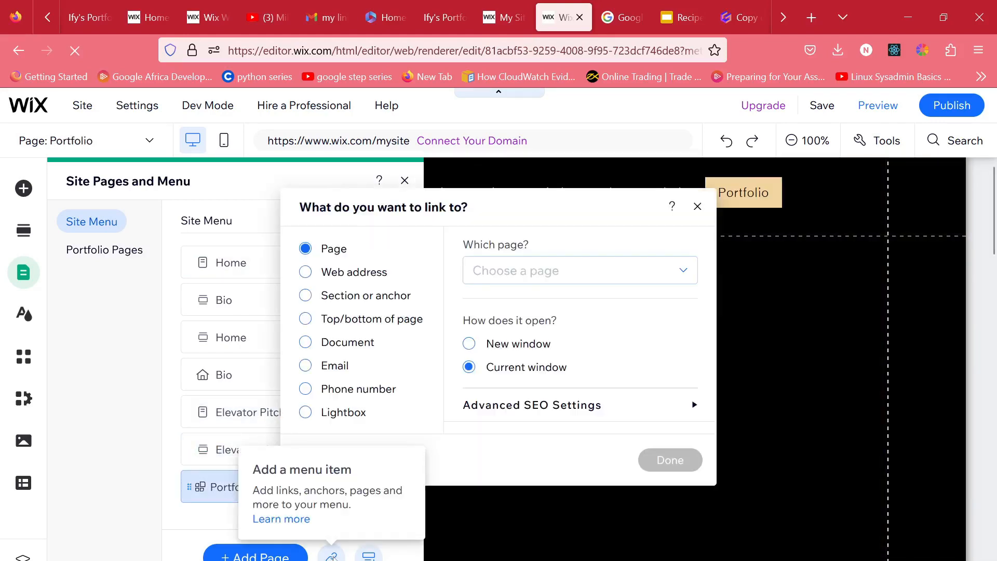
left_click(393, 300)
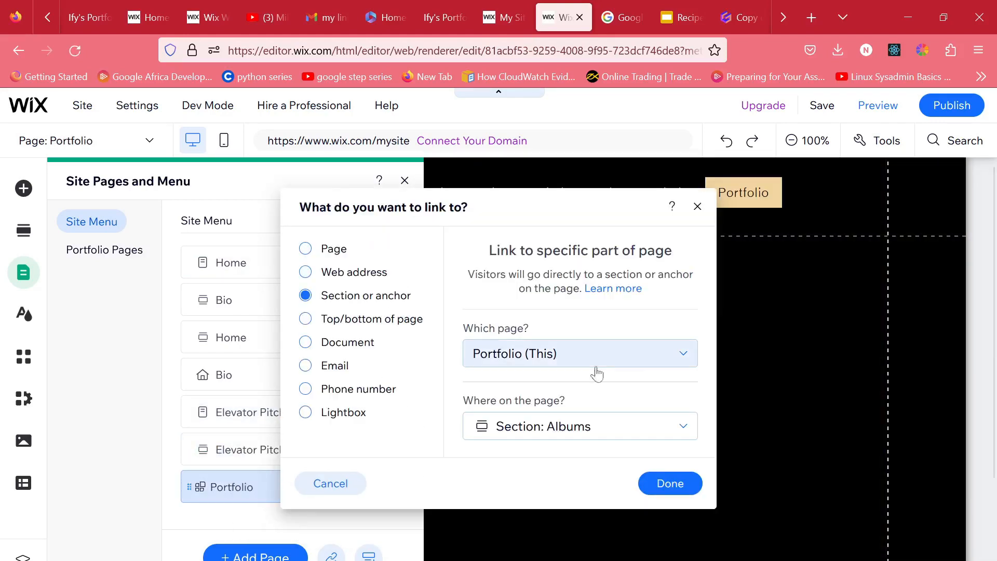
left_click(656, 355)
left_click(615, 404)
left_click(652, 436)
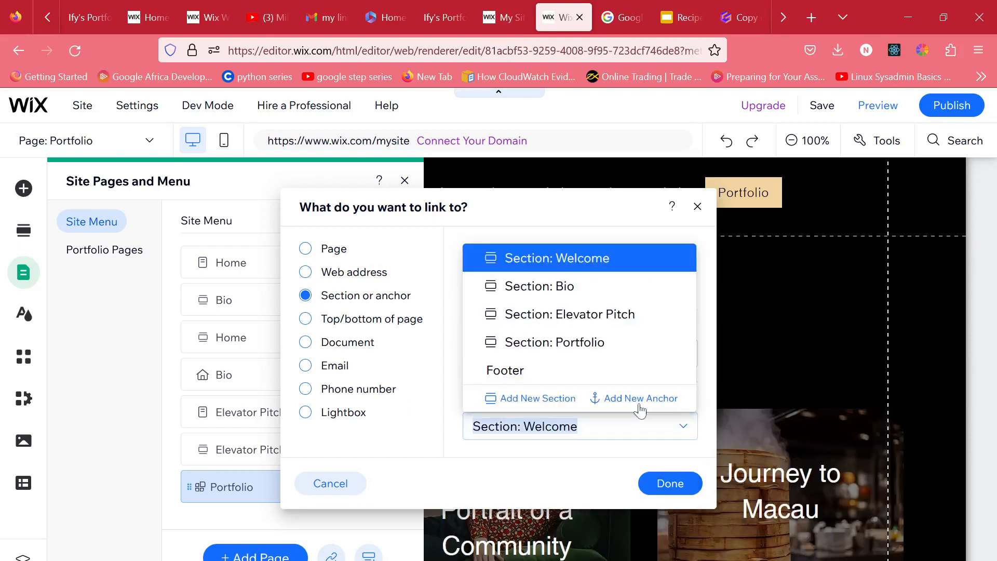
left_click(606, 345)
left_click(605, 355)
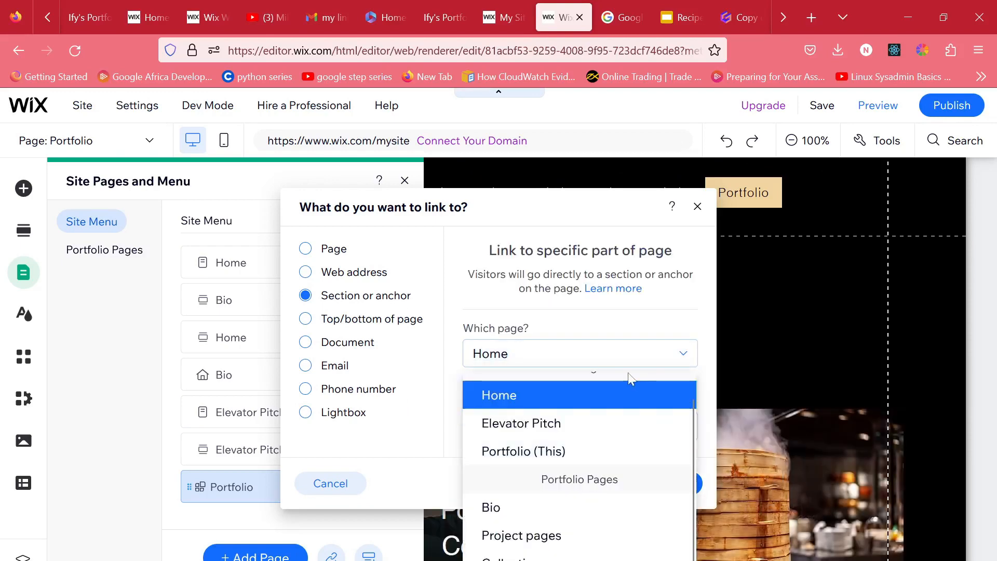
scroll(630, 378, "up", 2)
left_click(665, 297)
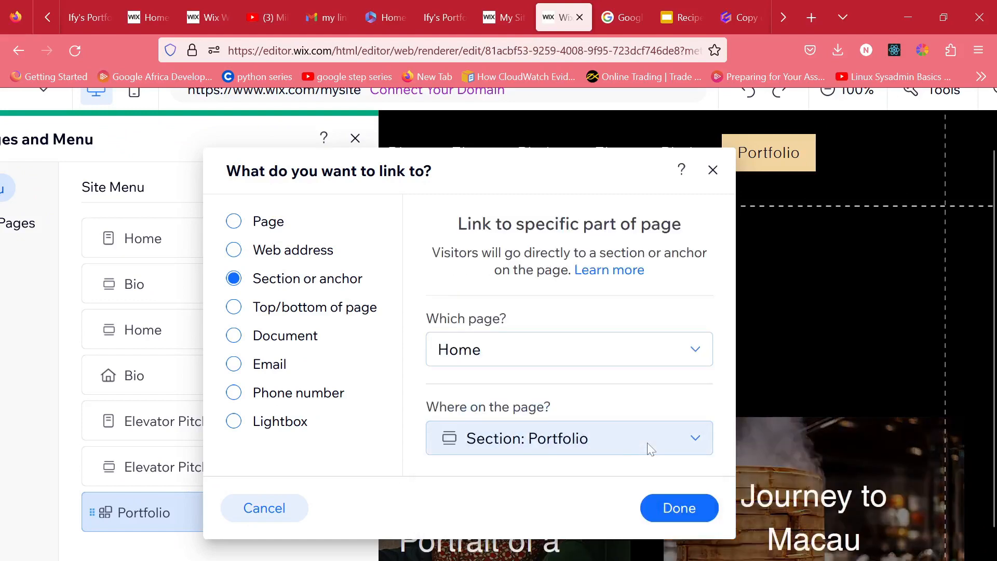
scroll(650, 448, "down", 2)
left_click(678, 480)
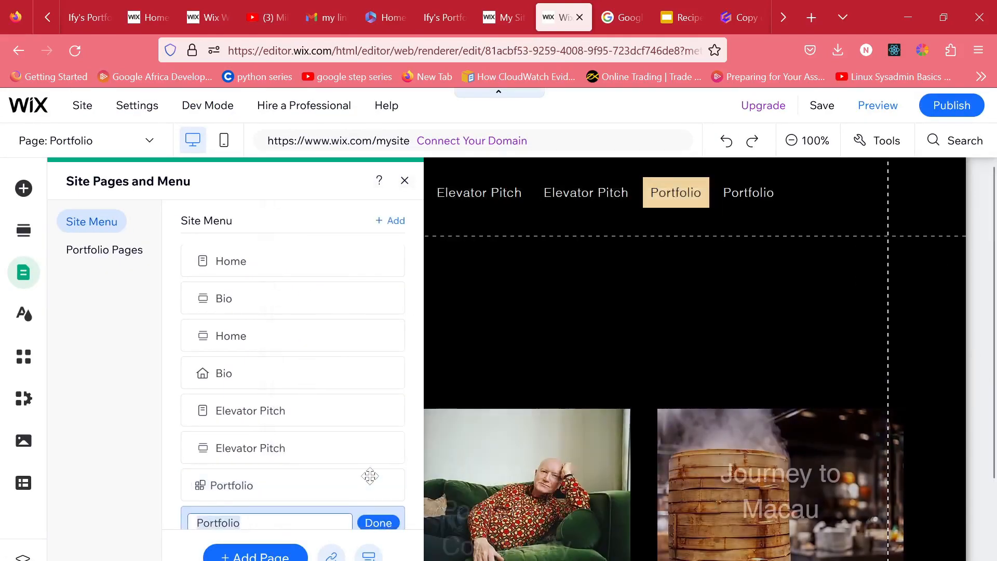
left_click(385, 526)
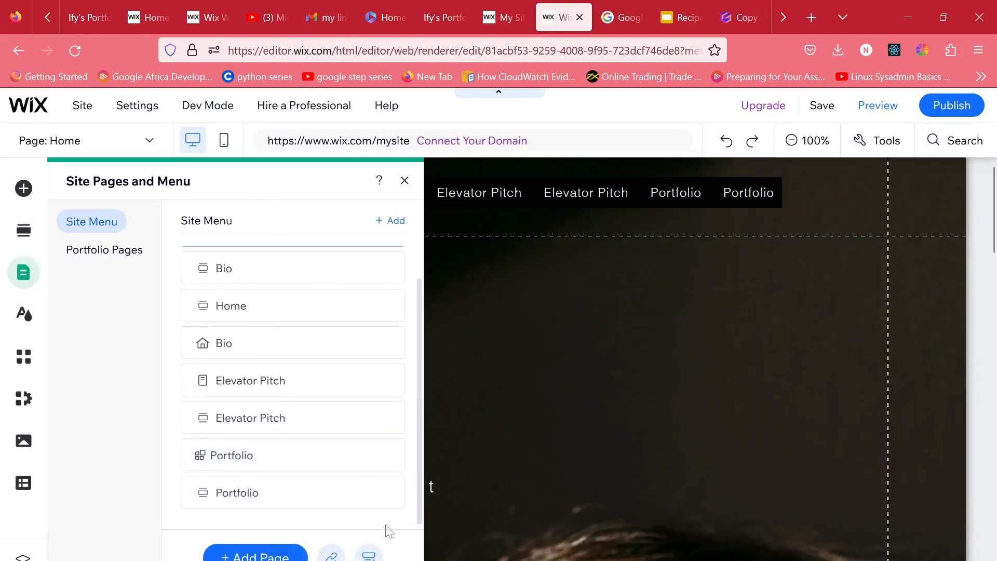
Step: Delete the original Bio page from the site menu and confirm uninstalling the Wix Portfolio app
left_click(507, 356)
left_click(310, 190)
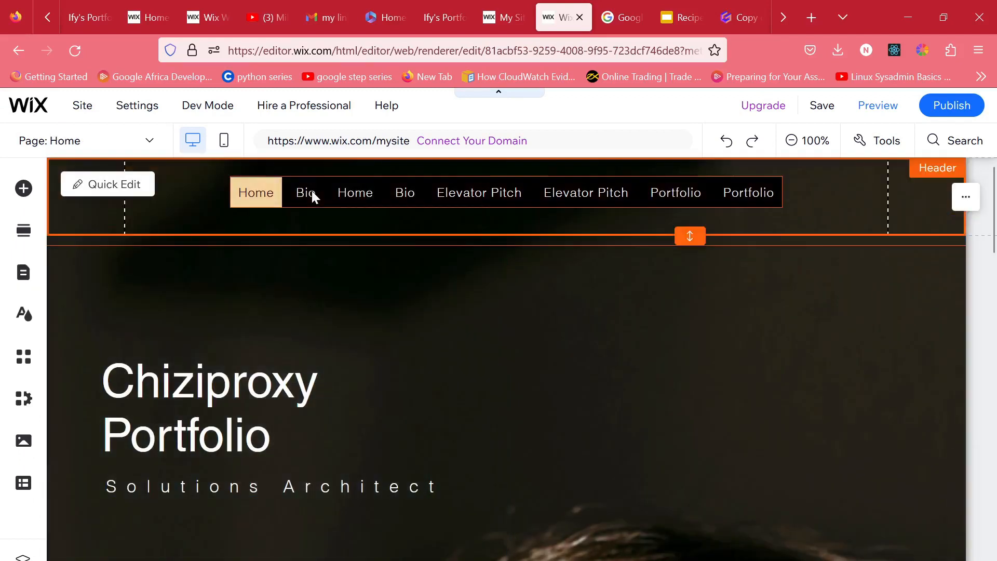
double_click(310, 191)
left_click(404, 181)
left_click(276, 242)
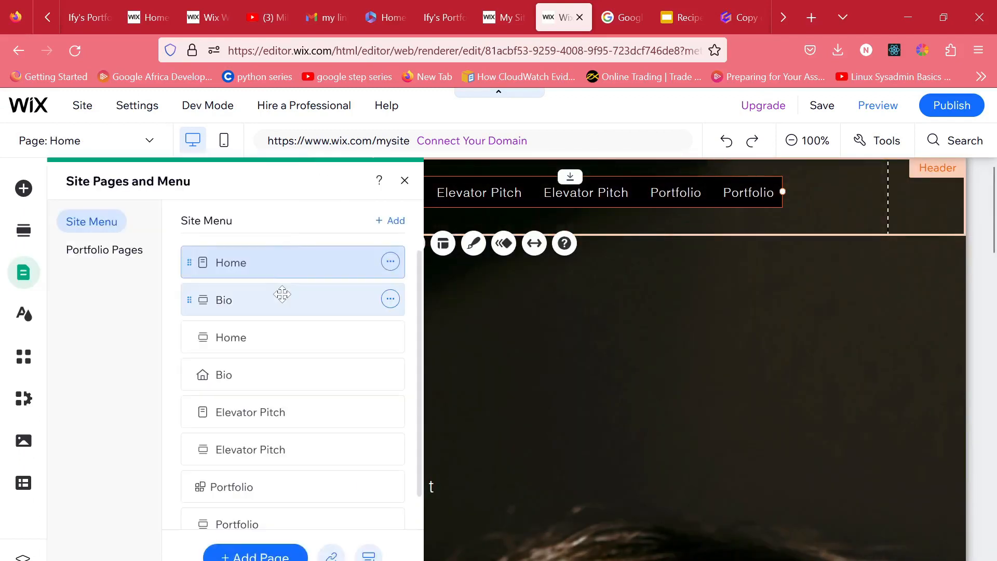
left_click(282, 295)
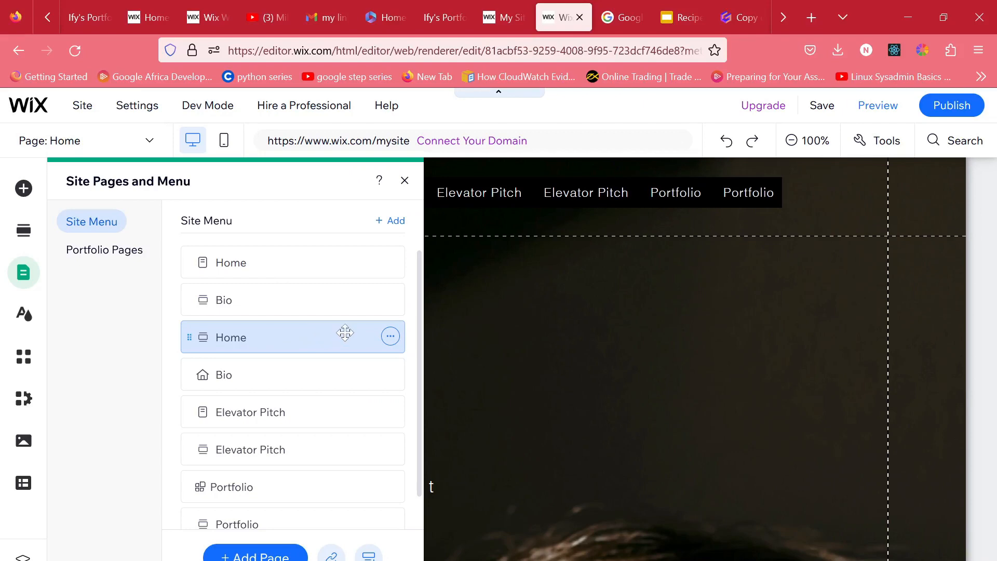
left_click(390, 375)
left_click(481, 477)
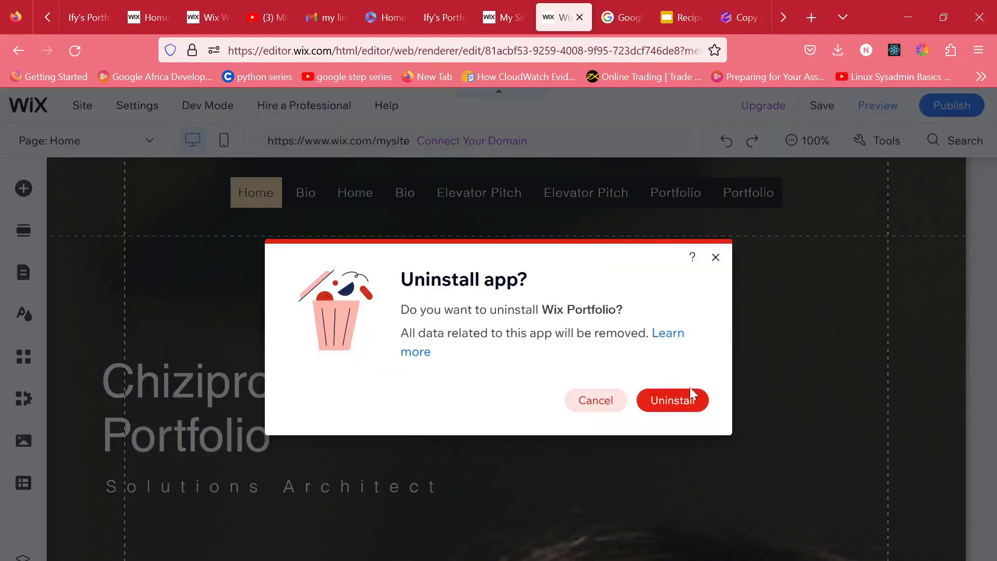
left_click(691, 397)
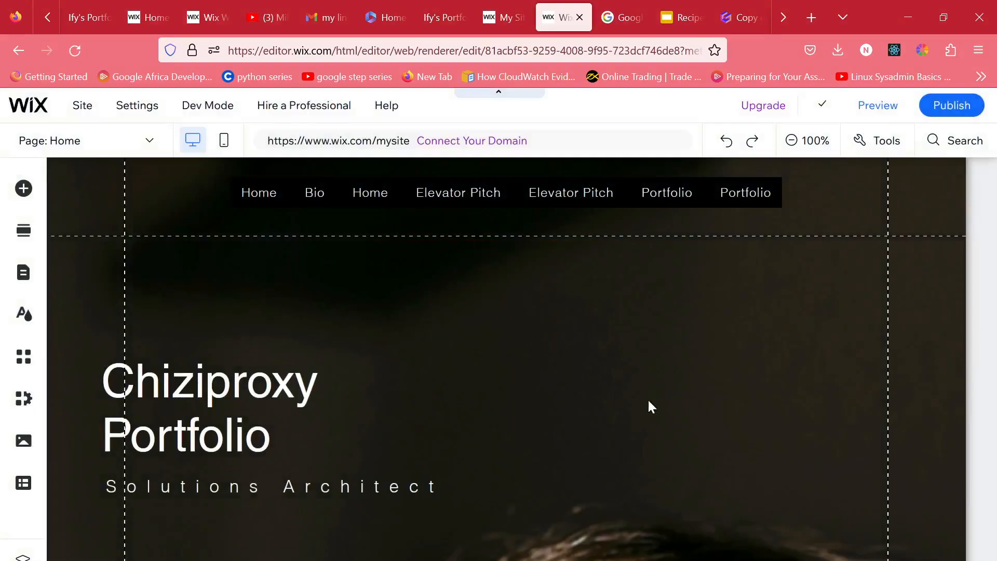
Step: Reopen the header menu's page management and bring up the options of the original Elevator Pitch page
left_click(281, 199)
left_click(275, 245)
left_click(365, 373)
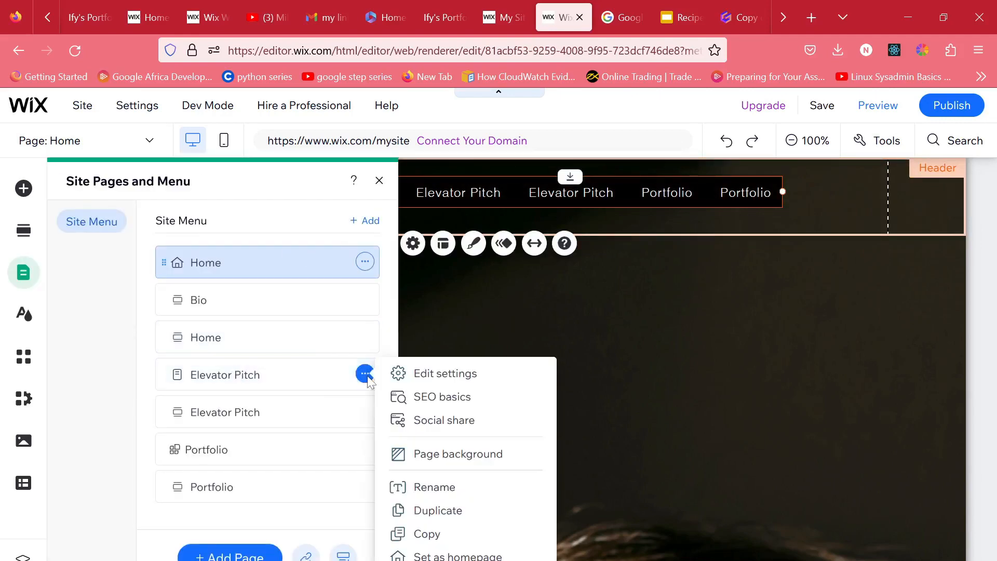
left_click(368, 376)
left_click(369, 376)
key("super+s")
key("super+s")
left_click(369, 376)
key("super+s")
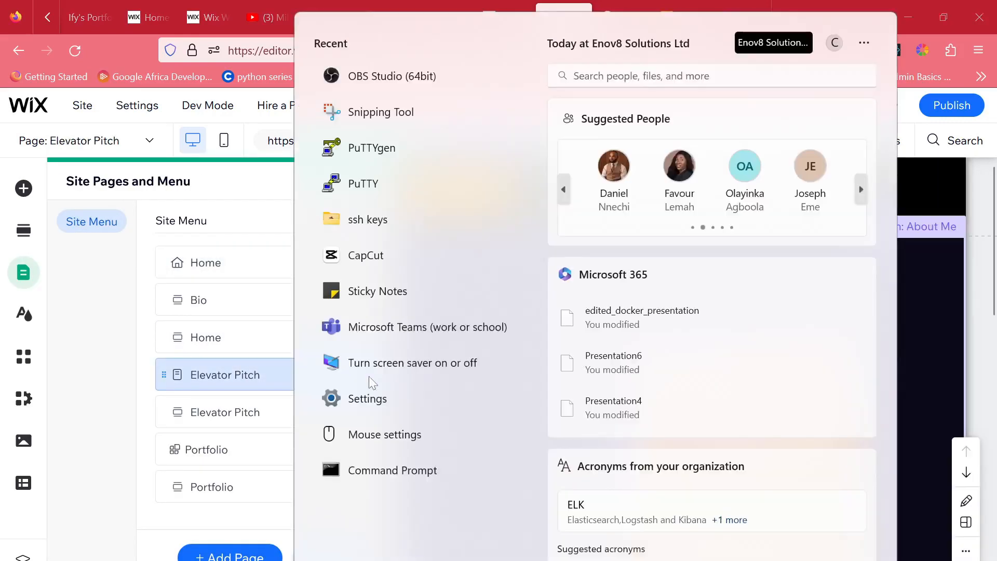
left_click(369, 376)
left_click(369, 376)
Step: Delete the original Elevator Pitch and Portfolio pages from the site menu, leaving their section links in place
left_click(365, 374)
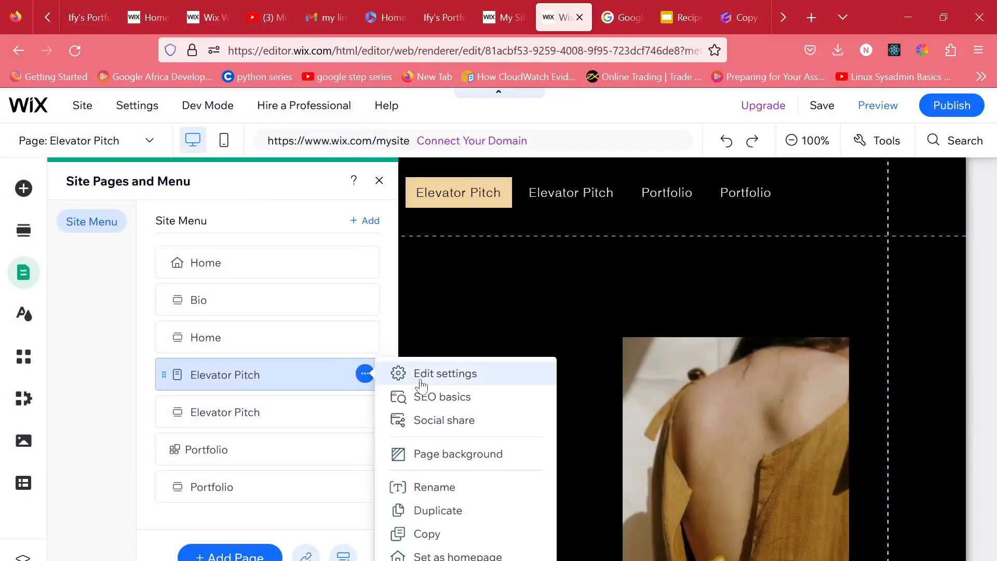
left_click(437, 560)
left_click(693, 400)
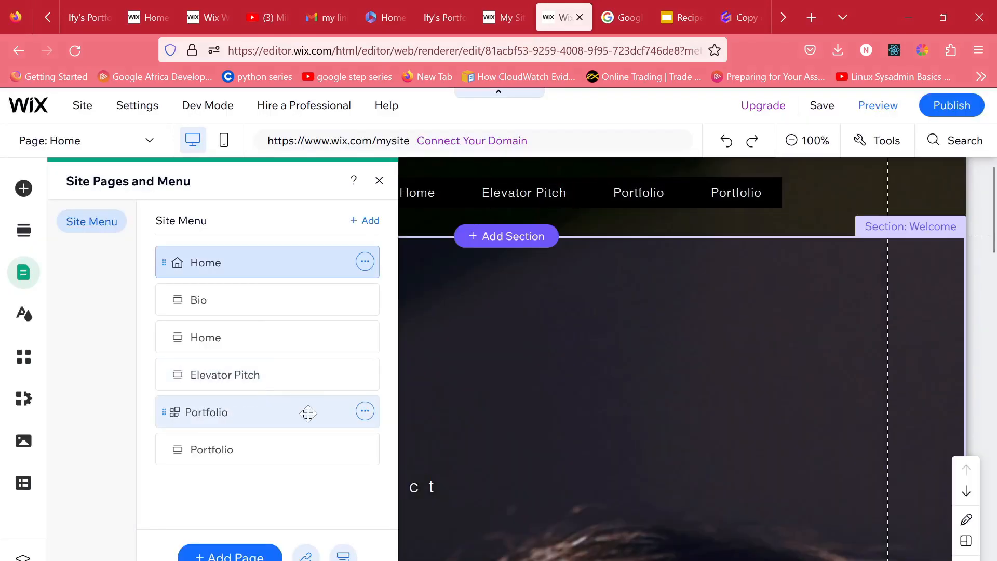
left_click(365, 411)
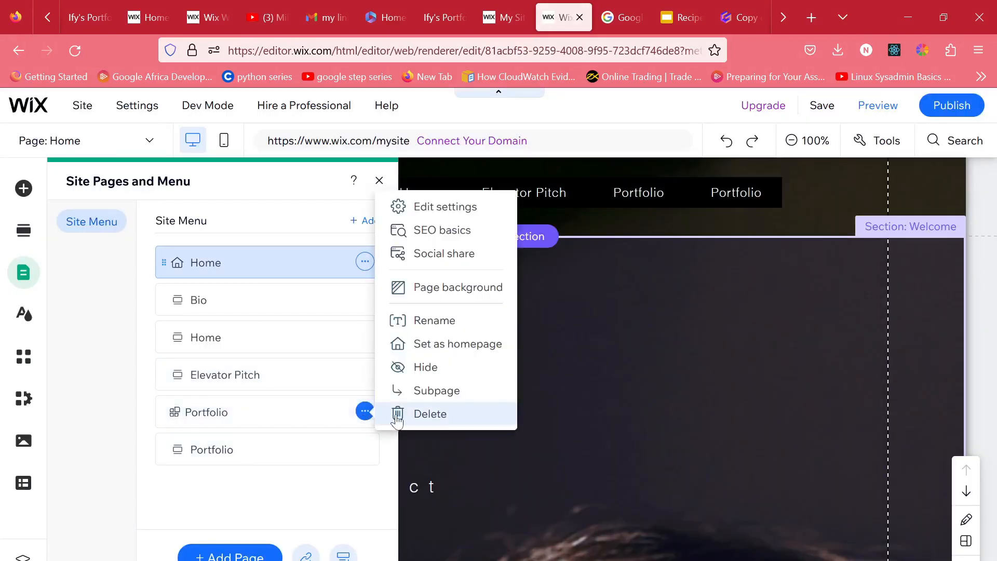
left_click(423, 414)
left_click(683, 405)
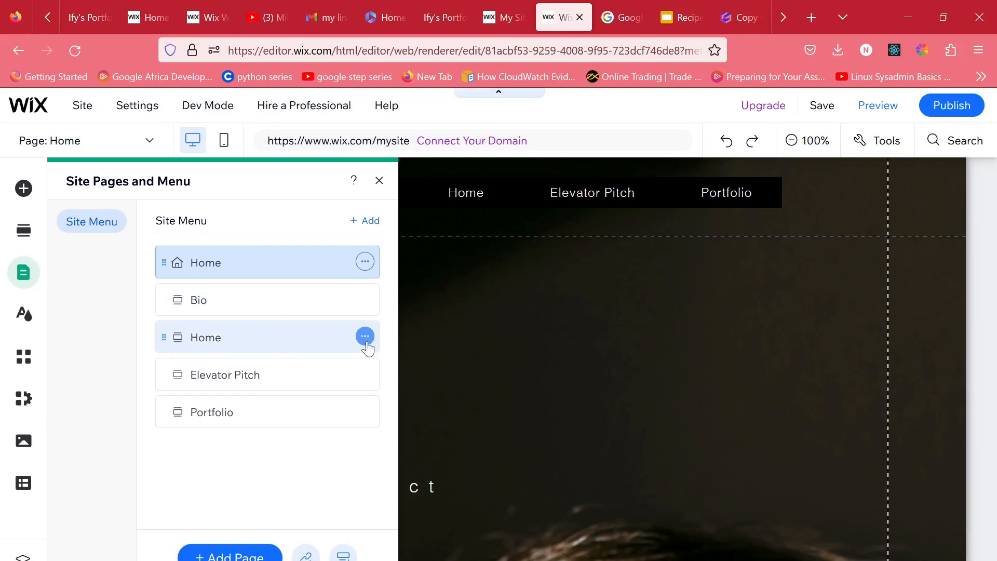
Step: Remove the duplicate Home section link from the site menu and close the site pages management
left_click(365, 336)
left_click(427, 454)
left_click(379, 181)
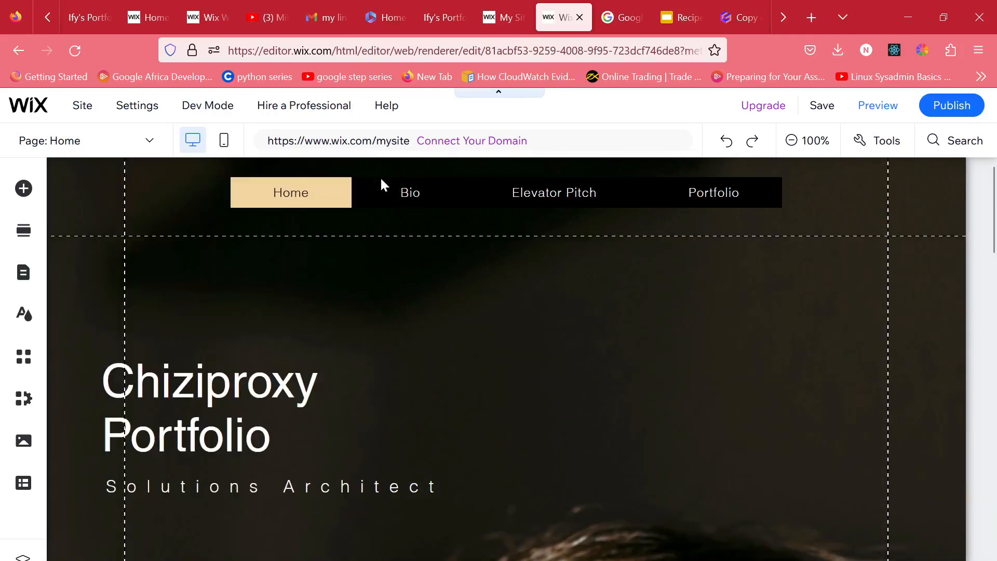
Step: Save the site and dismiss the save confirmation without publishing
scroll(478, 396, "down", 10)
scroll(478, 400, "up", 15)
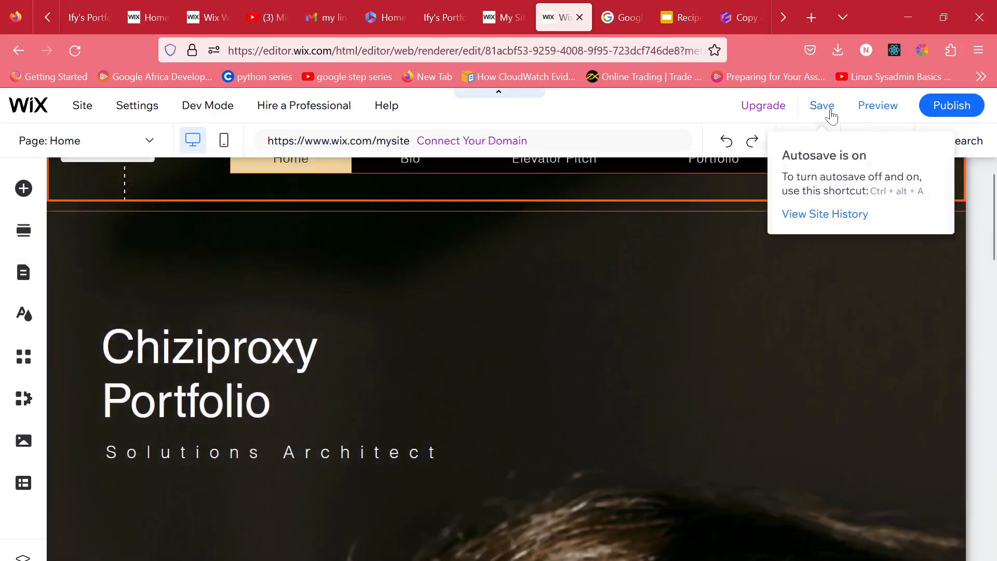
left_click(823, 106)
left_click(675, 478)
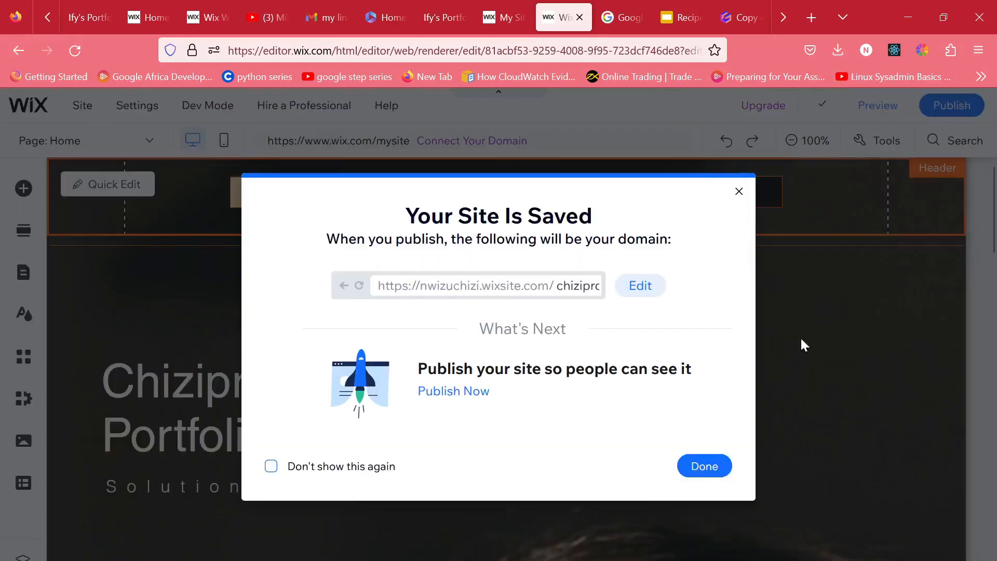
left_click(714, 470)
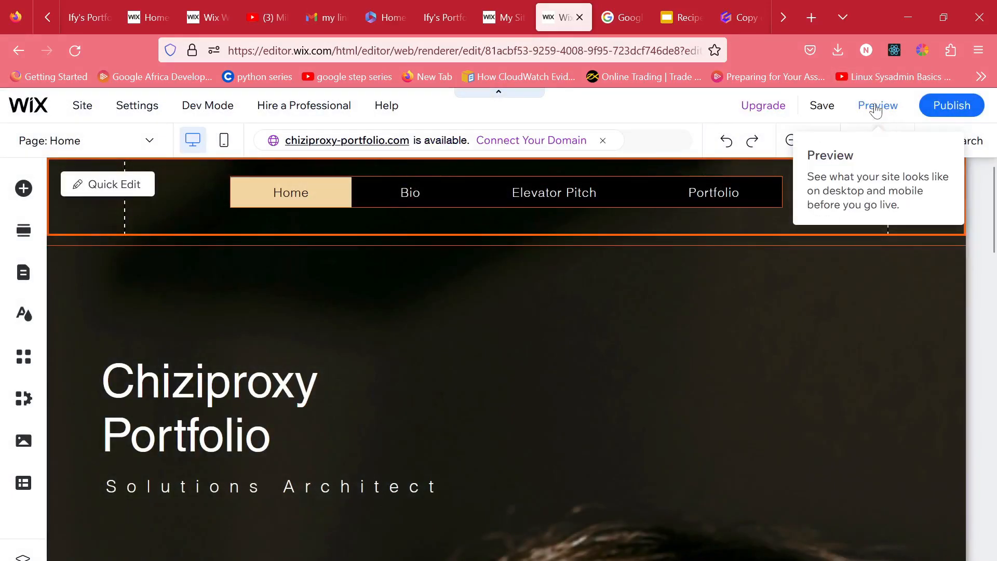
Step: Preview the site and test the header menu's Bio link
left_click(877, 107)
left_click(413, 205)
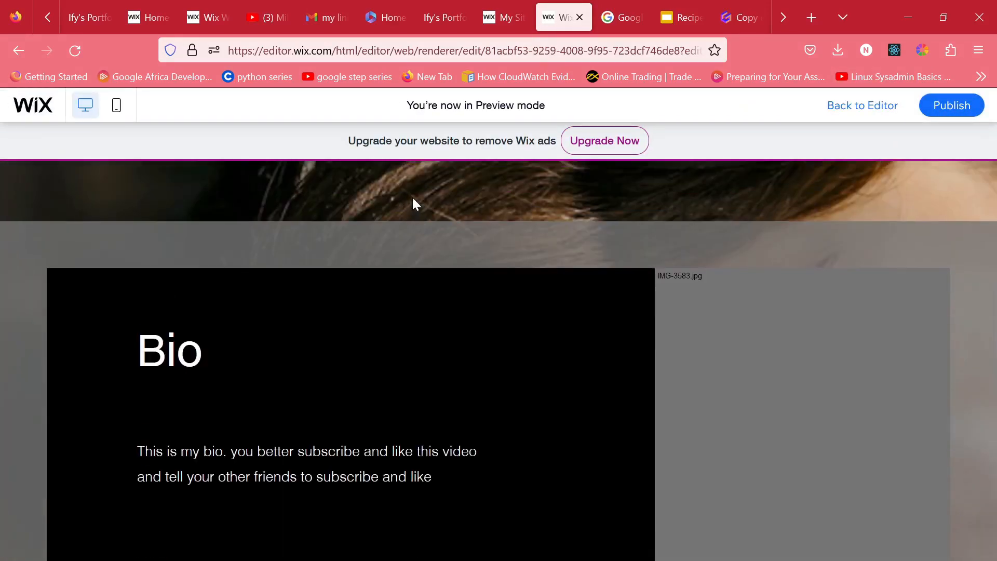
Step: Test the Elevator Pitch and Portfolio menu links in the preview and open the PDF from the portfolio button
scroll(546, 210, "up", 5)
left_click(544, 211)
scroll(544, 204, "up", 5)
left_click(711, 197)
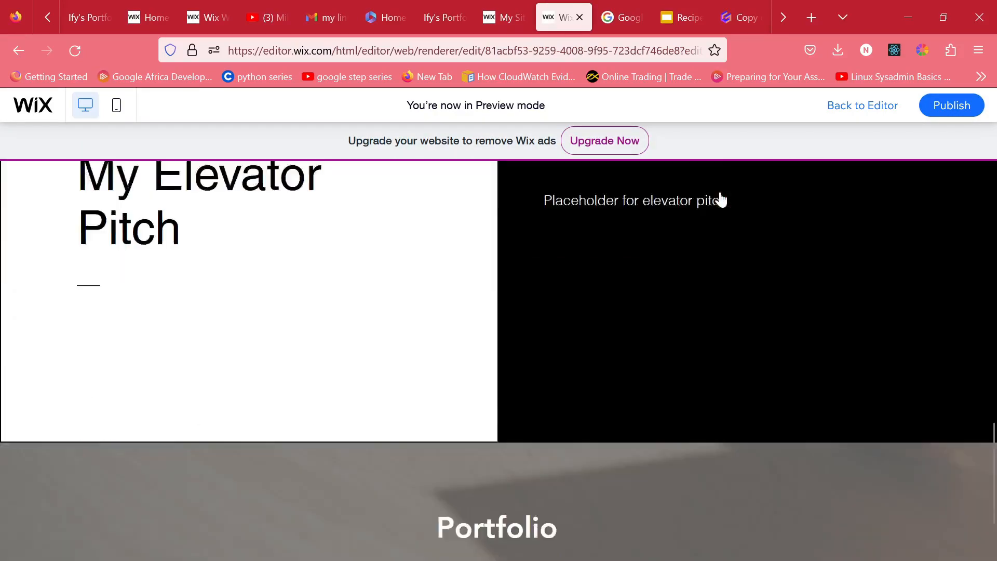
left_click(594, 396)
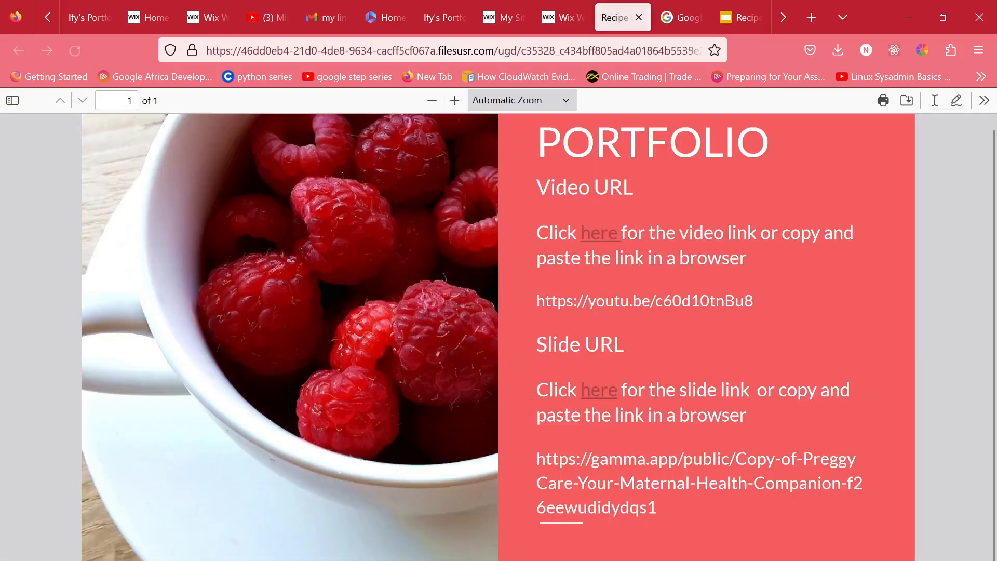
Step: Publish the site from the preview, then view the live version and test its Bio link
left_click(573, 15)
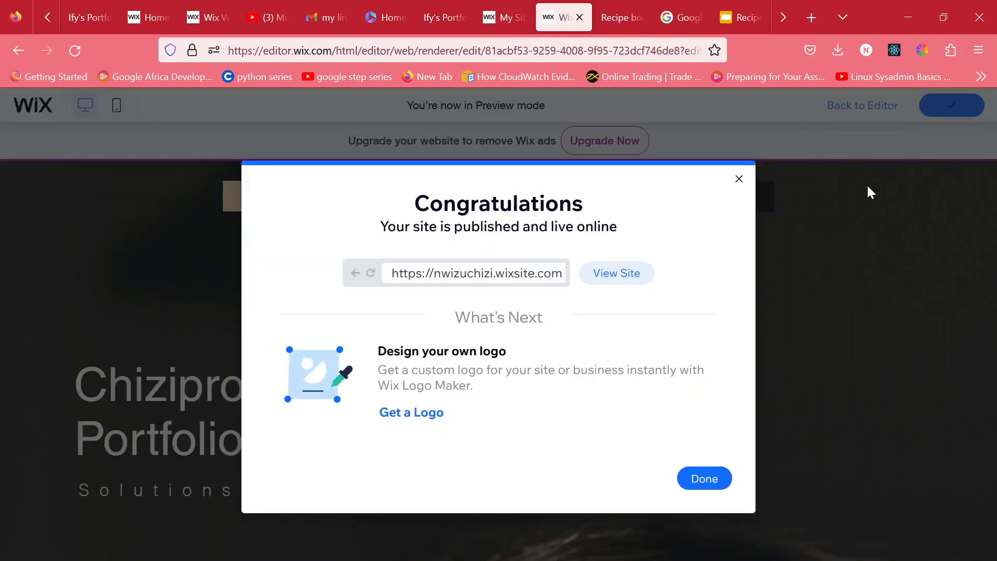
left_click(628, 272)
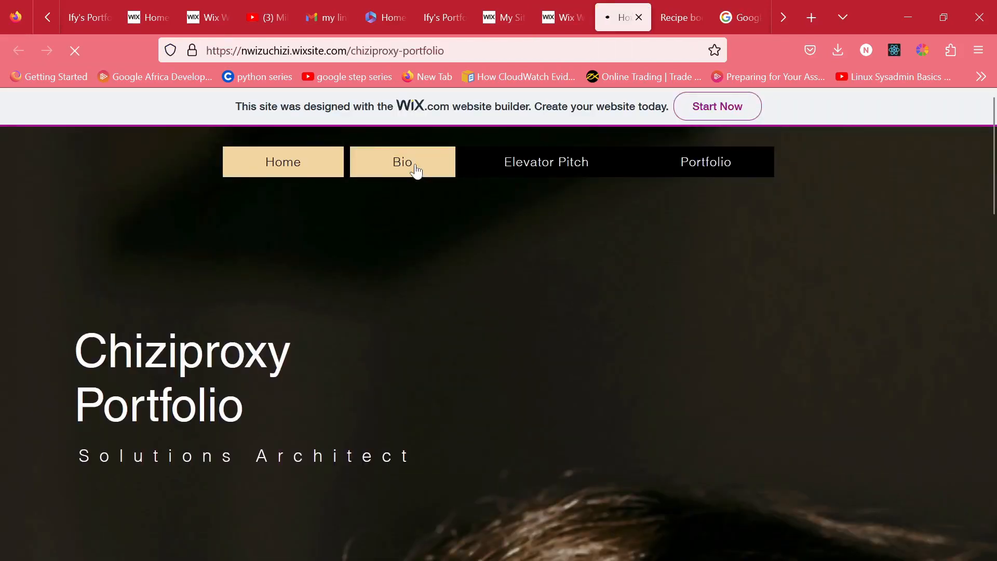
left_click(403, 162)
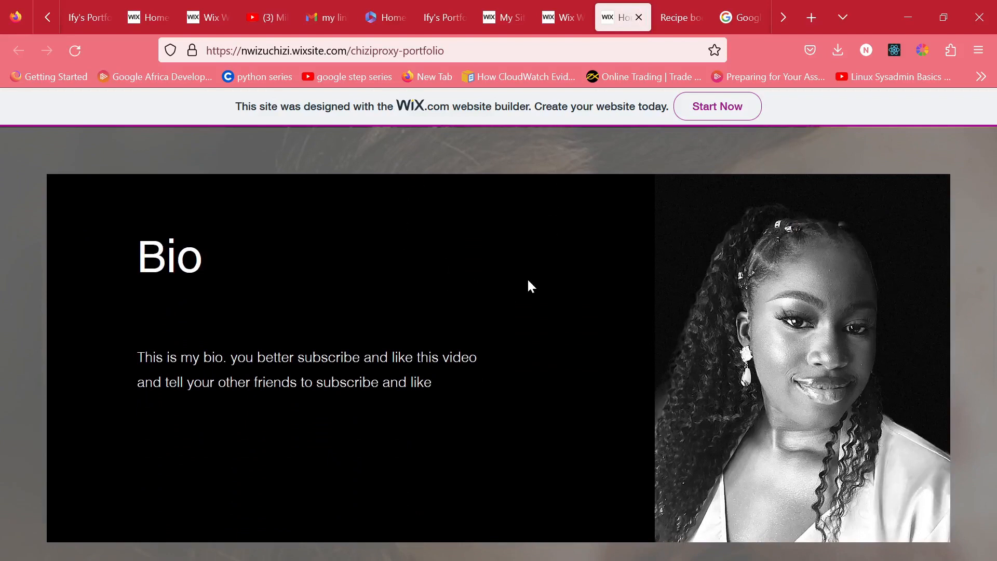
left_click(562, 8)
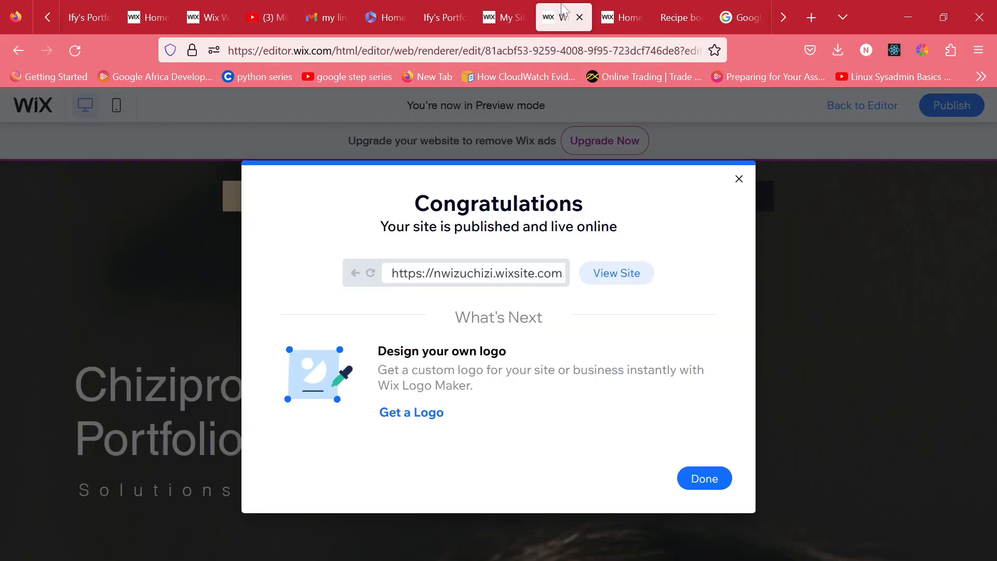
Step: Dismiss the publish confirmation, return to the editor and apply the solid black design to the header
left_click(717, 473)
left_click(872, 107)
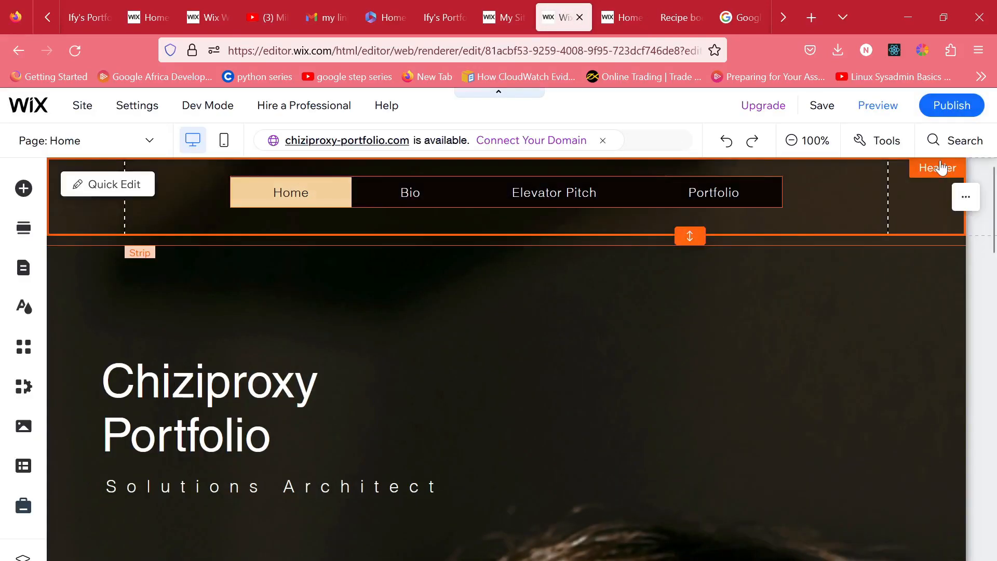
right_click(962, 196)
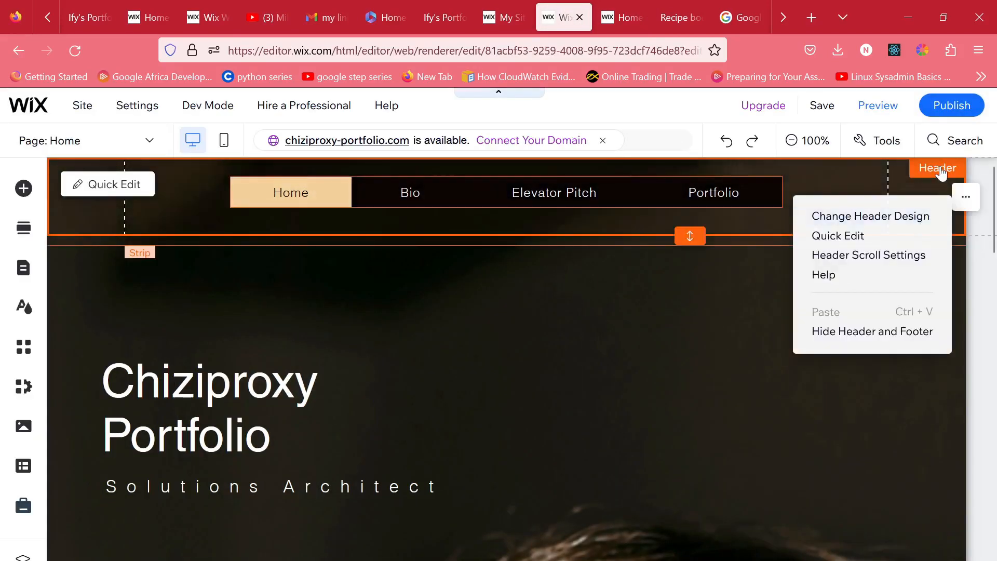
left_click(921, 219)
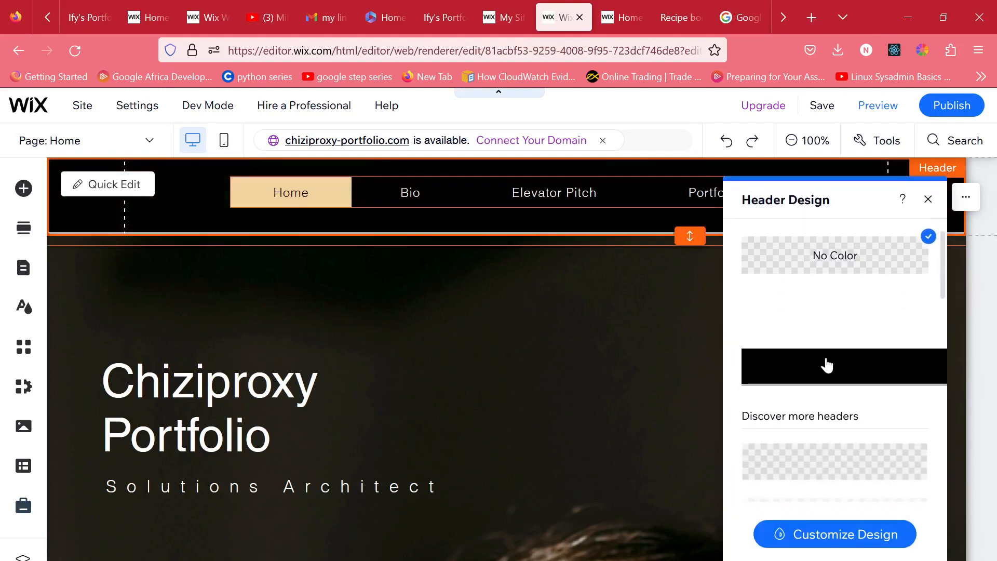
left_click(827, 365)
left_click(929, 199)
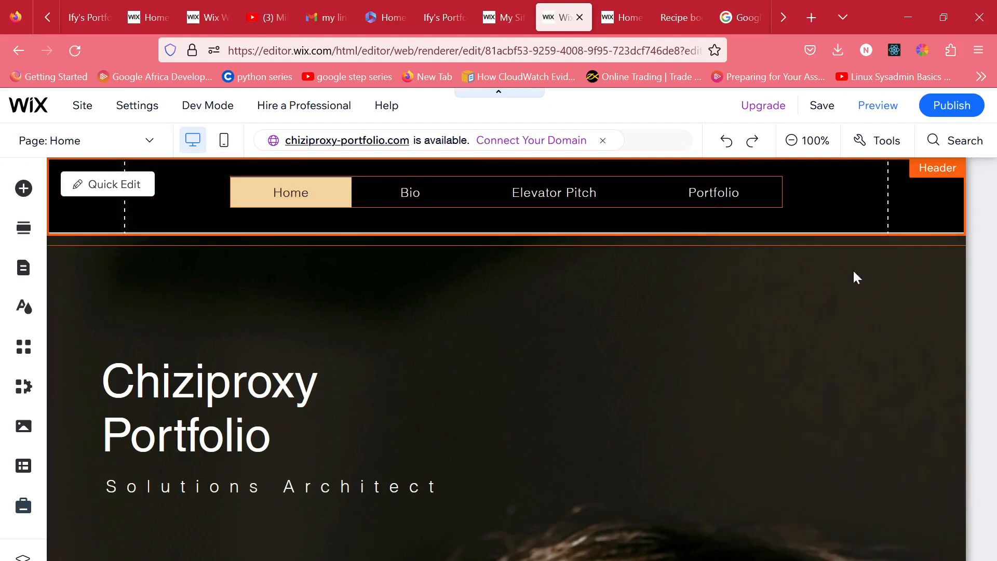
left_click(724, 336)
left_click(723, 336)
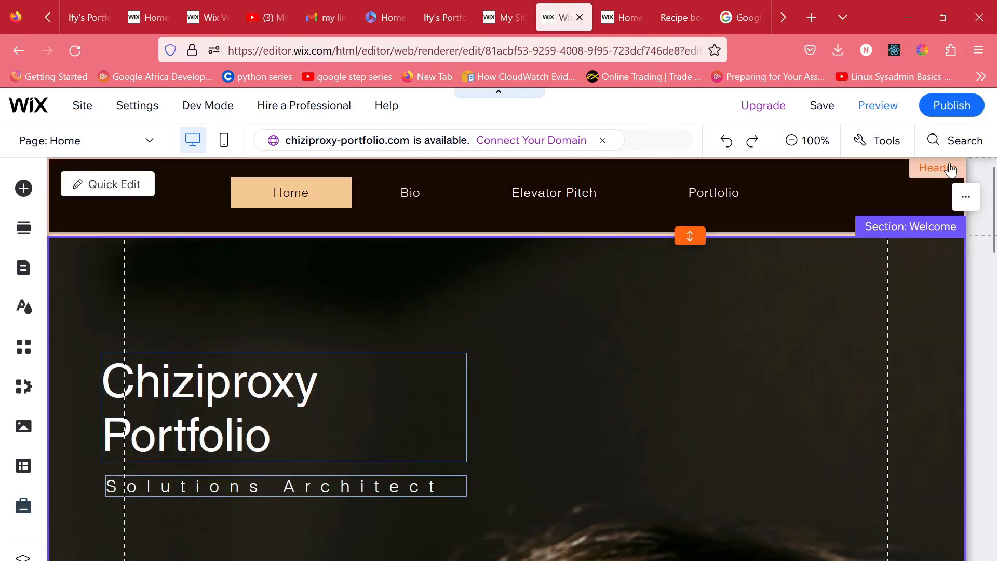
Step: Set the header's scroll behaviour to Freezes
left_click(951, 169)
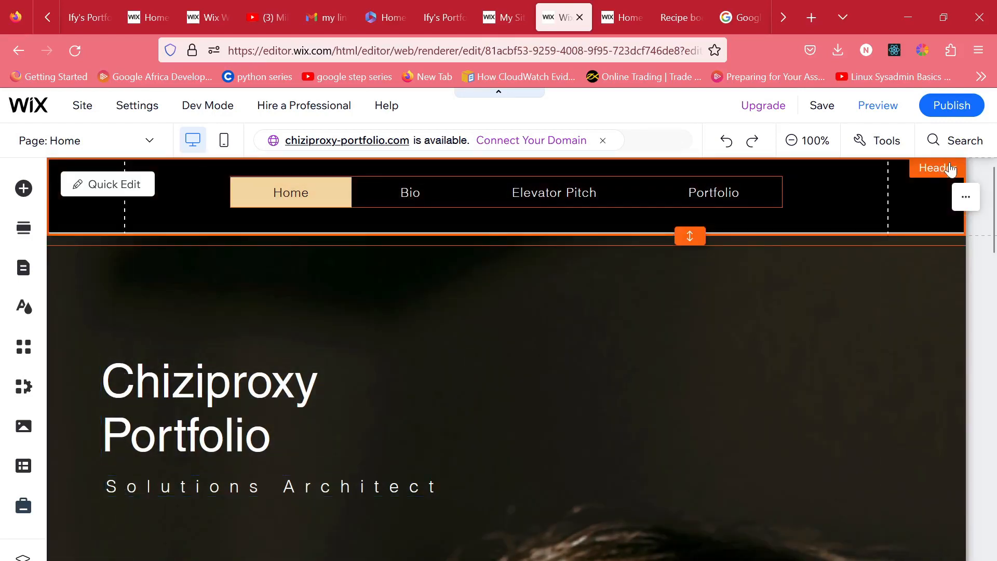
left_click(965, 196)
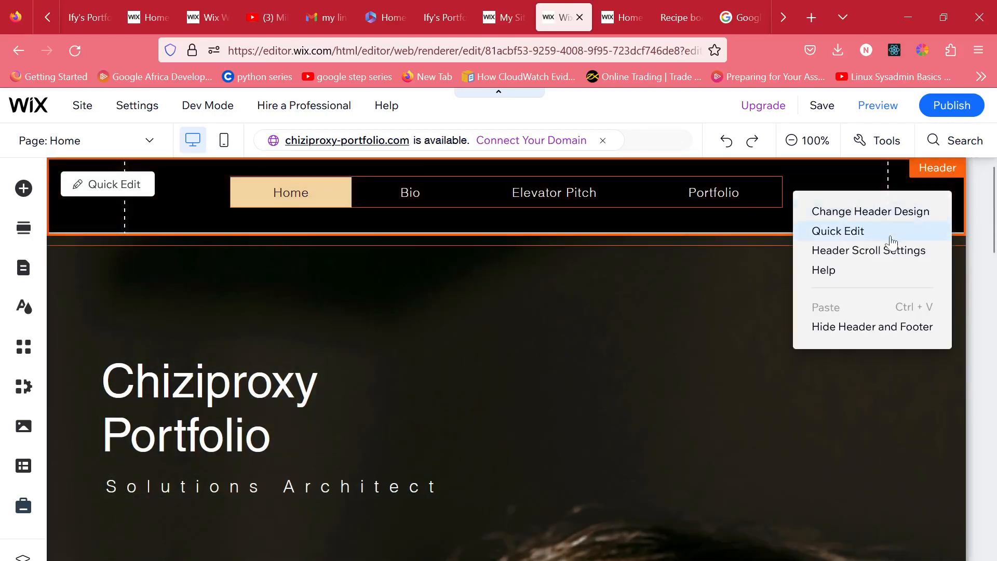
left_click(890, 250)
left_click(896, 316)
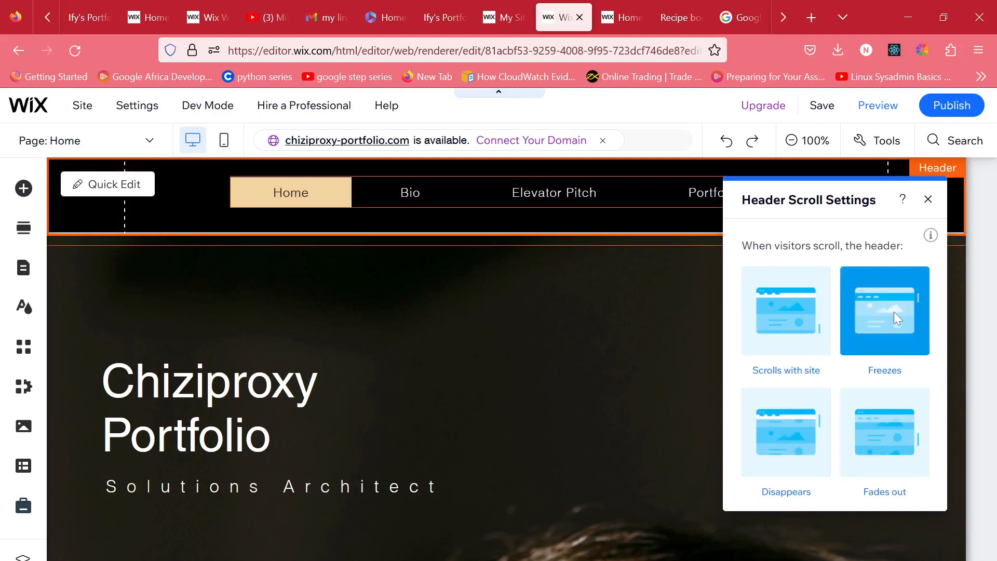
left_click(929, 201)
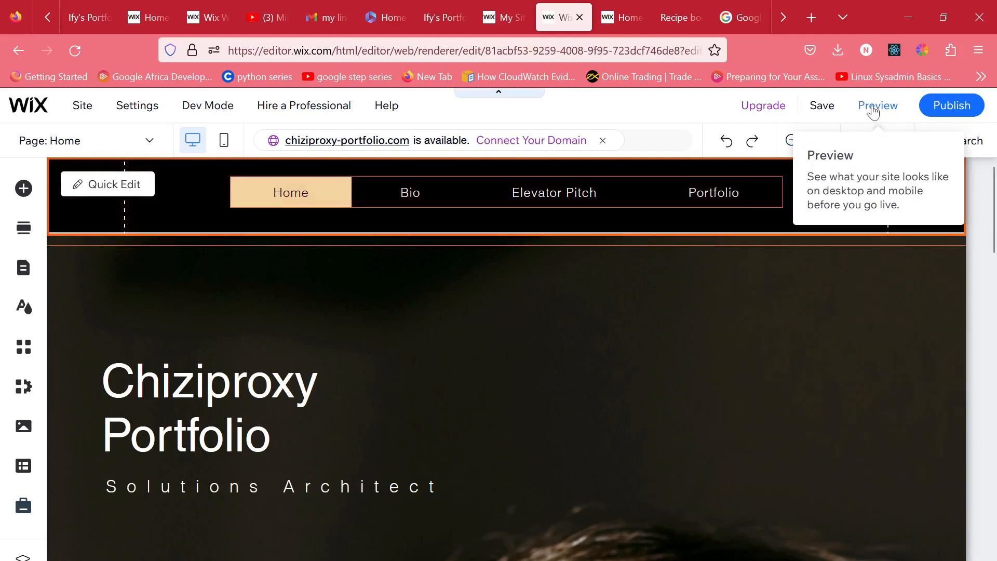
Step: Preview the site, scroll to check the frozen header, test all four menu links and return to the editor
left_click(876, 108)
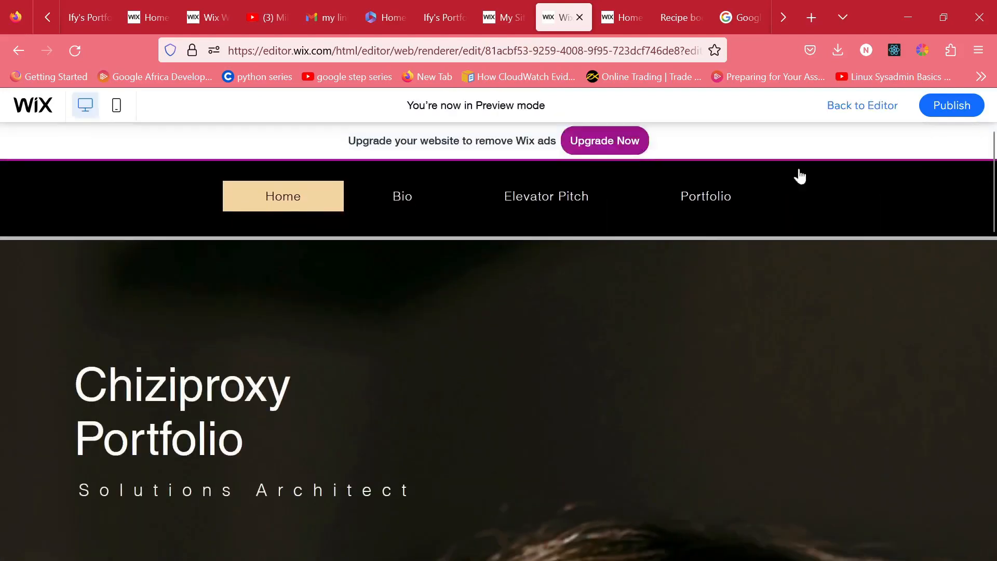
scroll(692, 341, "down", 3)
scroll(692, 341, "down", 5)
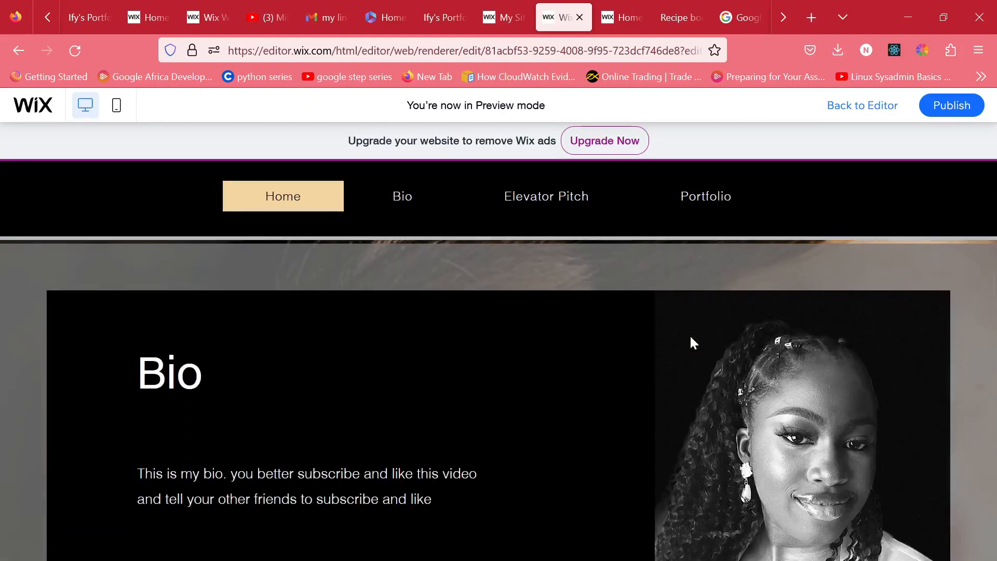
left_click(413, 199)
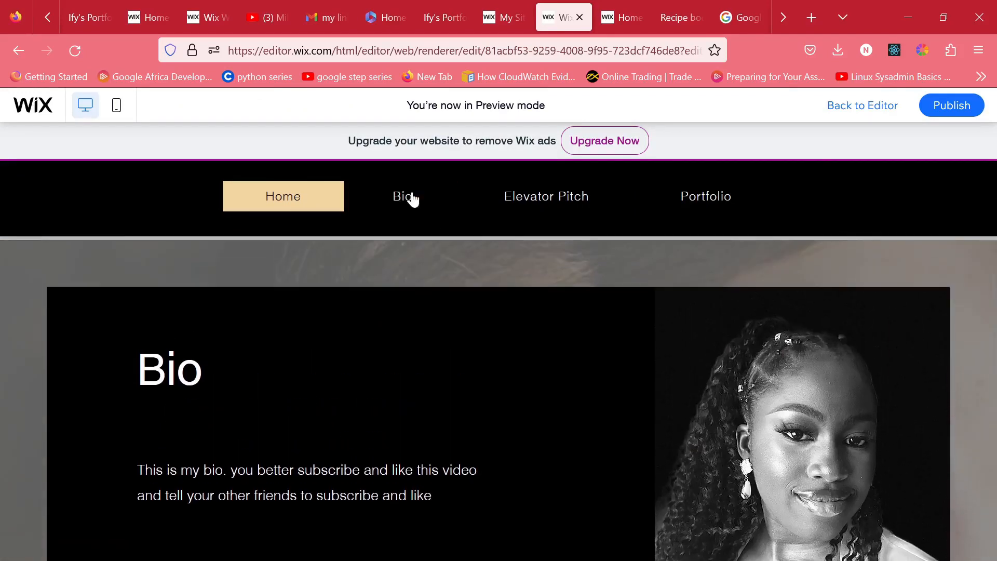
left_click(540, 204)
left_click(712, 197)
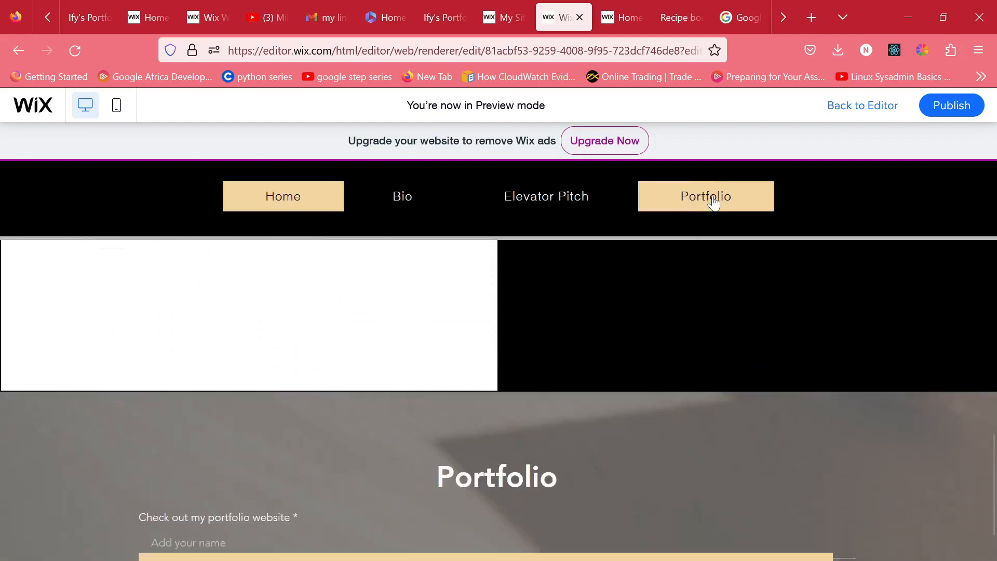
left_click(439, 204)
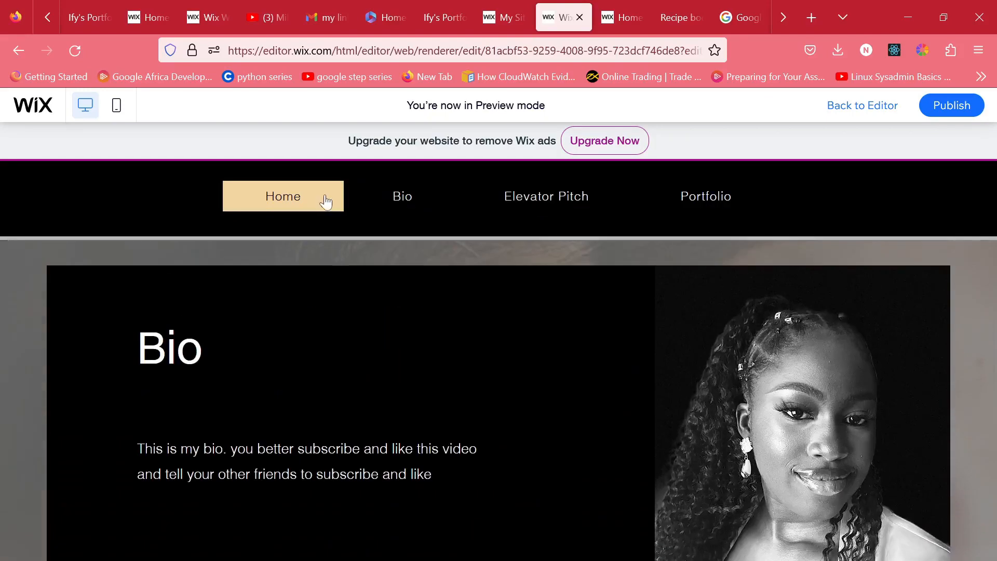
left_click(325, 199)
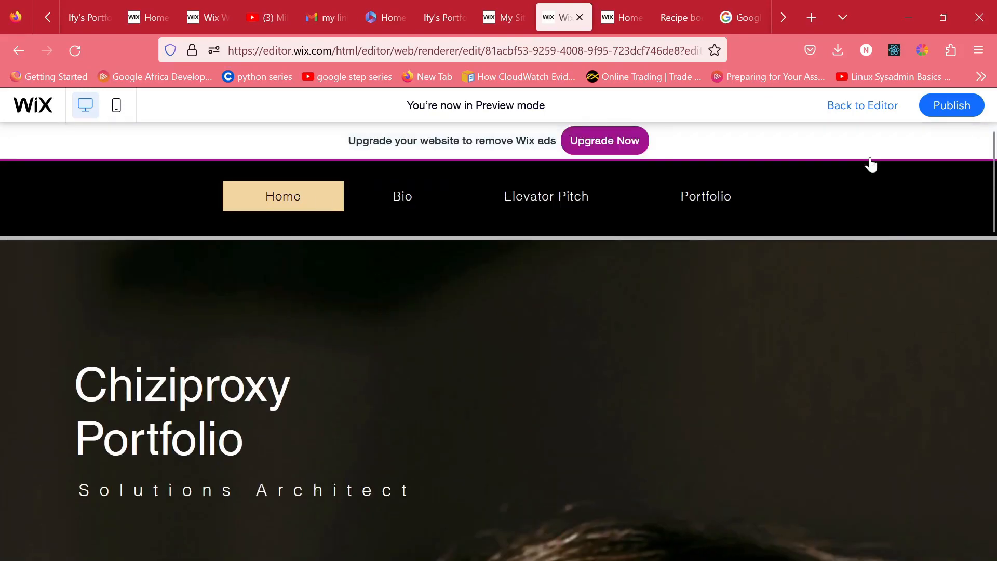
left_click(862, 106)
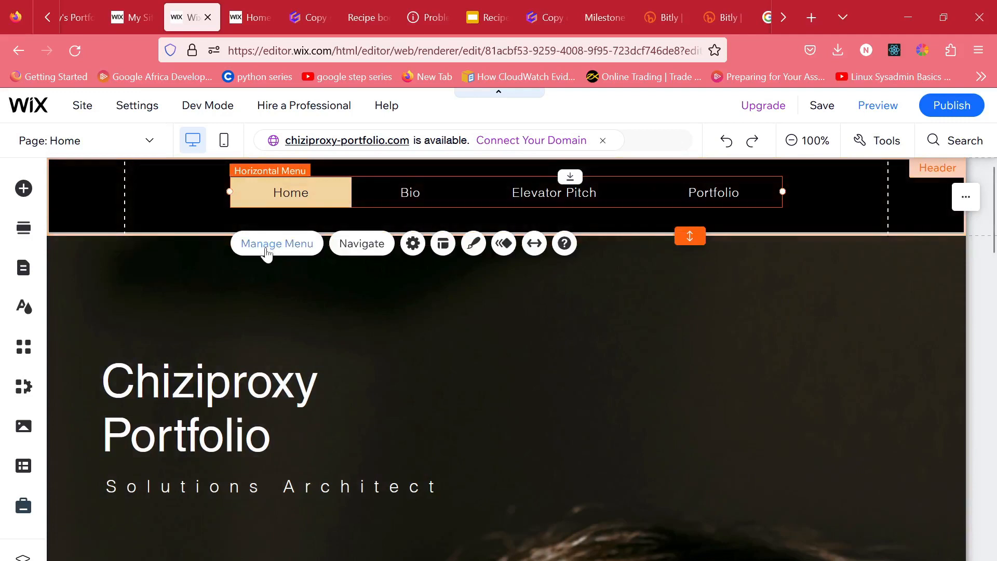
Step: Add a site menu link to the Home page's Welcome section and name it HomePage
left_click(266, 250)
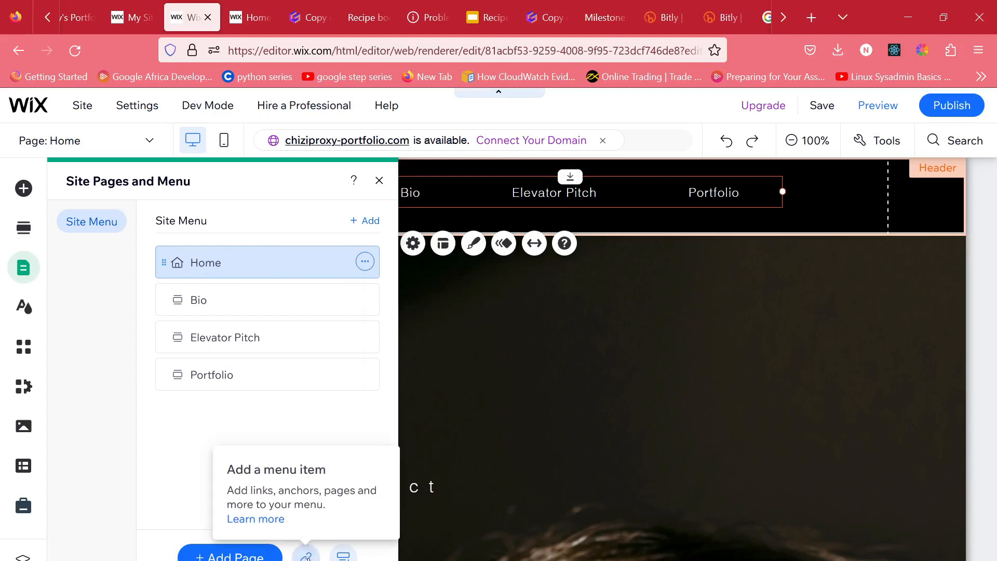
left_click(307, 556)
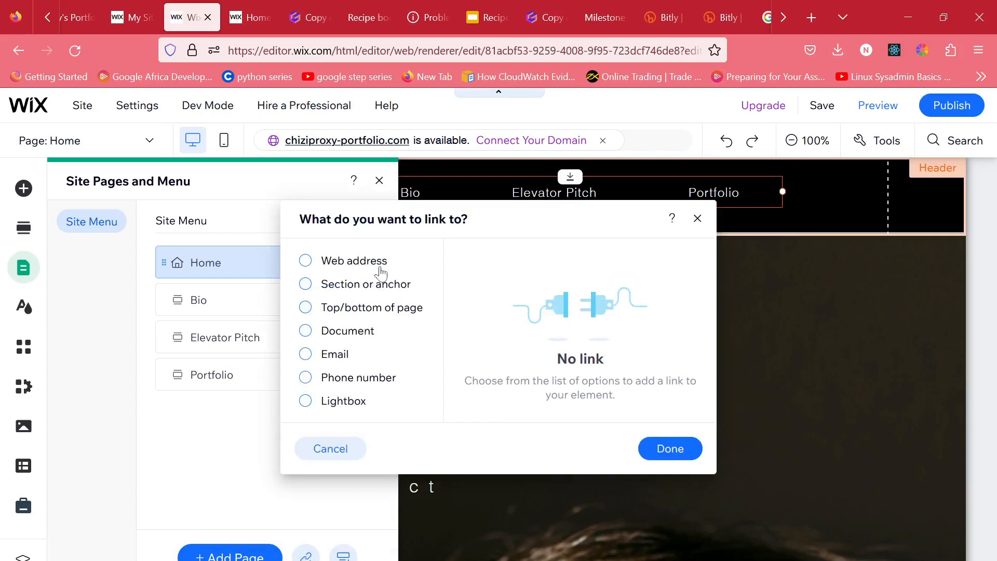
left_click(369, 284)
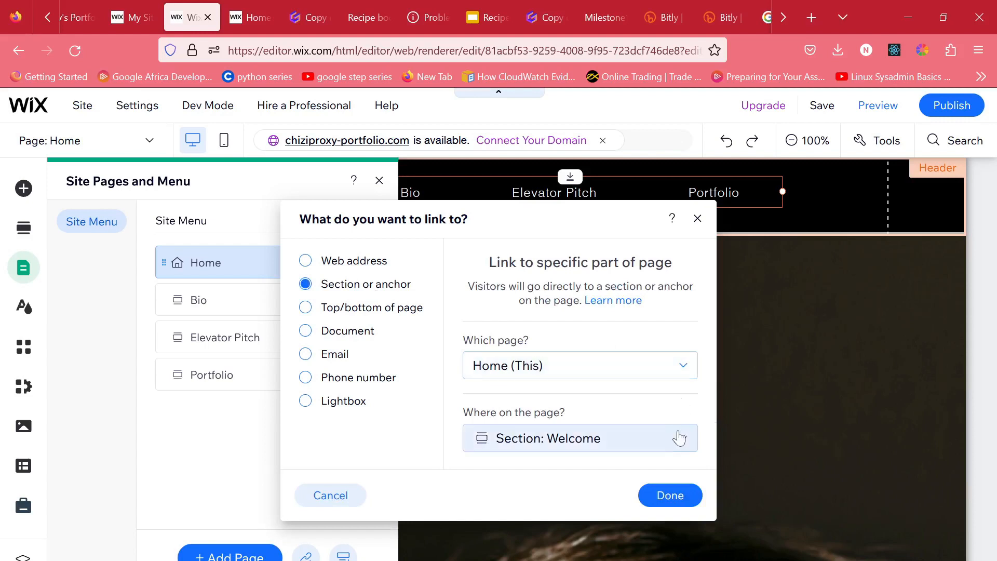
left_click(670, 496)
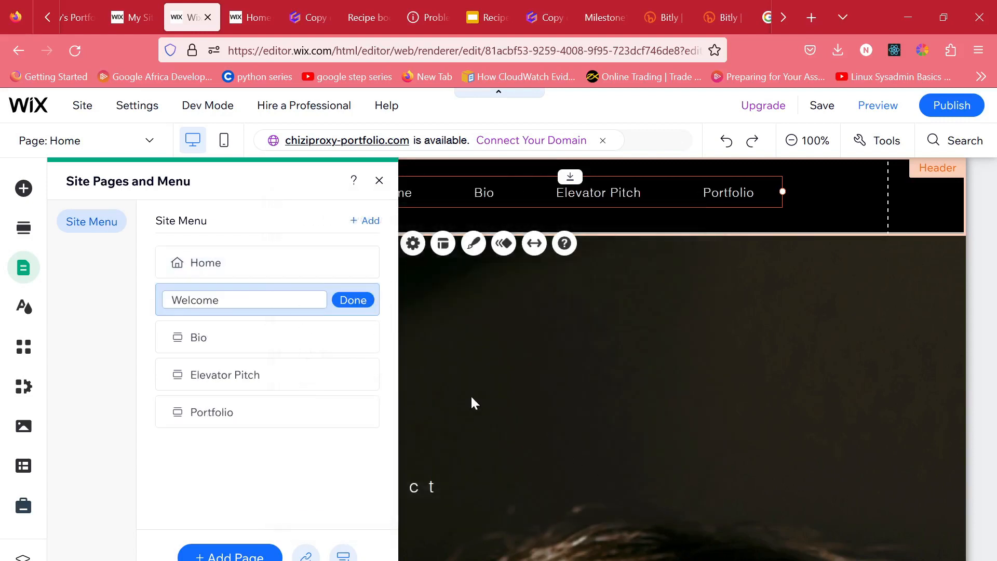
type("HomePage")
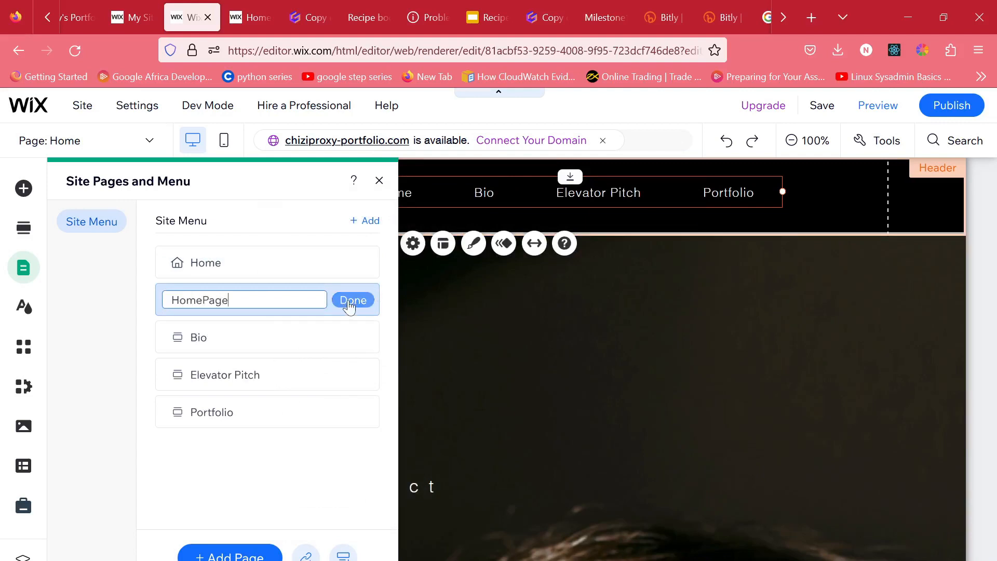
left_click(353, 301)
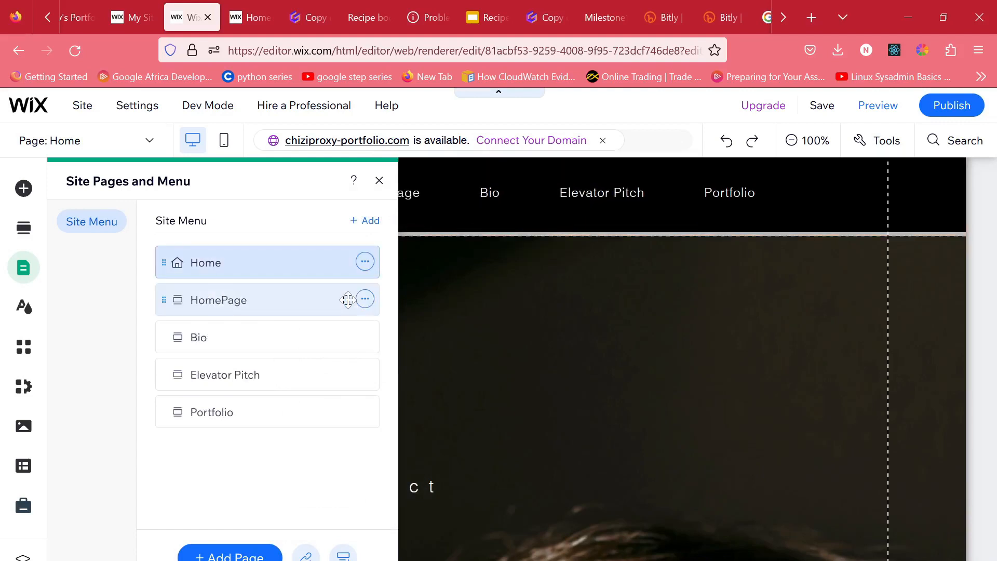
Step: Hide the original Home page from the site menu and close the site pages management
left_click(365, 261)
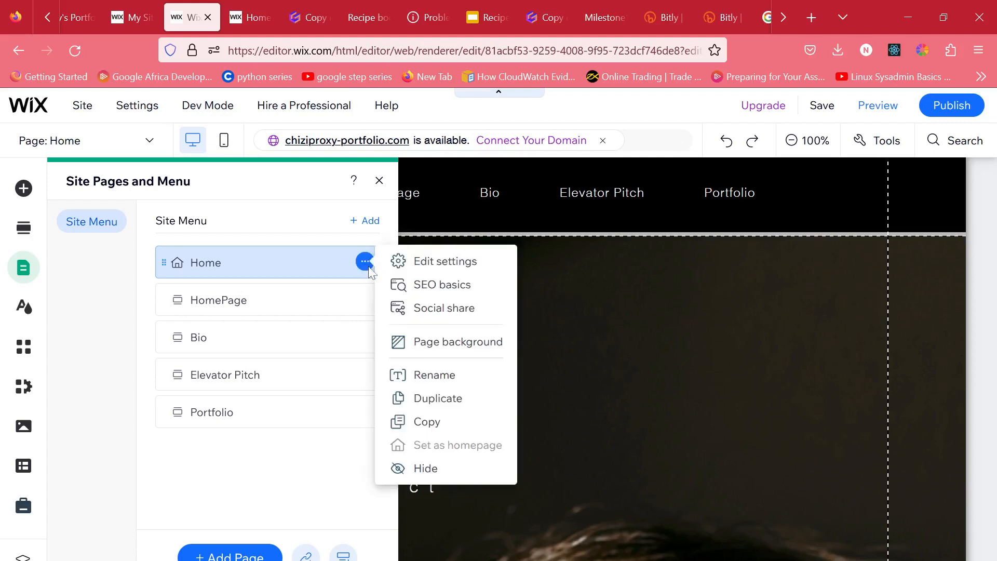
left_click(365, 262)
left_click(365, 262)
left_click(367, 265)
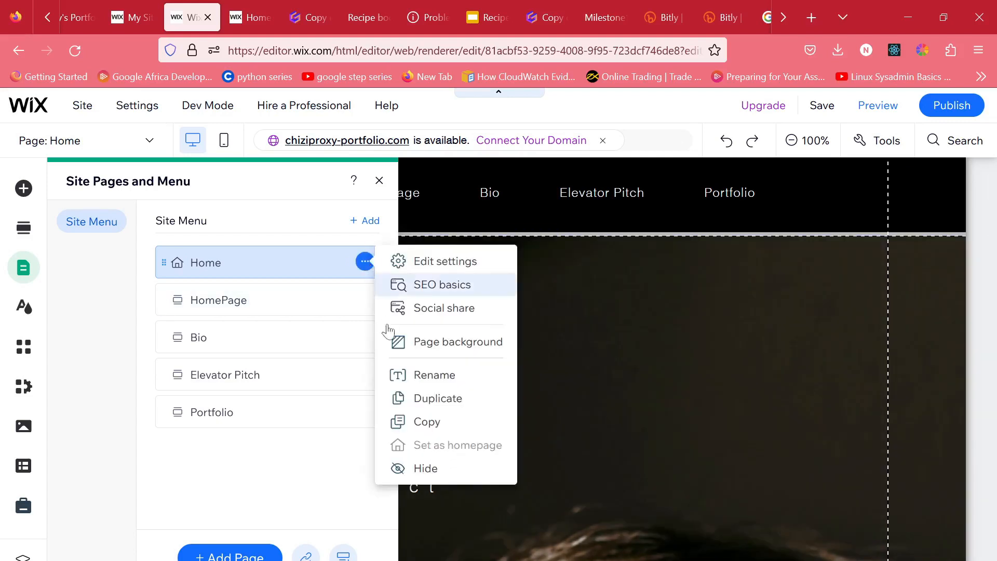
left_click(415, 469)
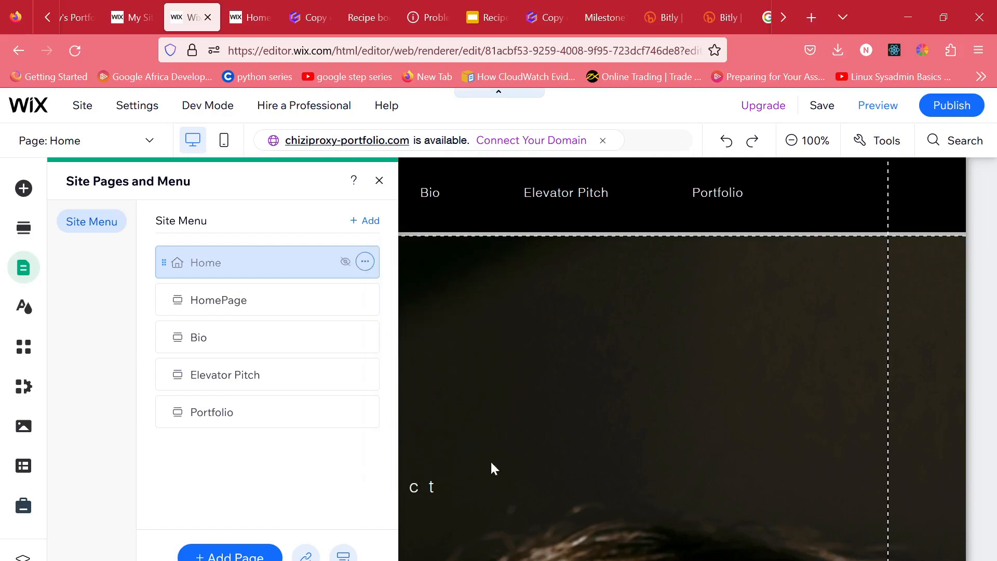
left_click(527, 433)
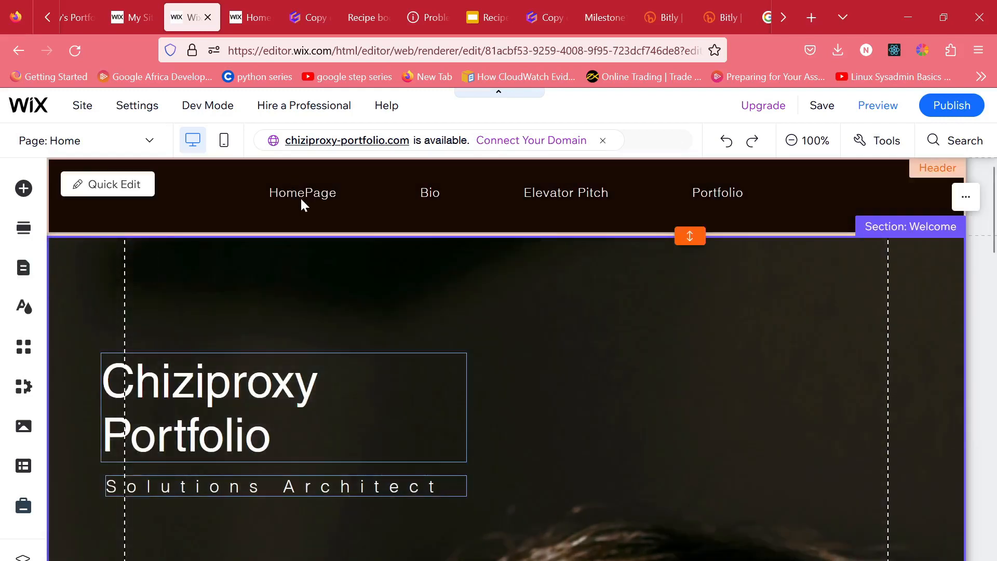
Step: Rename the HomePage link in the site menu to Home and publish the latest site changes
left_click(301, 195)
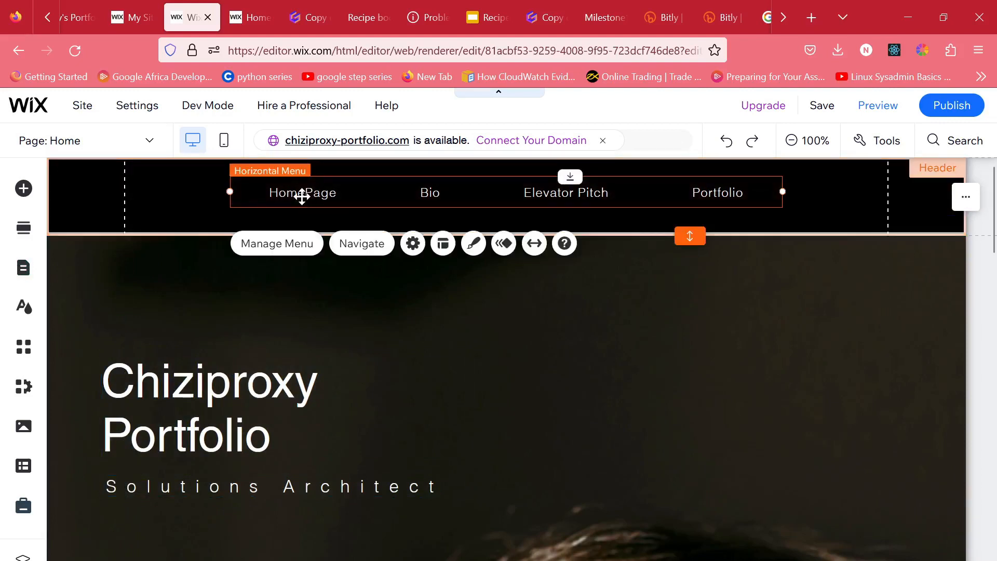
left_click(293, 244)
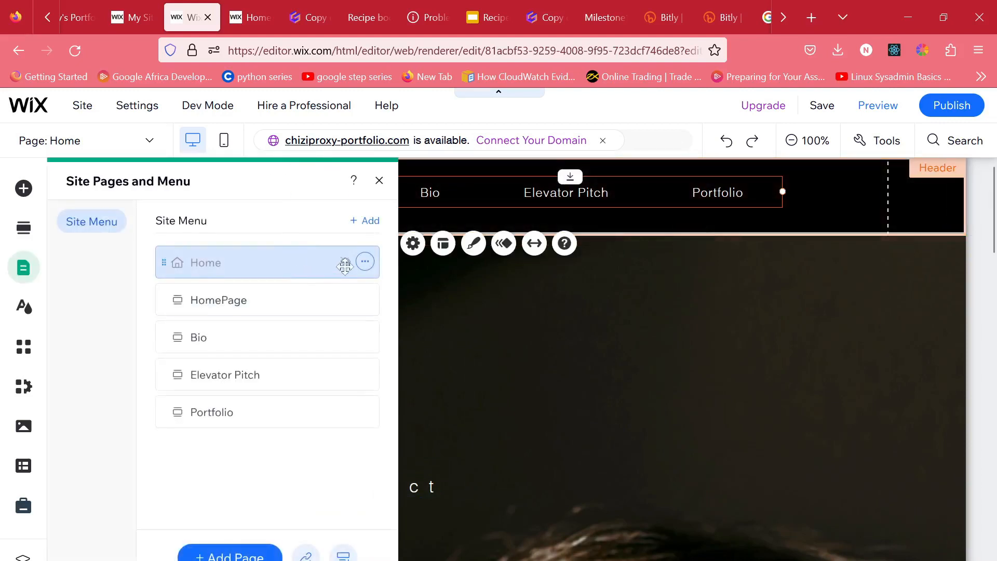
double_click(311, 302)
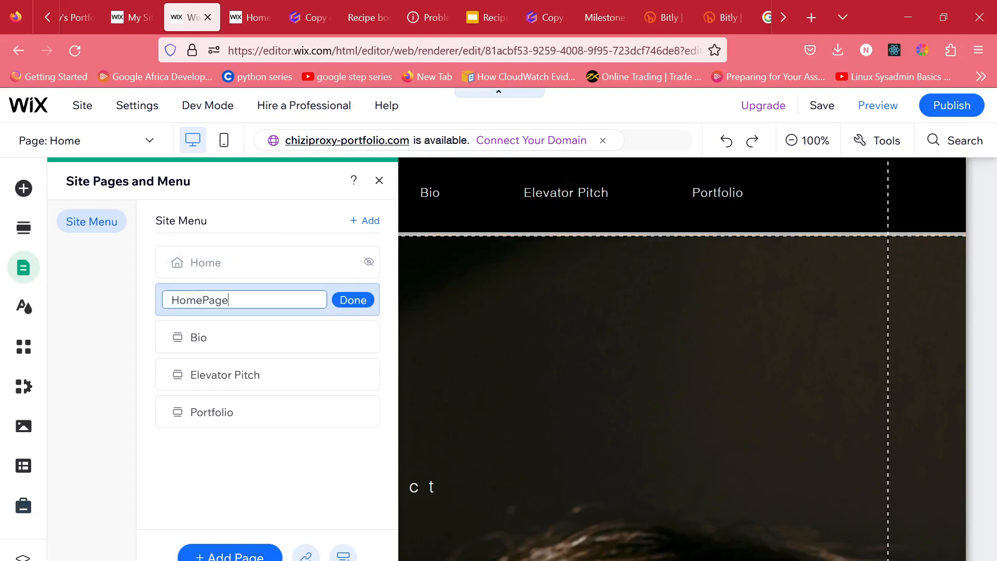
left_click(354, 300)
left_click(303, 202)
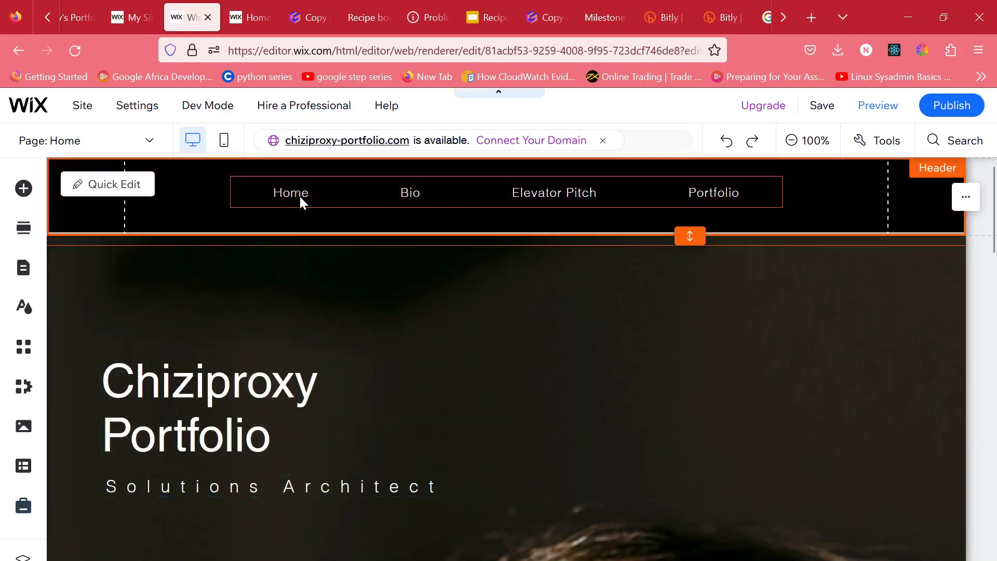
left_click(941, 106)
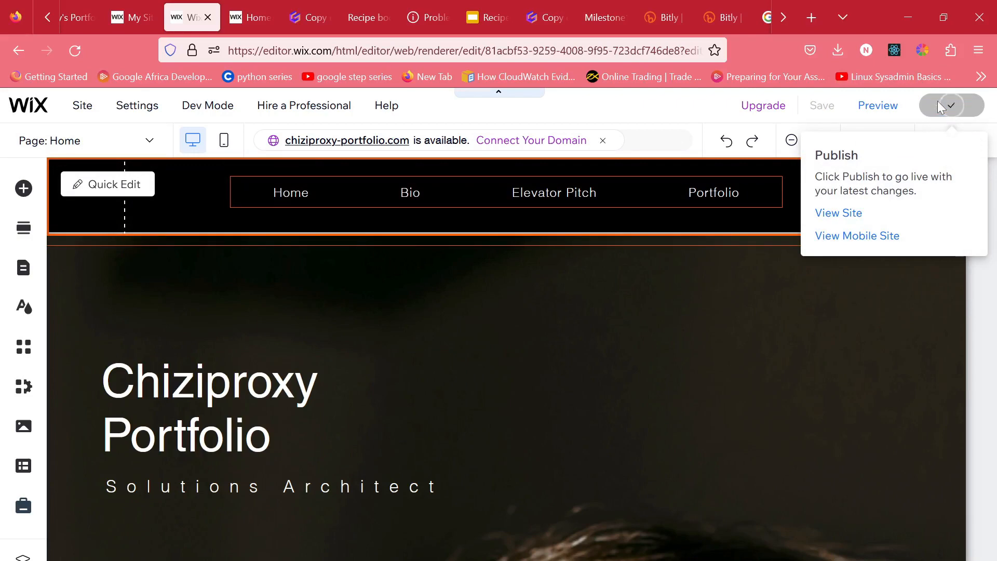
Step: Switch to the live portfolio site and test the Bio, Elevator Pitch and Portfolio menu links and the View portfolio button
left_click(255, 17)
left_click(423, 169)
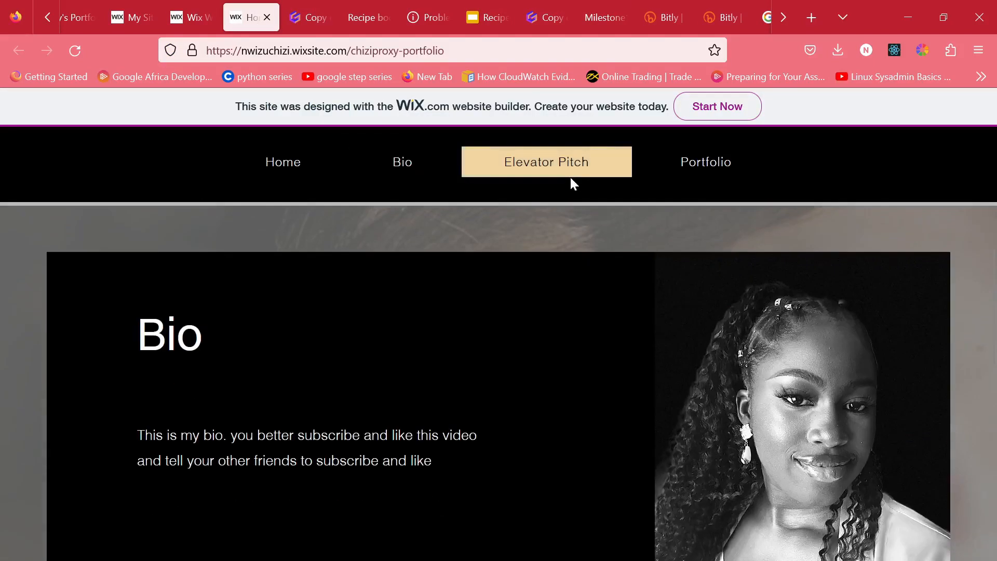
left_click(573, 176)
left_click(706, 161)
left_click(541, 400)
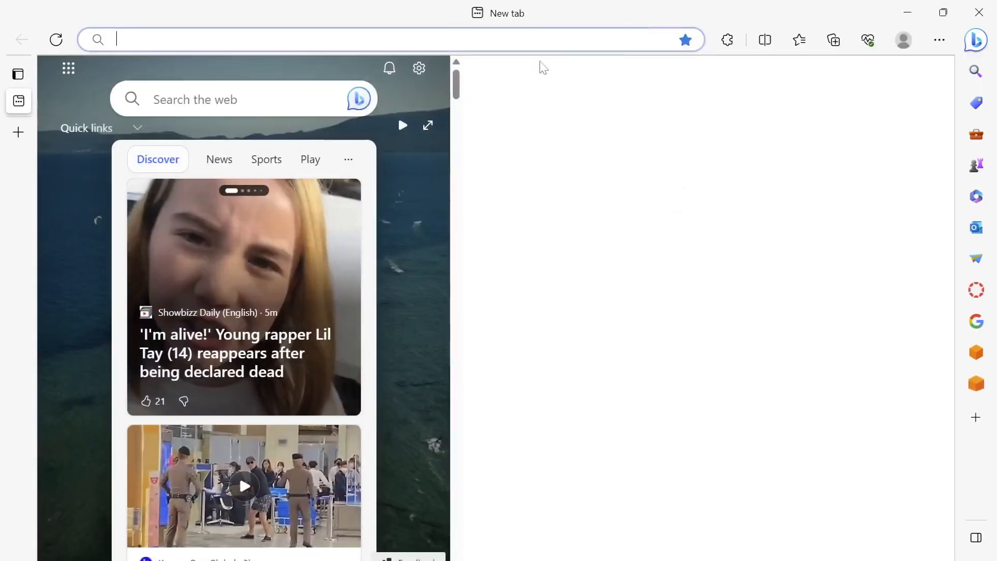
Step: Open bit.ly in Microsoft Edge and try to shorten the published portfolio site's address with a custom back-half
left_click(538, 40)
type("bi")
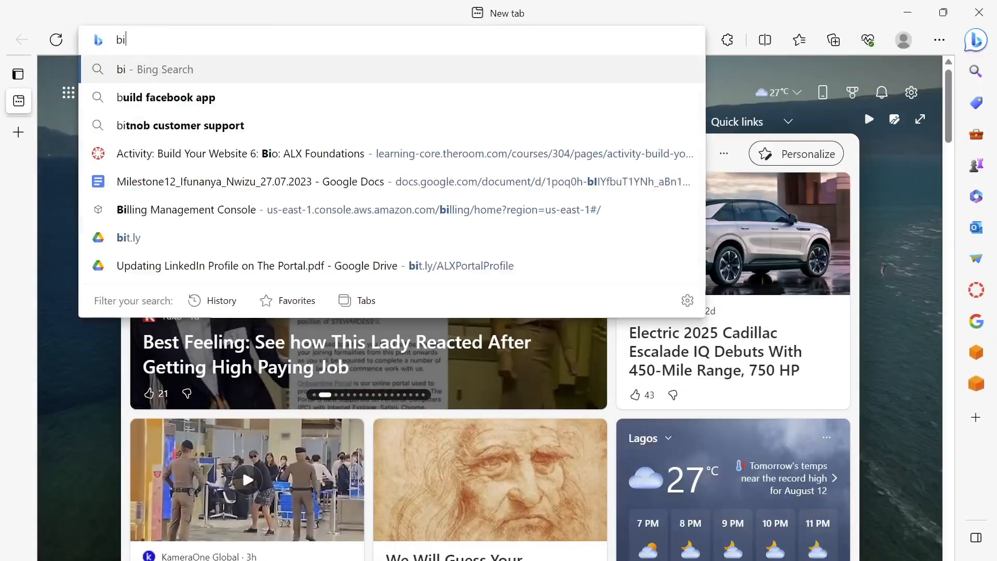
type("t.ly")
key("Return")
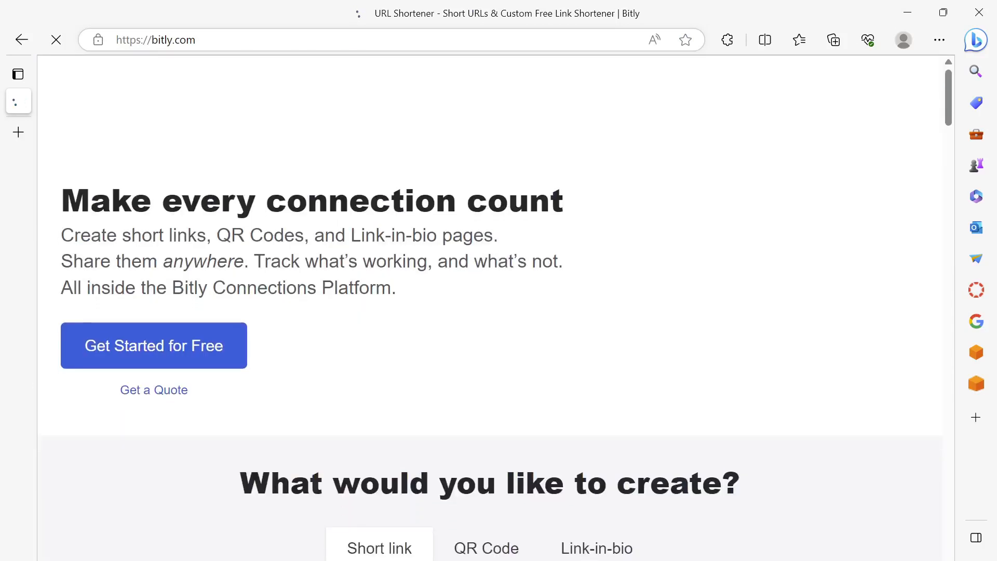
scroll(515, 354, "down", 3)
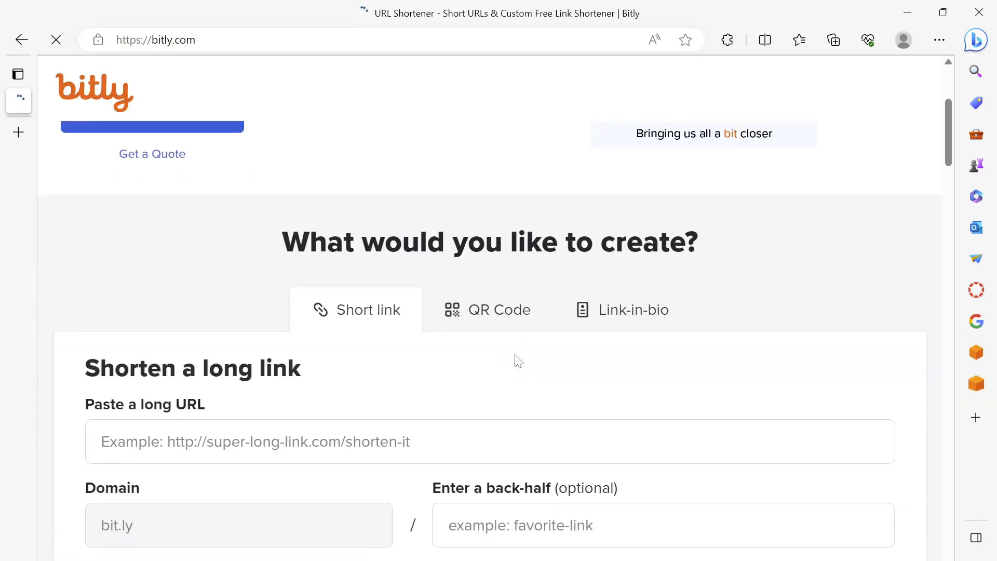
scroll(516, 355, "down", 2)
left_click(488, 274)
type("https://nwizuchizi.wixsite.com/chiziproxy-portfolio")
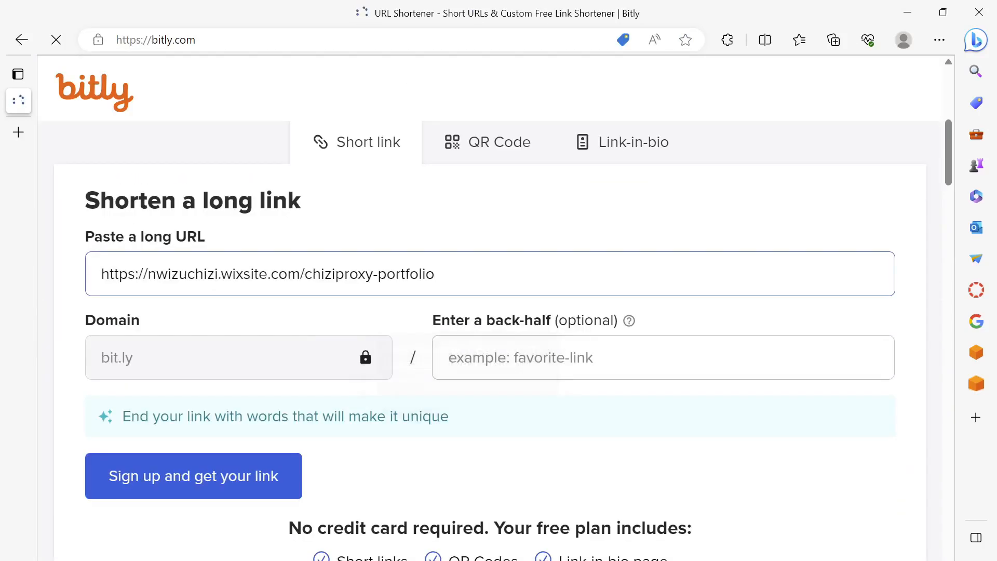
left_click(522, 358)
type("C")
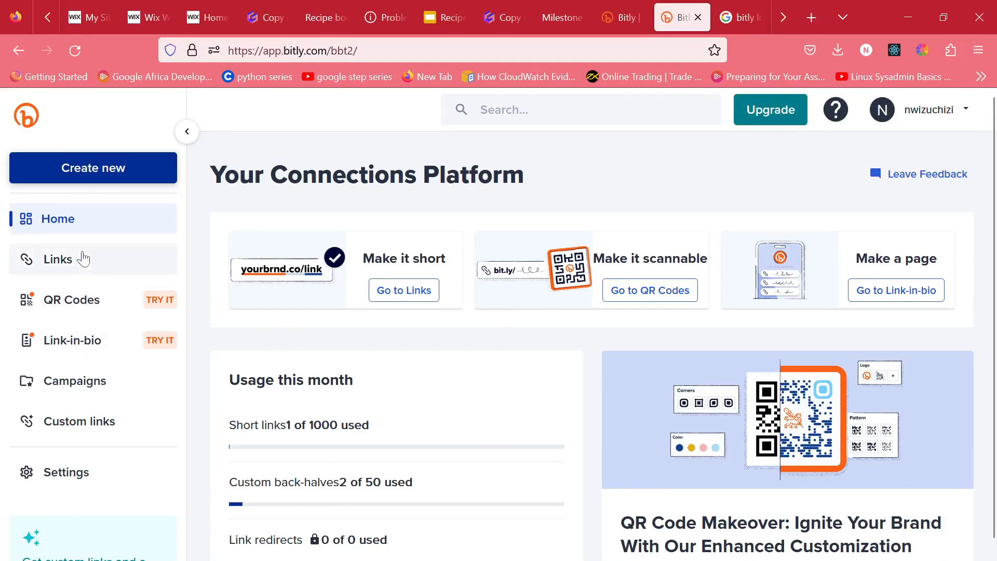
Step: Start a new short link in the signed-in Bitly account with the published portfolio site's address as its destination
left_click(83, 258)
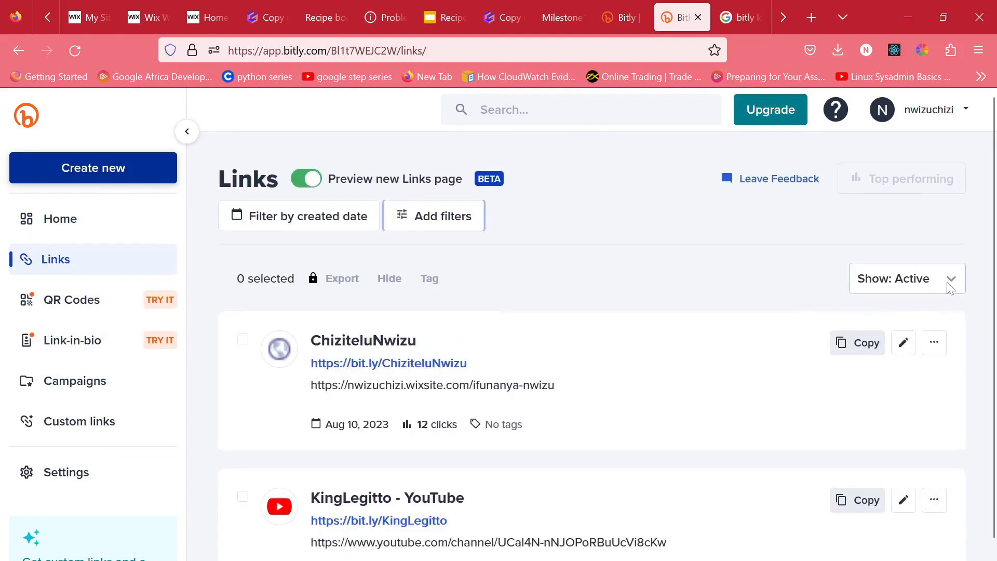
left_click(951, 283)
left_click(928, 348)
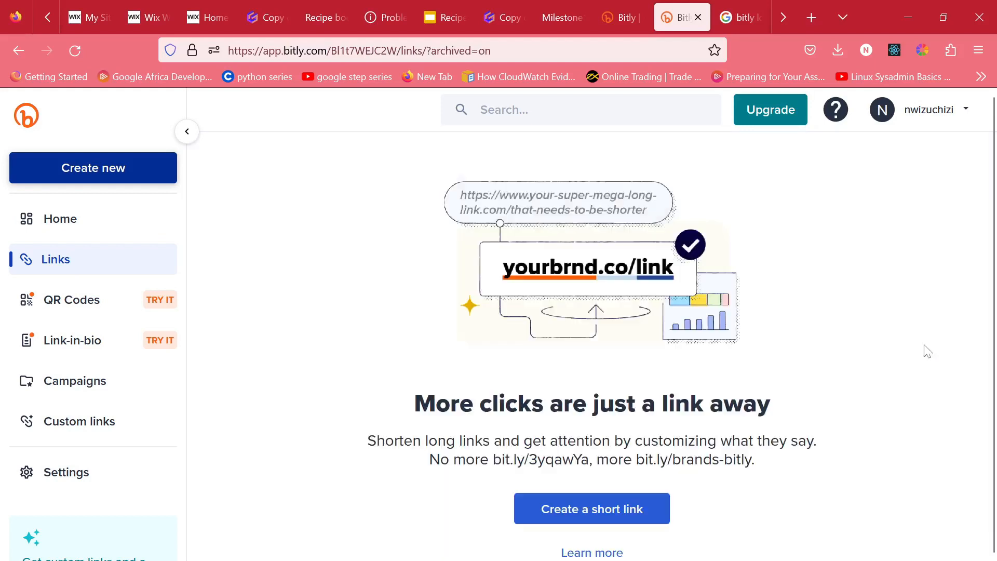
left_click(592, 514)
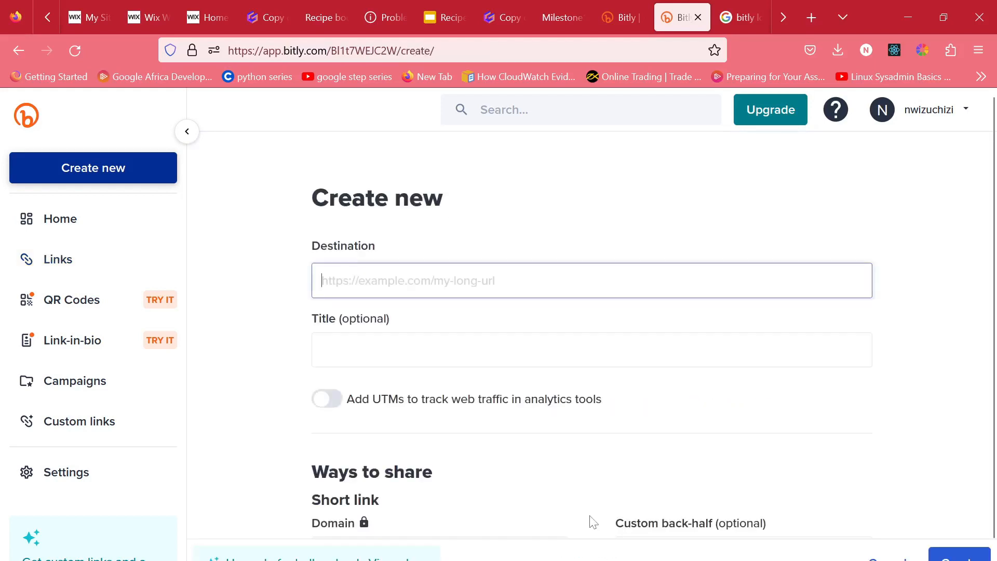
left_click(208, 17)
left_click(311, 51)
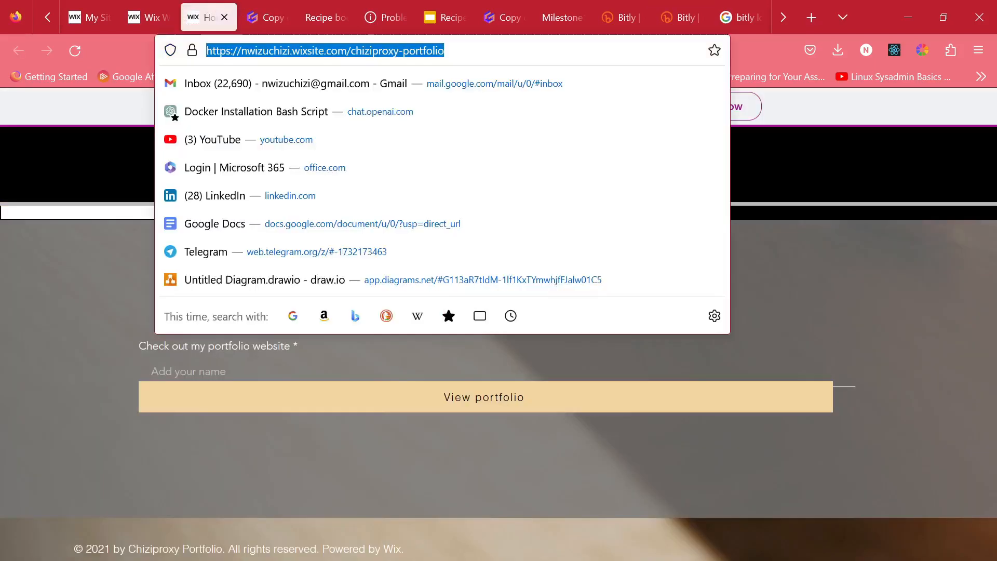
left_click(683, 18)
type("https://nwizuchizi.wixsite.com/chiziproxy-portfolio")
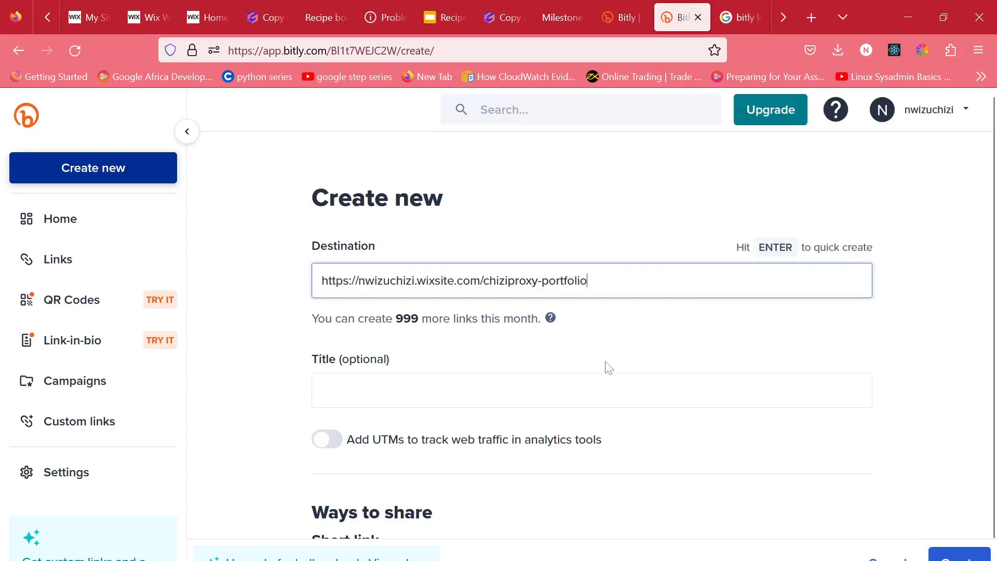
Step: Title the short link "chiziproxy portfolio", set its custom back-half to ChiziProxy and create it
left_click(605, 385)
type("chiziproxy portfo")
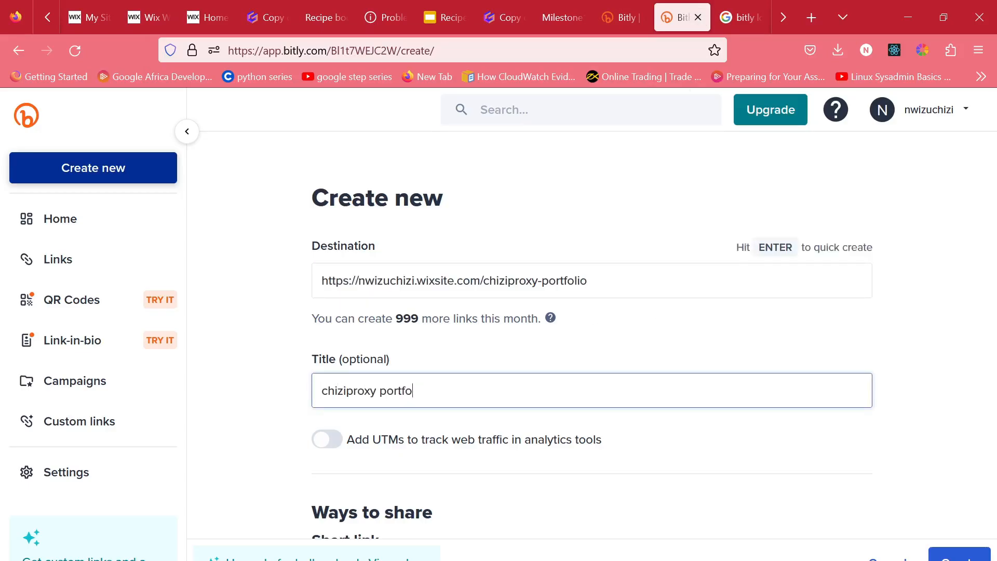
type("lio")
scroll(592, 364, "down", 4)
left_click(728, 365)
type("ChiziProxy")
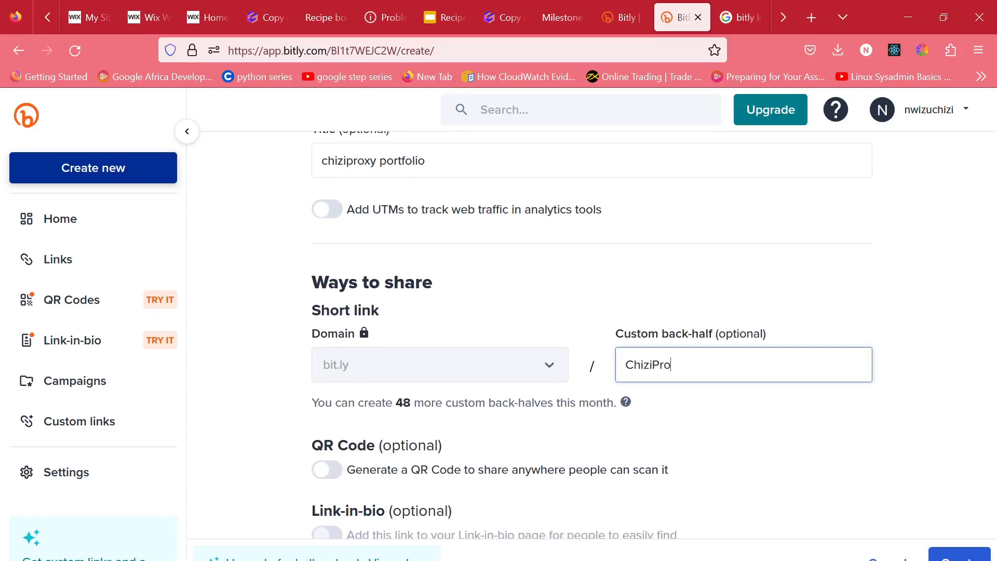
scroll(661, 378, "down", 4)
scroll(728, 369, "up", 6)
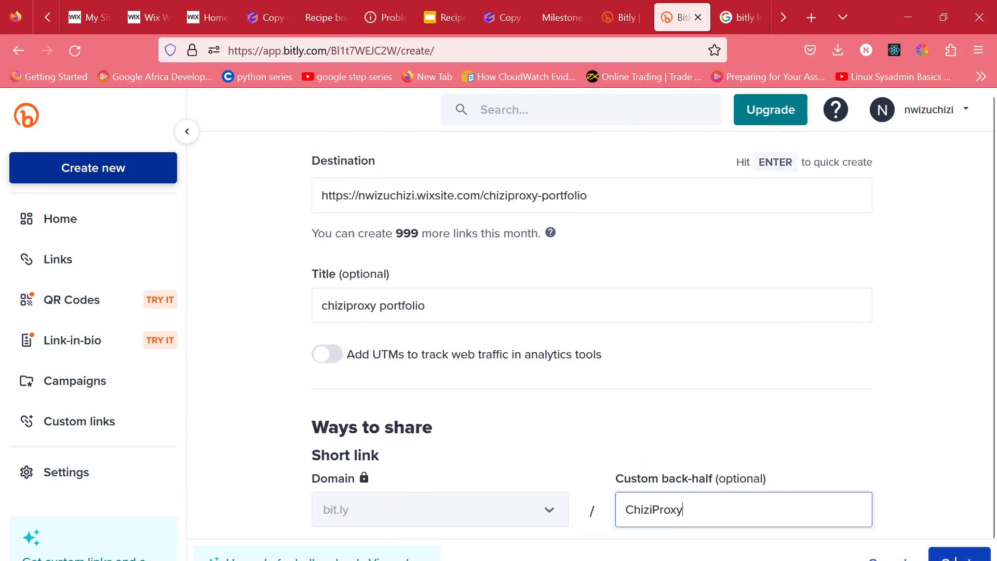
left_click(958, 553)
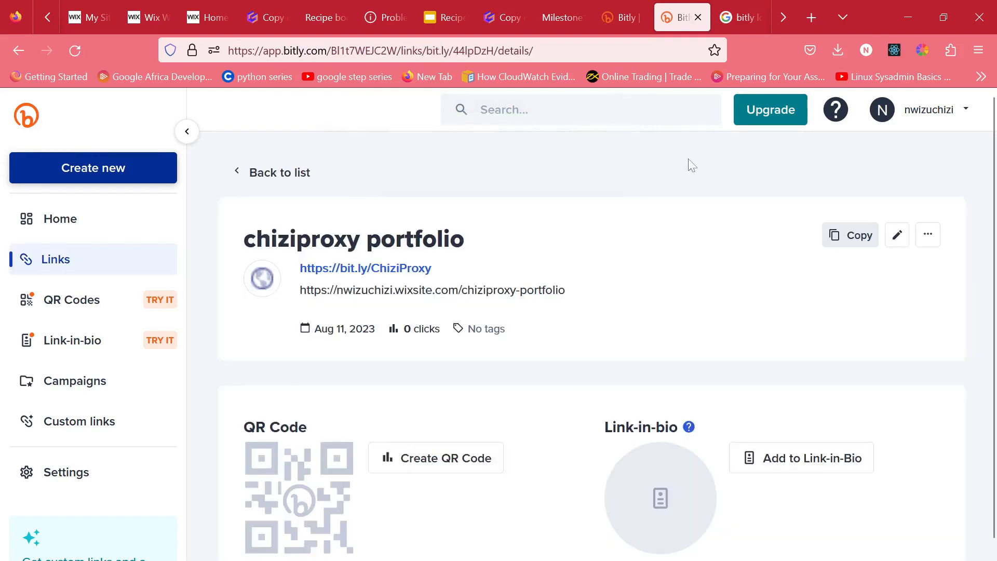
Step: Open the bit.ly/ChiziProxy short link in a new browser tab and scroll through the portfolio site to check it
left_click(804, 24)
double_click(804, 24)
left_click(597, 51)
key("ctrl+v")
key("Return")
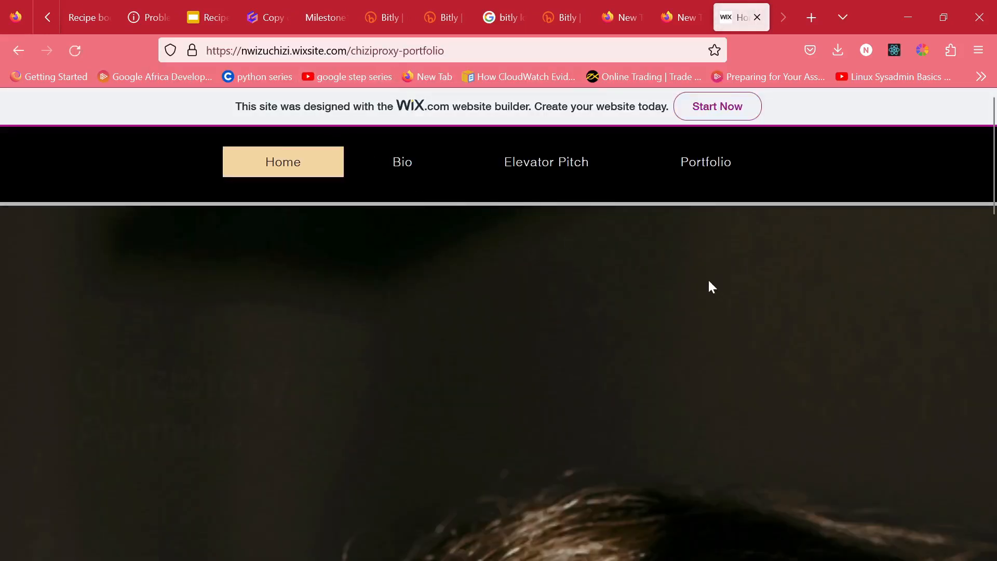
scroll(709, 279, "down", 5)
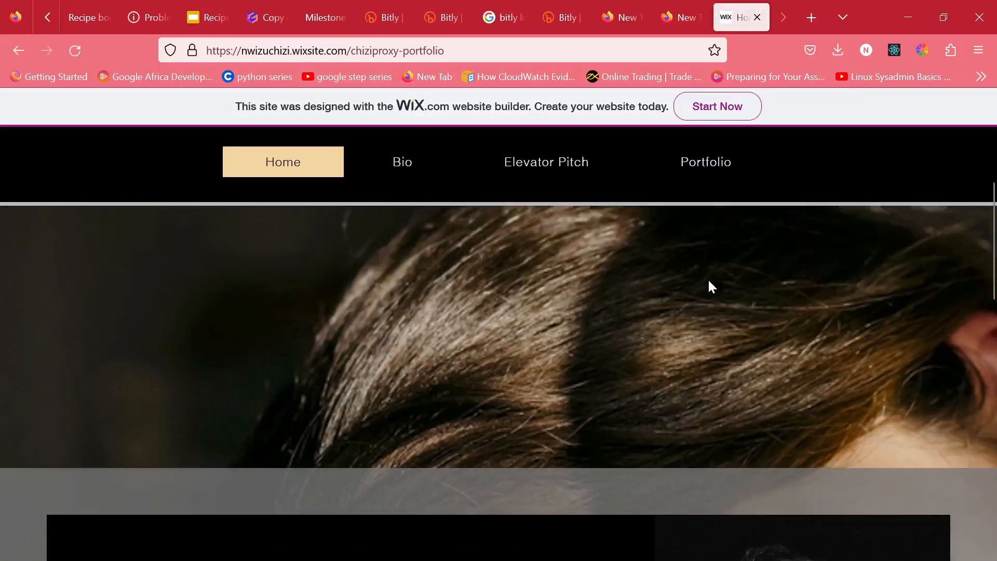
scroll(709, 278, "down", 3)
scroll(709, 286, "down", 6)
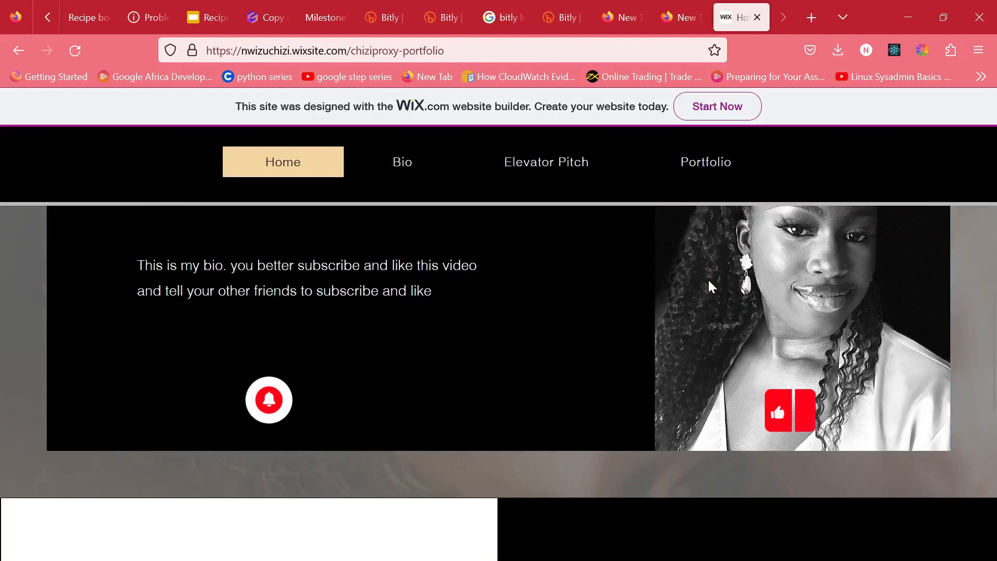
scroll(710, 286, "down", 3)
scroll(712, 285, "down", 5)
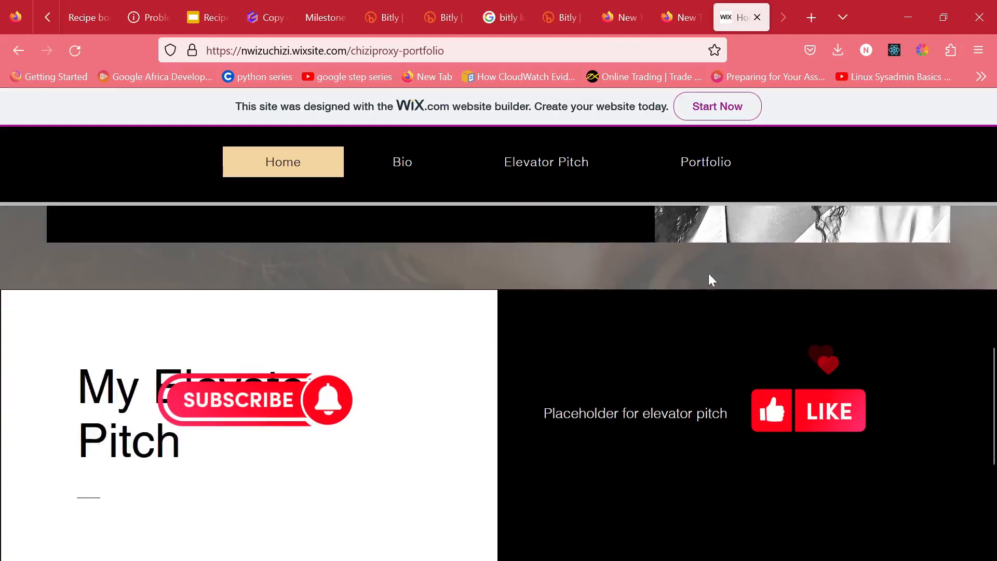